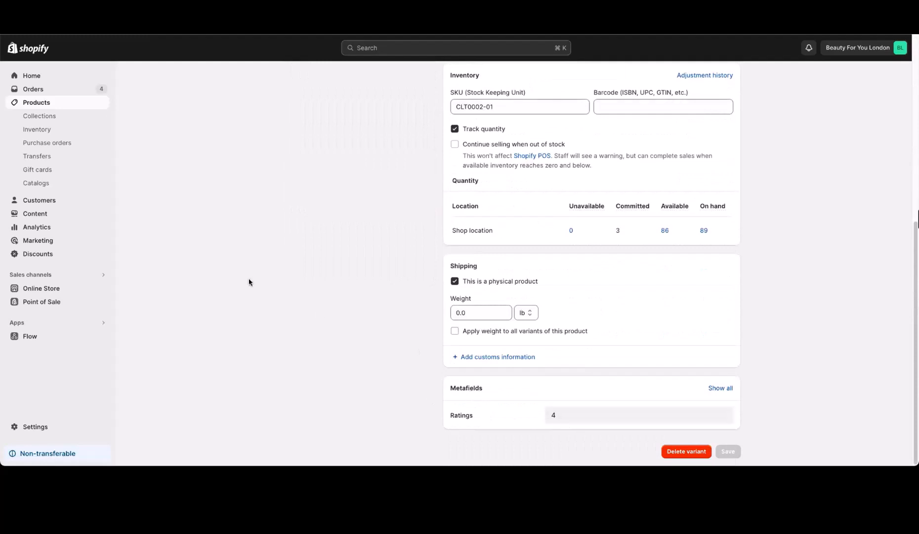
# Step: Scroll back up to the White / Small variant header after confirming 86 available and 89 on hand
pyautogui.scroll(2, 228, 300)
pyautogui.scroll(5, 228, 300)
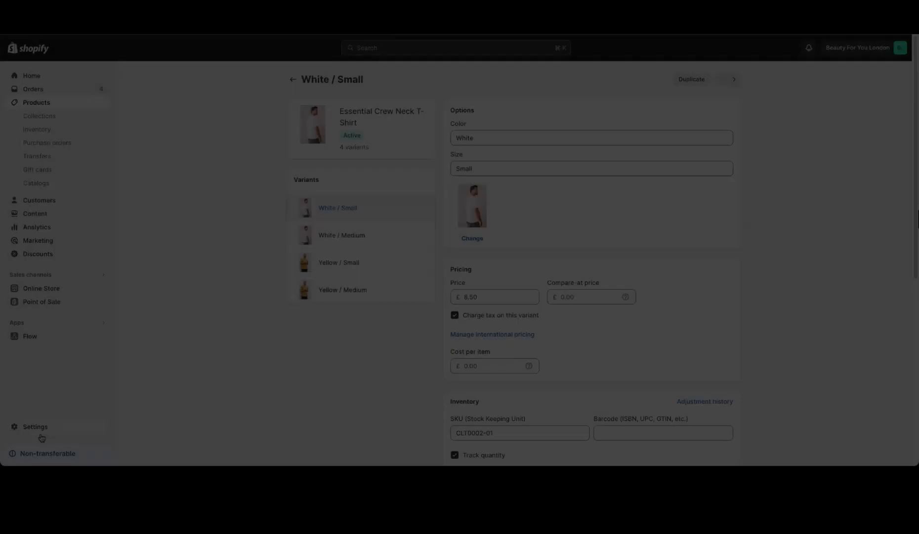
# Step: Review the product and variant metafield definitions under Settings > Custom data
pyautogui.click(33, 425)
pyautogui.scroll(-1, 328, 372)
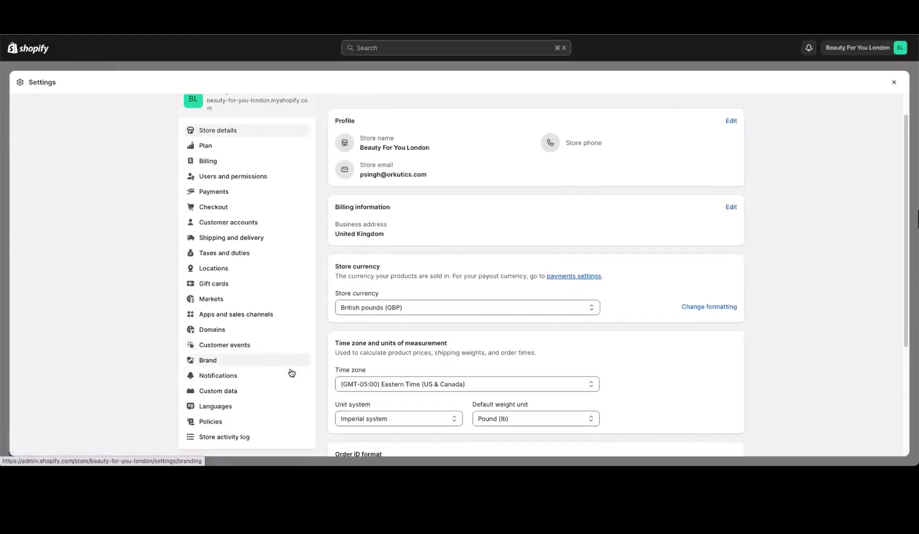
pyautogui.click(263, 392)
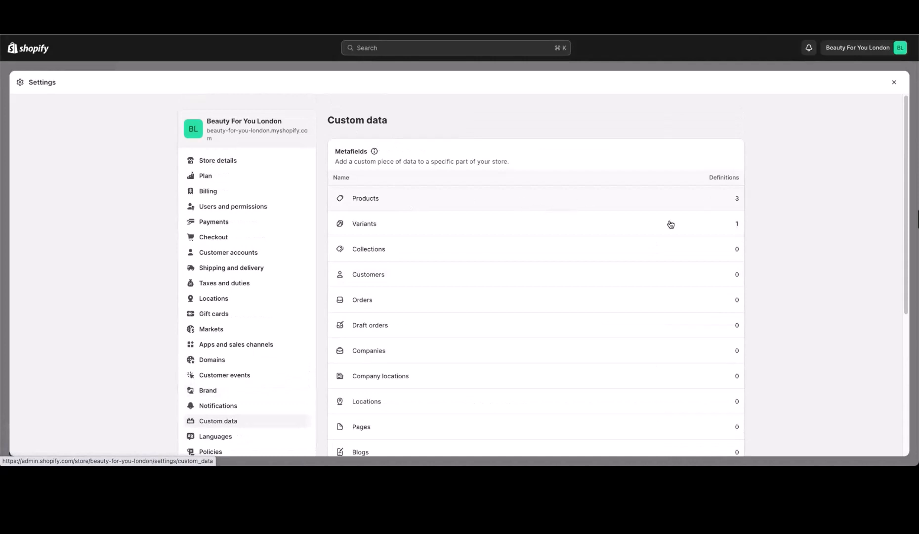
pyautogui.click(687, 200)
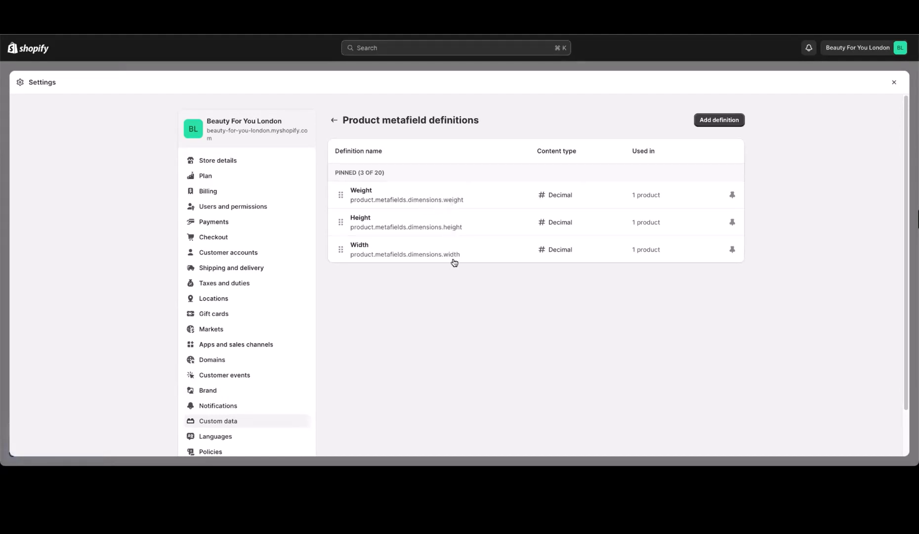
pyautogui.click(334, 120)
pyautogui.click(391, 228)
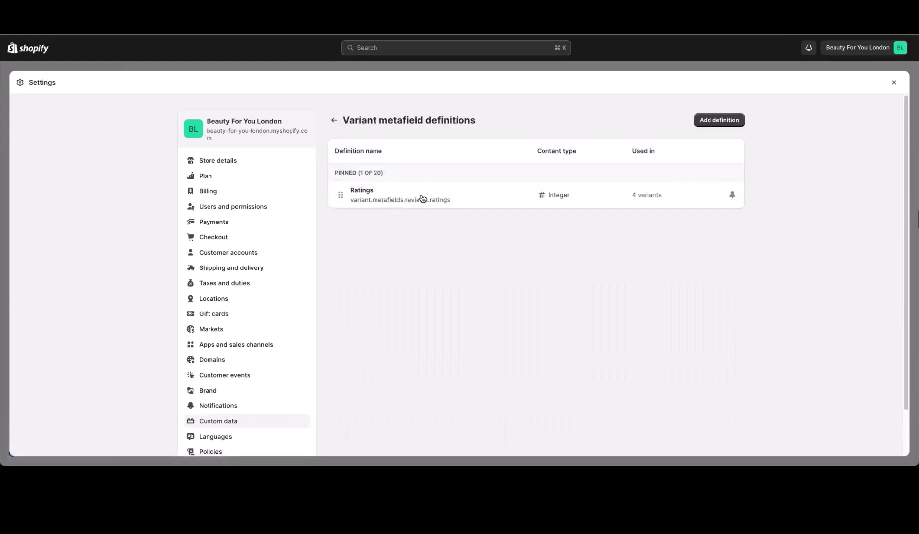
# Step: Look over the Collections and the full variant Inventory list, then move to the Elastic Path dashboard
pyautogui.click(896, 85)
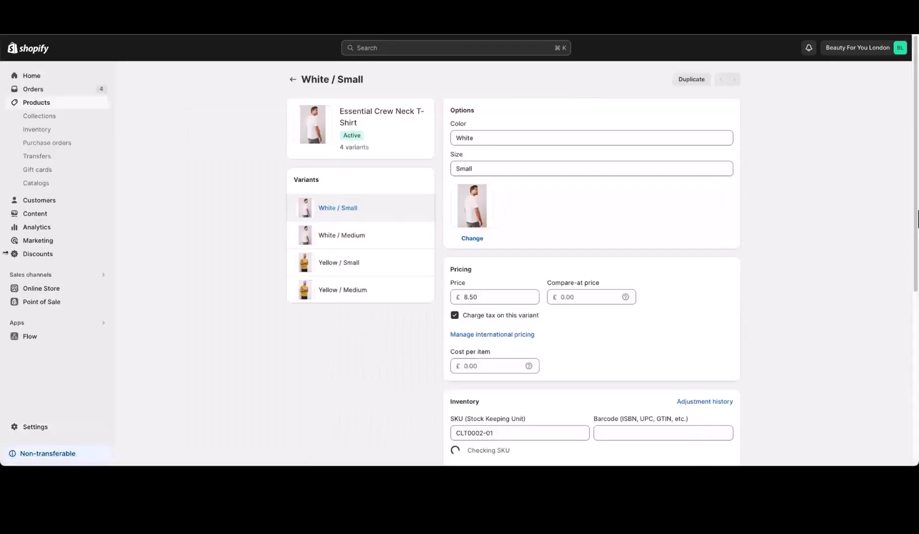
pyautogui.click(76, 119)
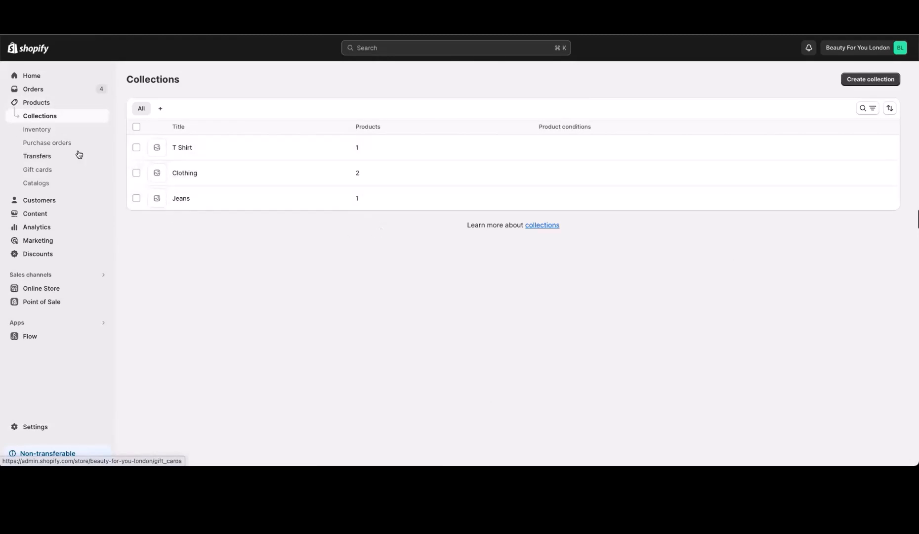
pyautogui.click(55, 131)
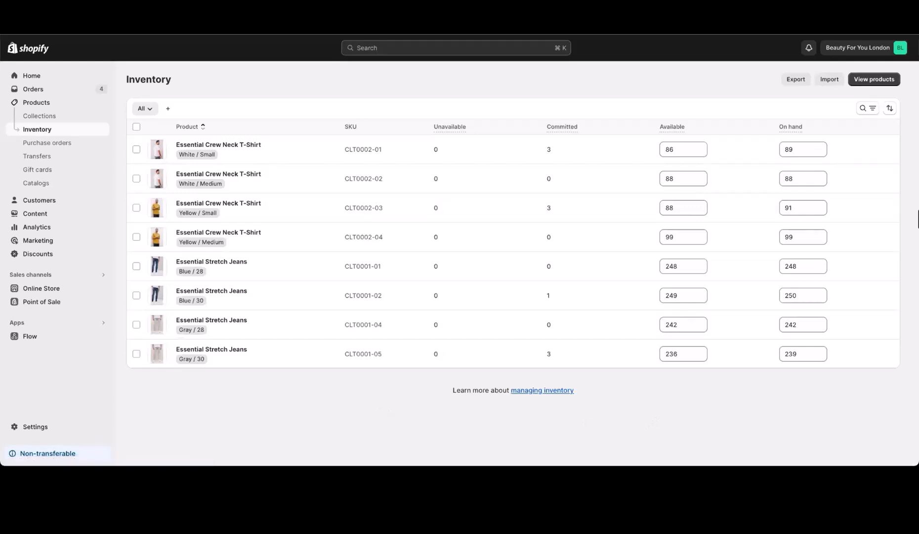
pyautogui.click(302, 10)
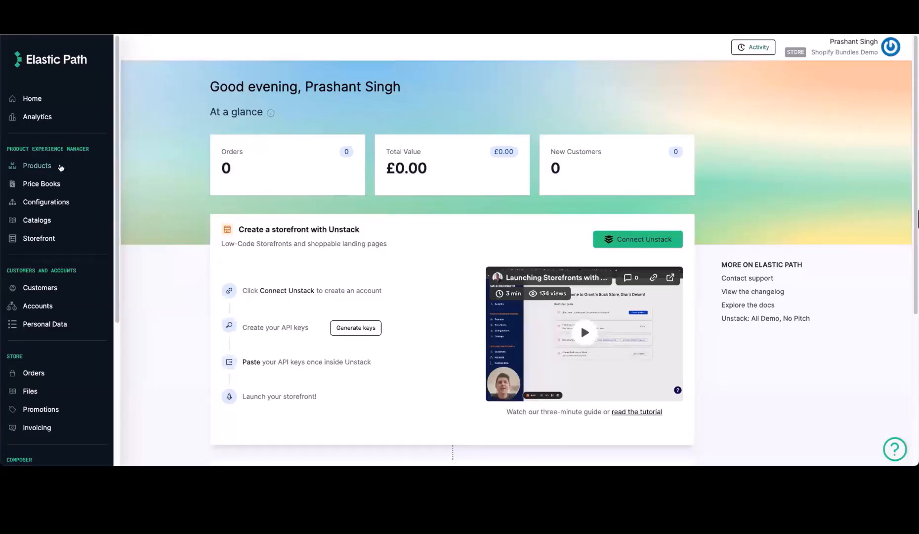
# Step: Confirm the products list is empty and DefaultPricebook holds no SKUs
pyautogui.click(60, 168)
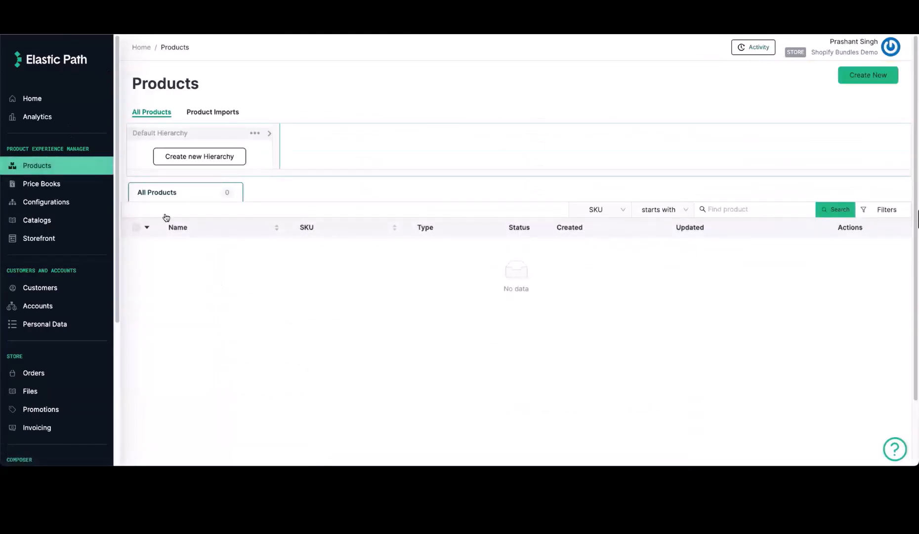
pyautogui.click(41, 183)
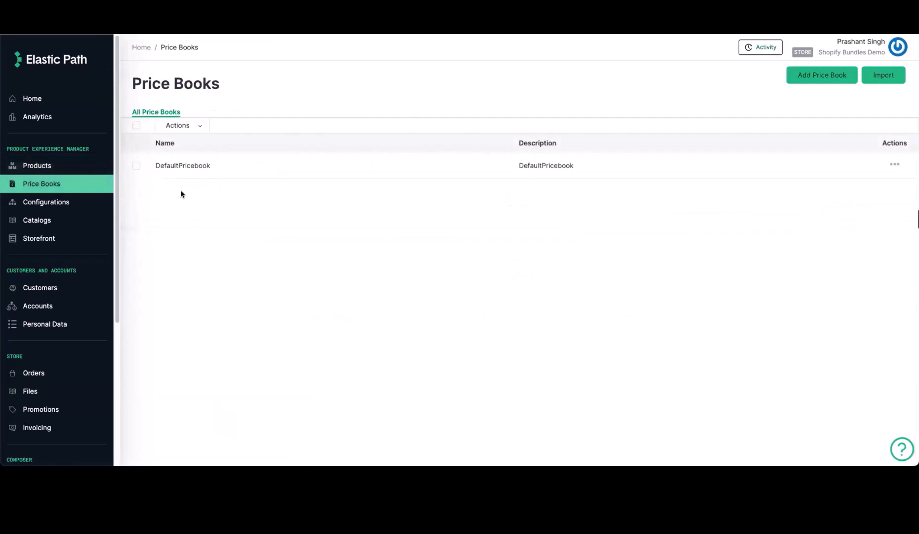
pyautogui.click(184, 165)
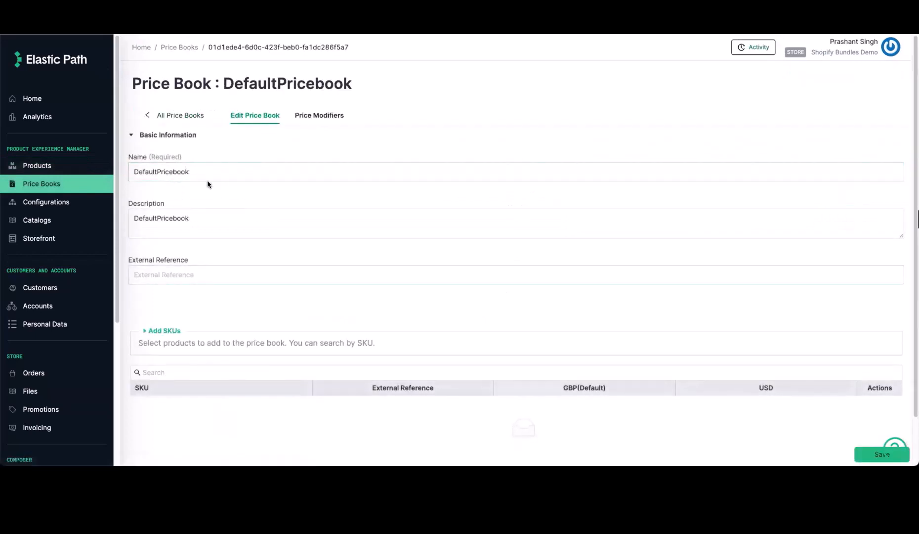
pyautogui.scroll(-2, 250, 386)
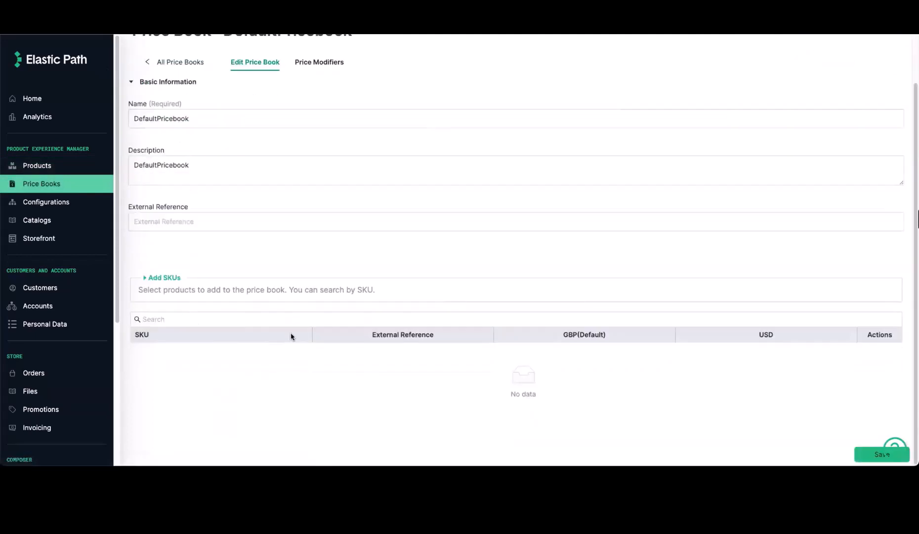
# Step: Inspect Default Hierarchy, templates, attributes and variations, confirming Color has no options
pyautogui.click(89, 203)
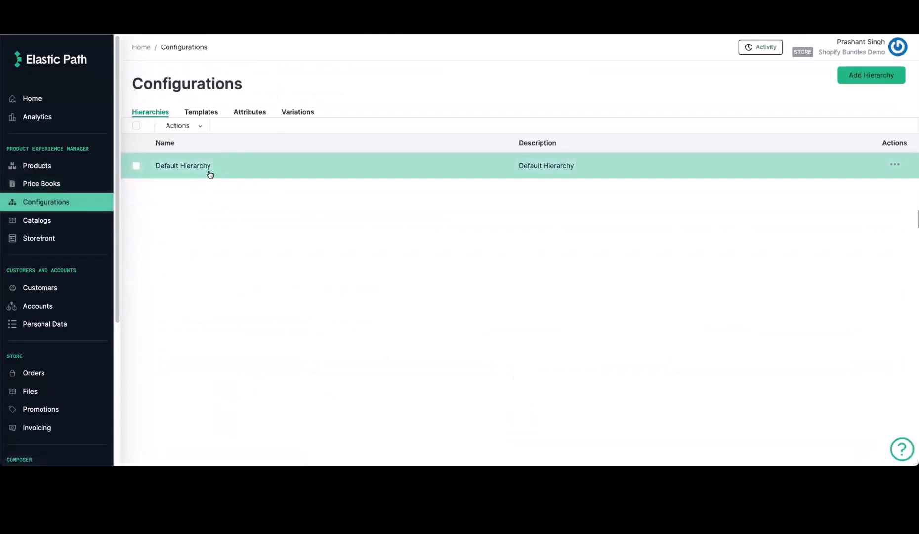
pyautogui.click(211, 171)
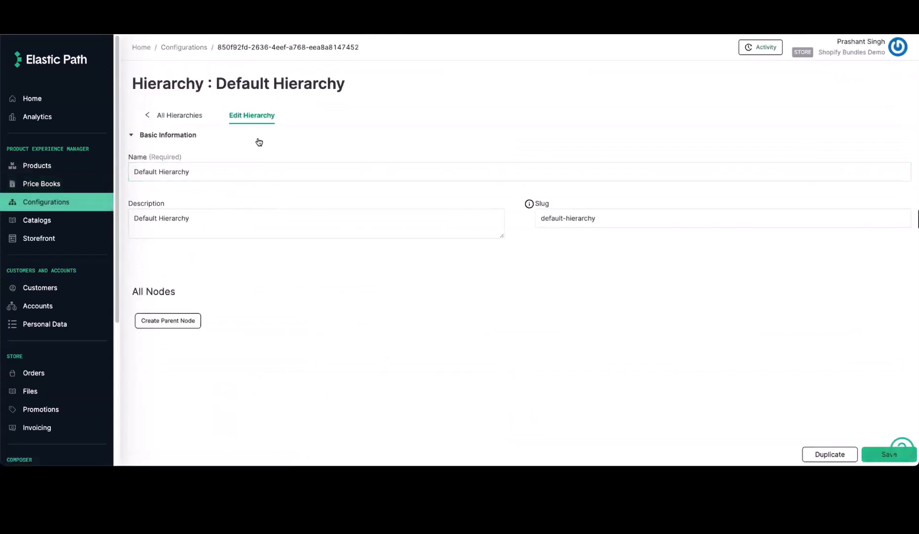
pyautogui.click(175, 115)
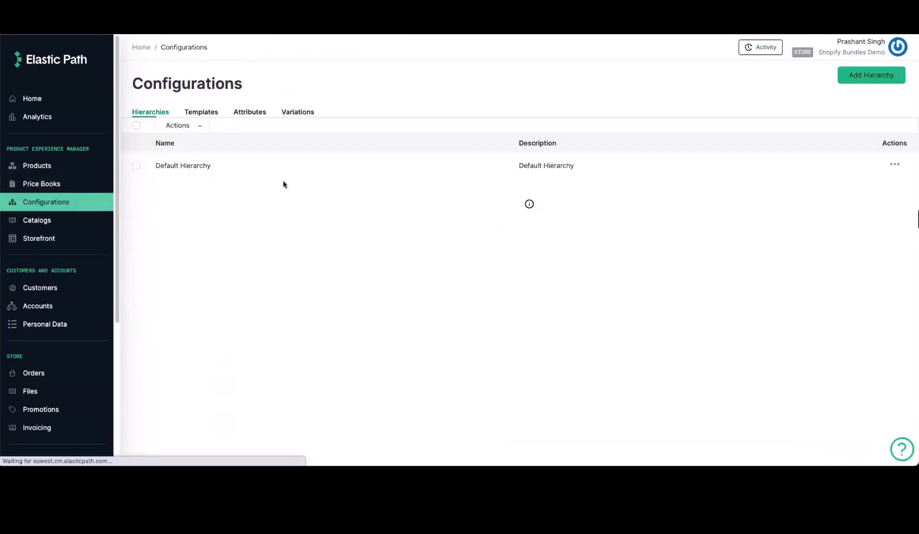
pyautogui.click(201, 113)
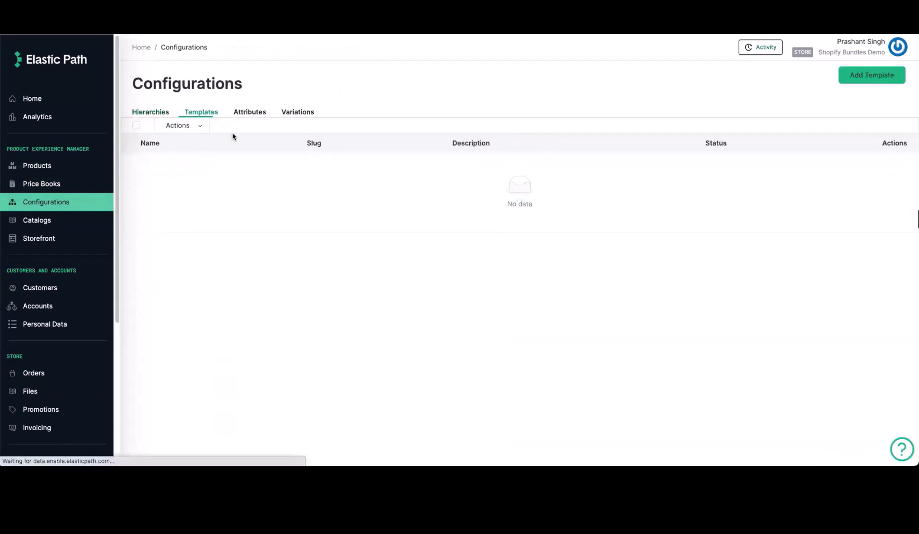
pyautogui.click(249, 113)
pyautogui.click(301, 113)
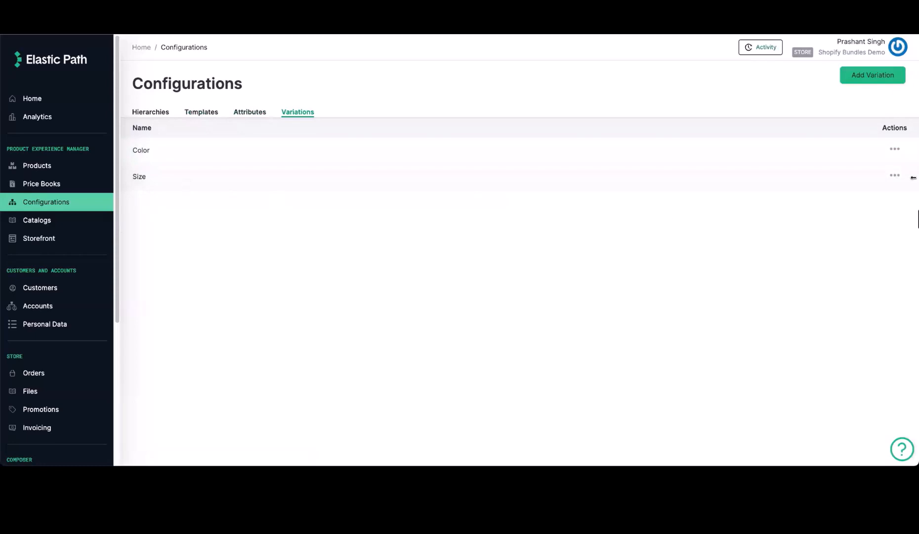
pyautogui.click(895, 149)
pyautogui.click(241, 135)
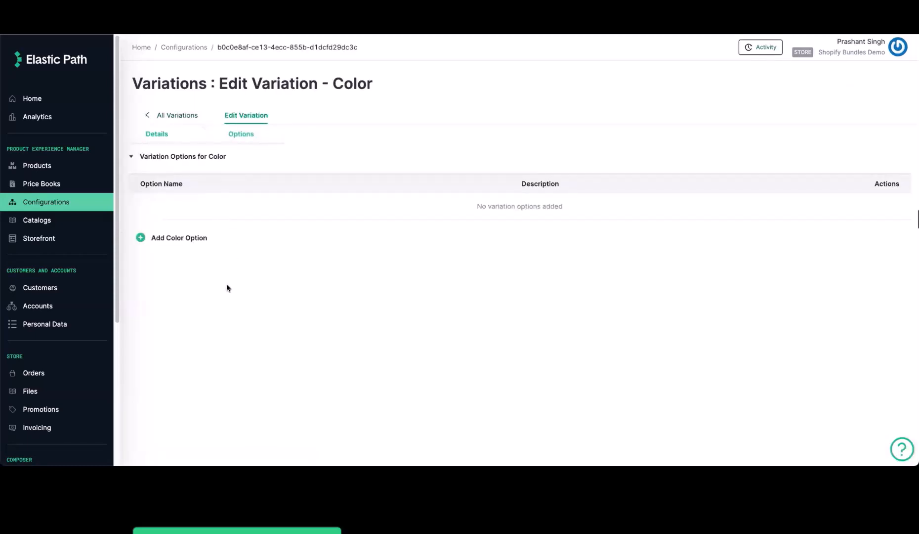
pyautogui.click(189, 116)
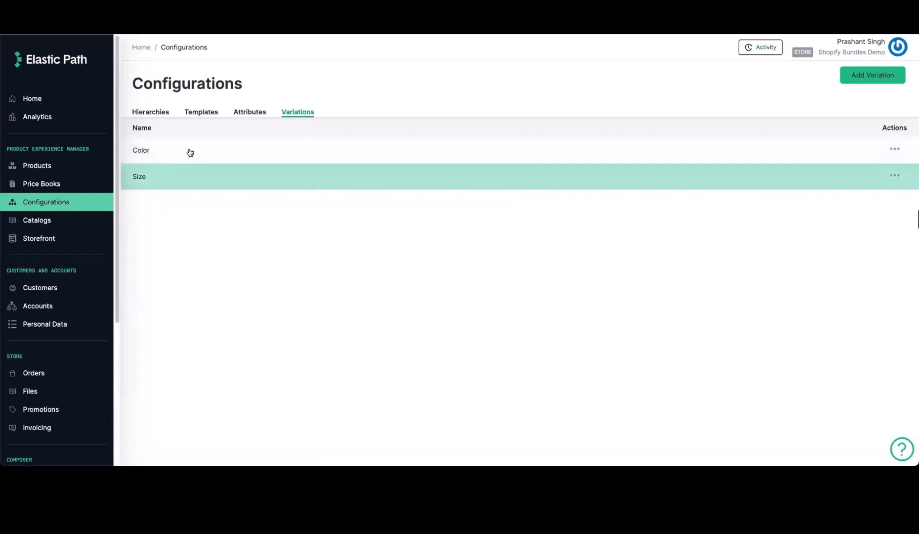
# Step: Verify Default Catalog uses Default Hierarchy and DefaultPricebook, then review the store's webhooks
pyautogui.click(40, 220)
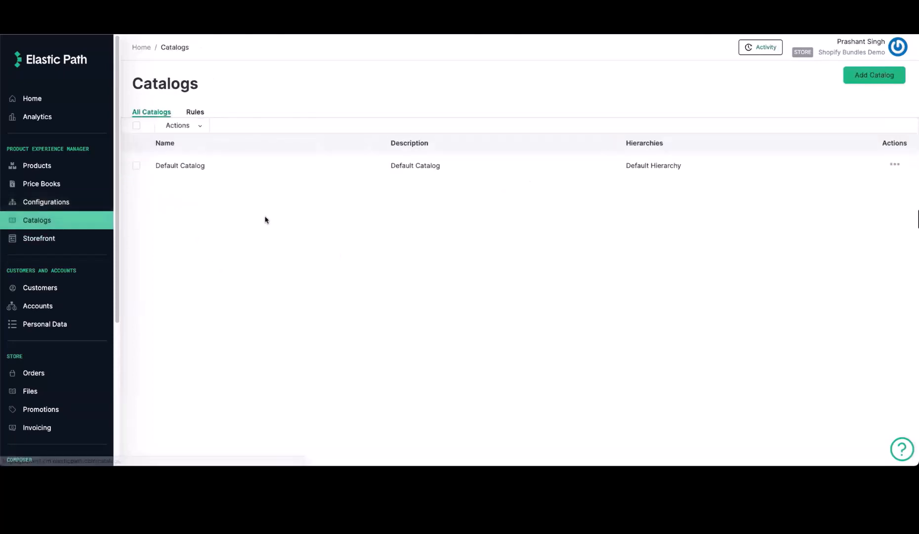
pyautogui.click(228, 171)
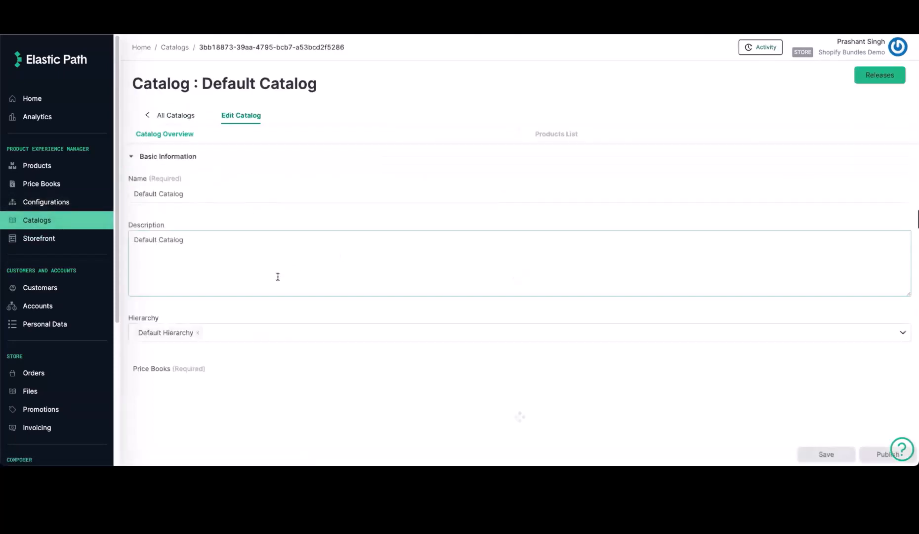
pyautogui.scroll(-1, 256, 271)
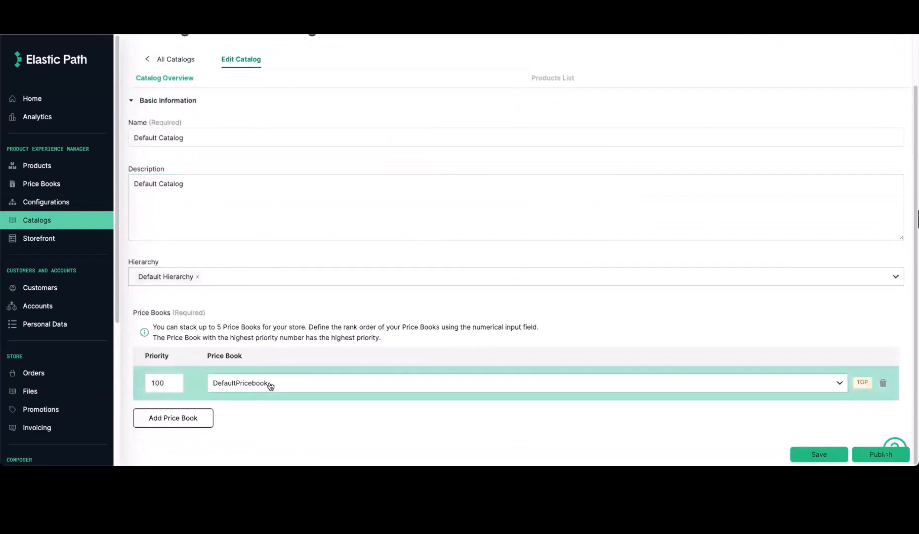
pyautogui.scroll(-5, 78, 353)
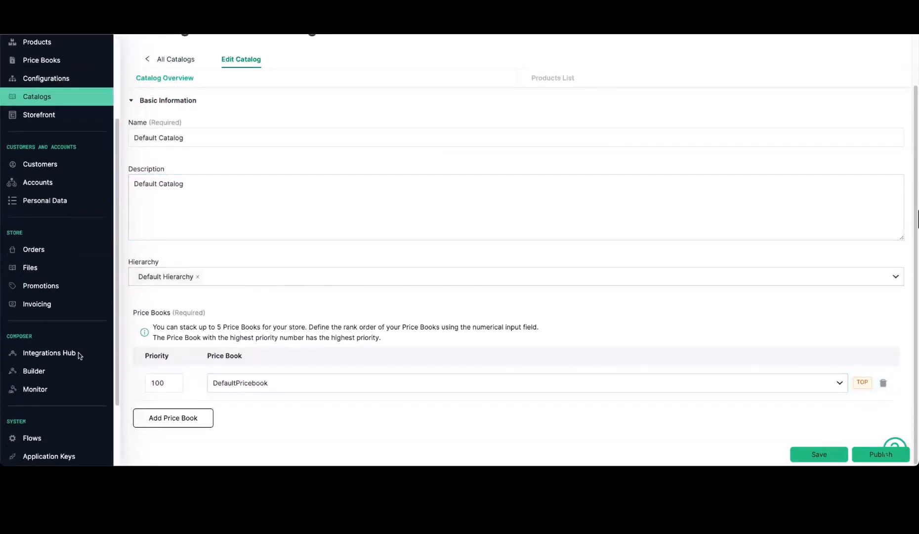
pyautogui.click(58, 414)
pyautogui.click(279, 112)
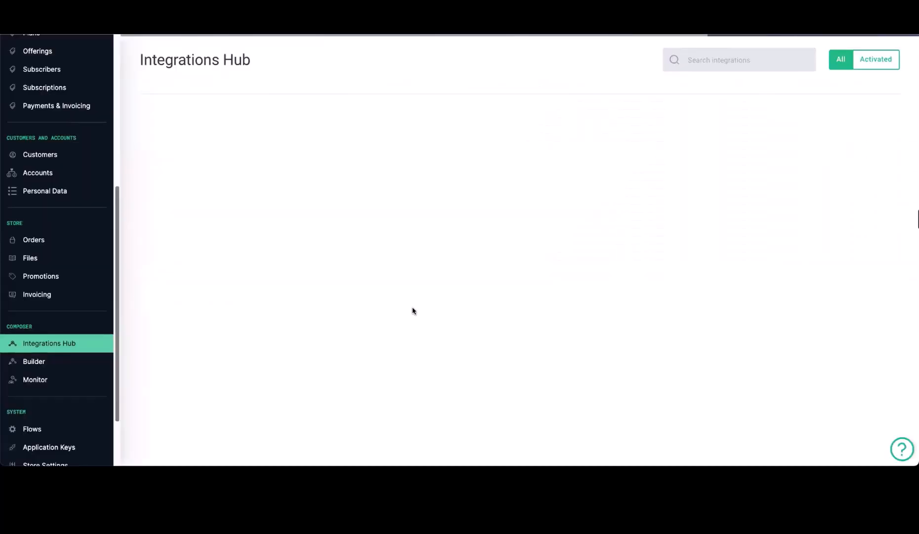
# Step: Start configuring the Shopify integration listed under 4. Product Information
pyautogui.scroll(-15, 747, 229)
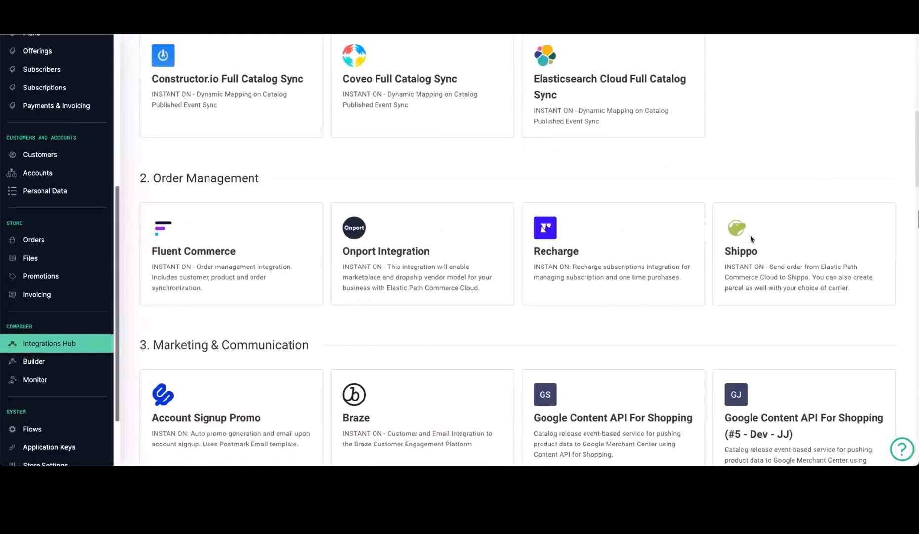
pyautogui.scroll(-6, 751, 239)
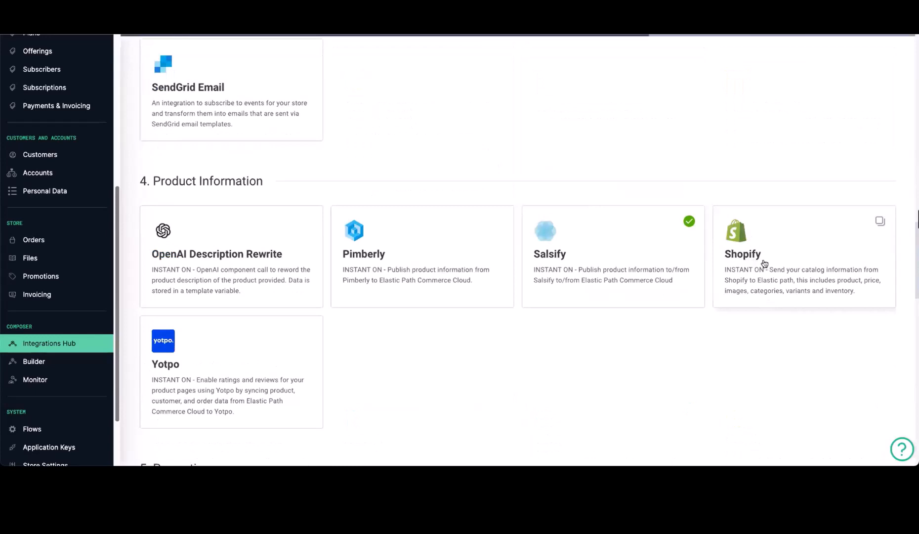
pyautogui.click(826, 263)
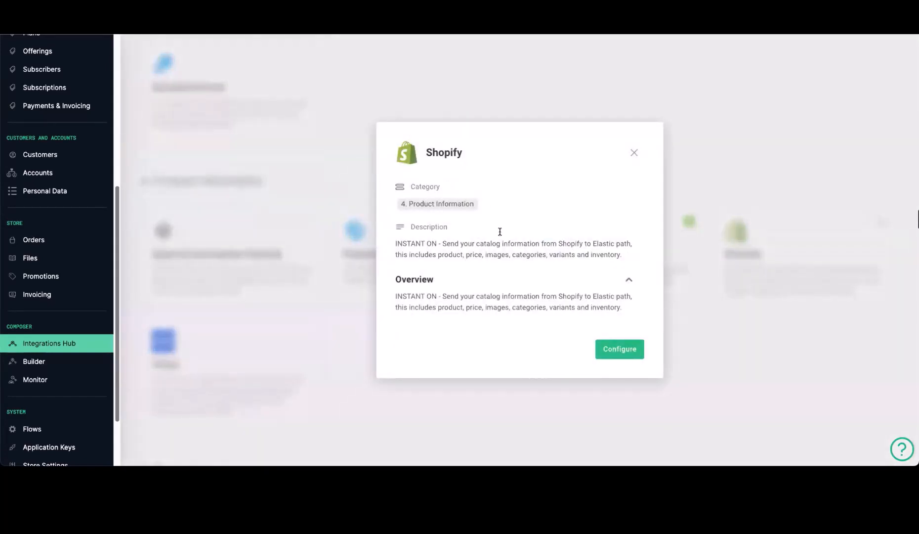
pyautogui.click(627, 350)
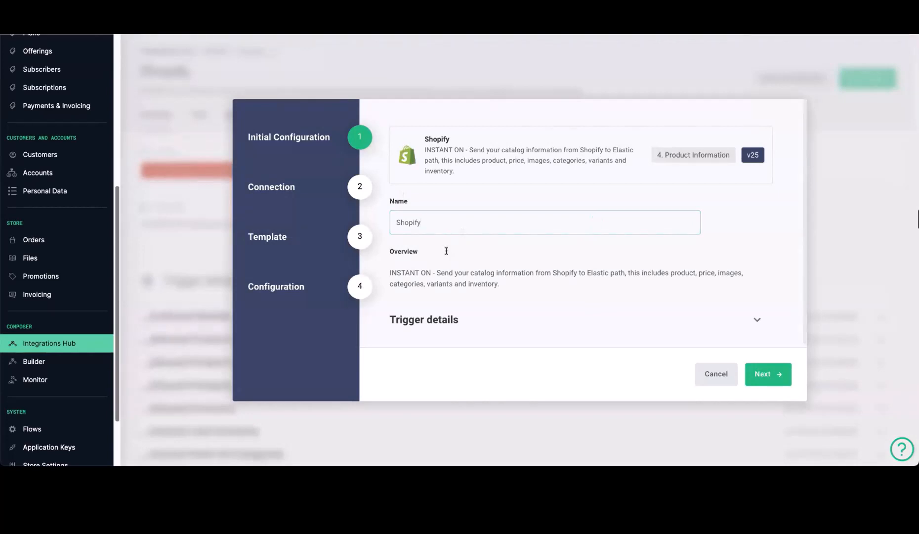
# Step: Advance to the Connection step and scroll down to the Shopify access token and Host fields
pyautogui.click(767, 375)
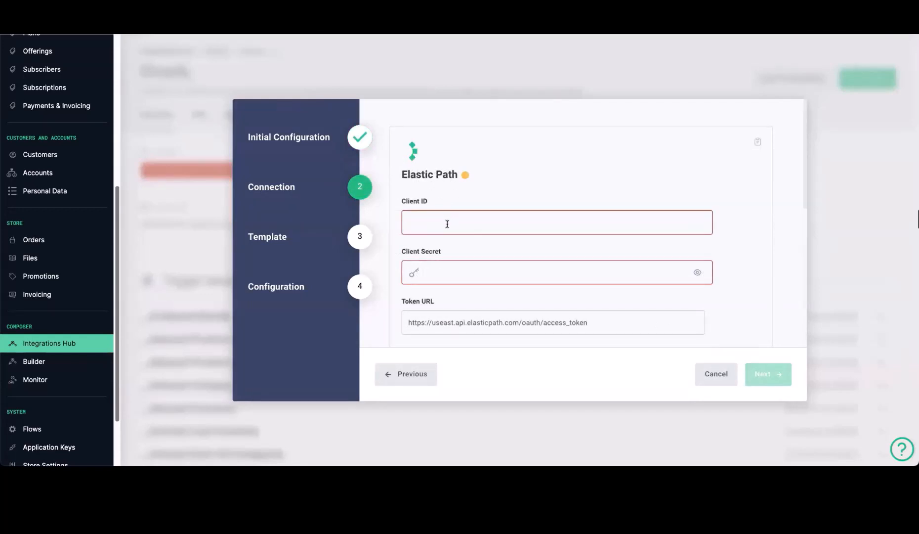
pyautogui.scroll(-3, 497, 266)
pyautogui.scroll(-2, 497, 267)
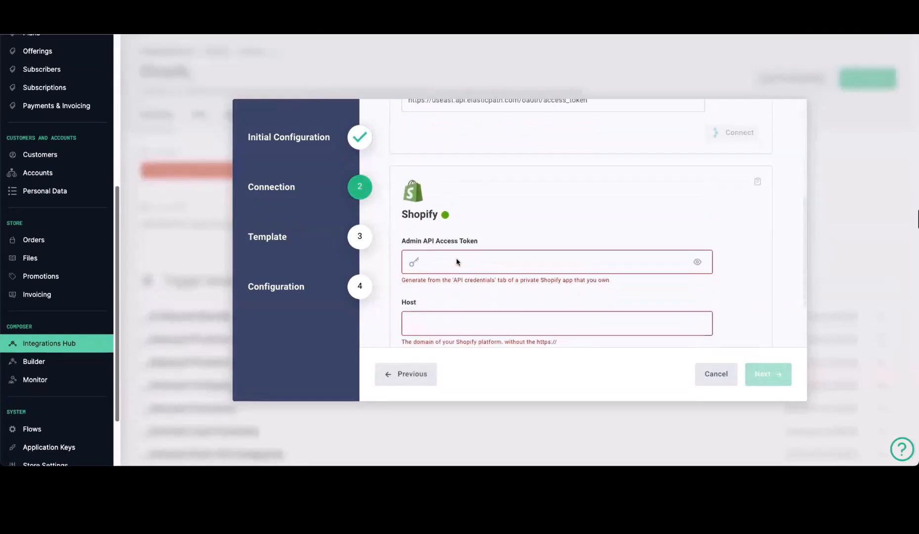
pyautogui.scroll(-1, 465, 261)
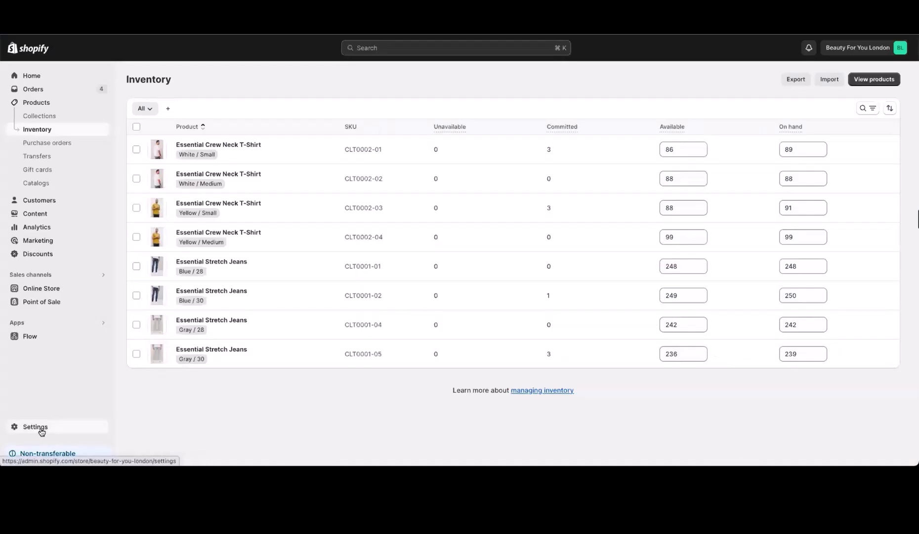
# Step: Create a Shopify custom app named 'Elastic Path' in the app development settings
pyautogui.click(42, 432)
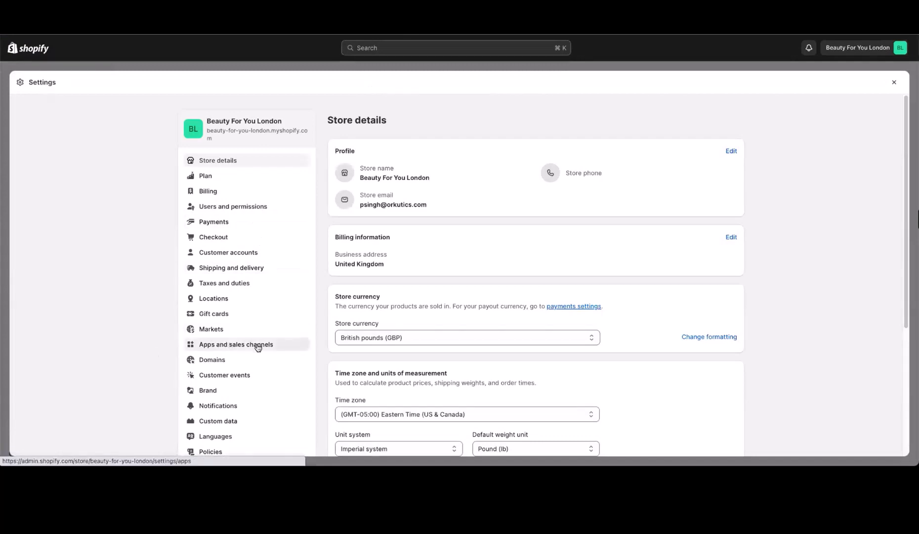
pyautogui.click(258, 346)
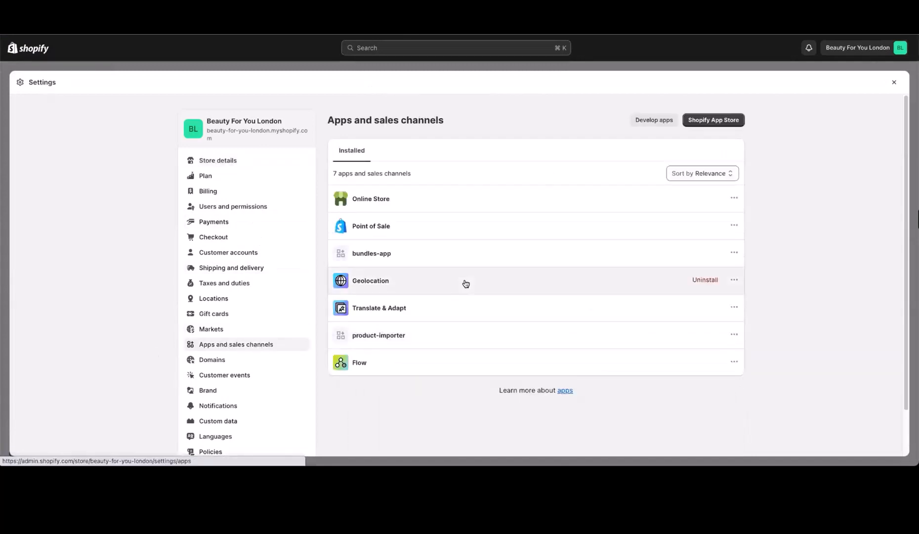
pyautogui.click(651, 121)
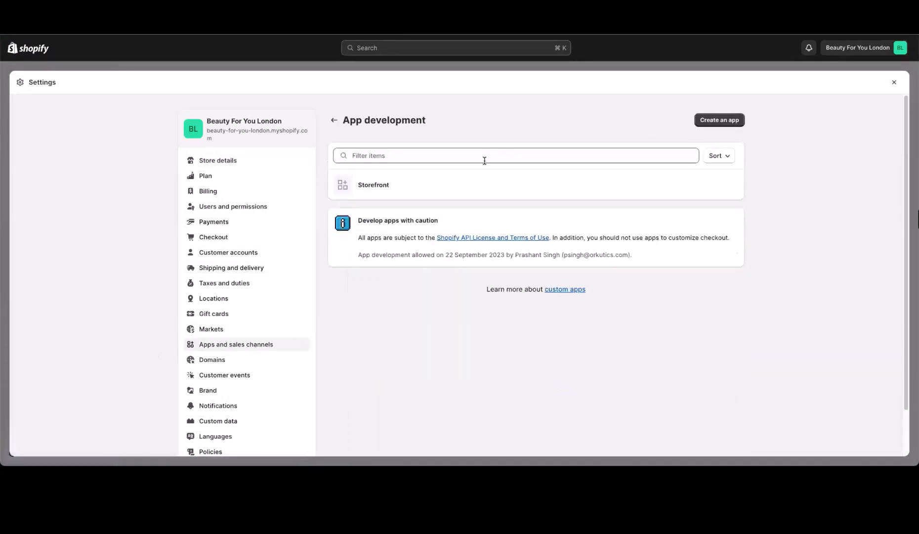
pyautogui.click(723, 124)
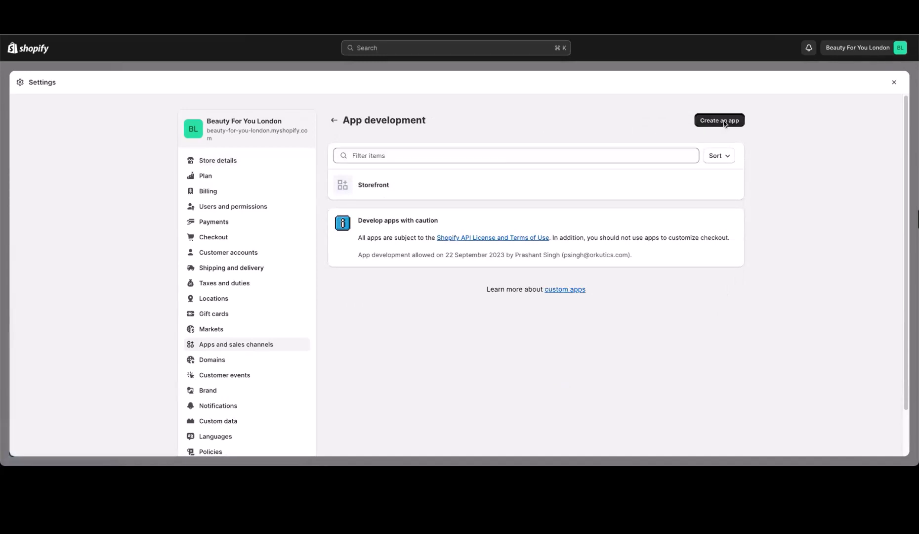
pyautogui.write('Elastic Path')
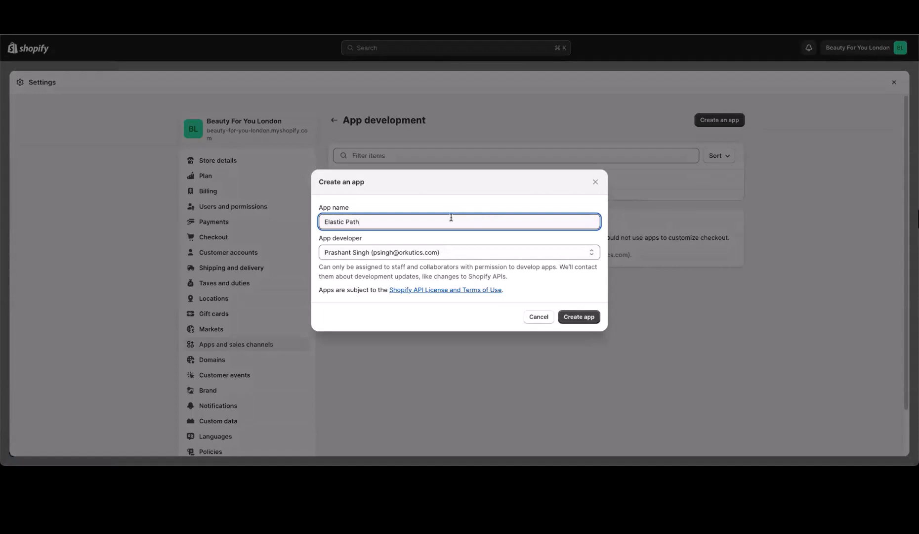
pyautogui.click(588, 317)
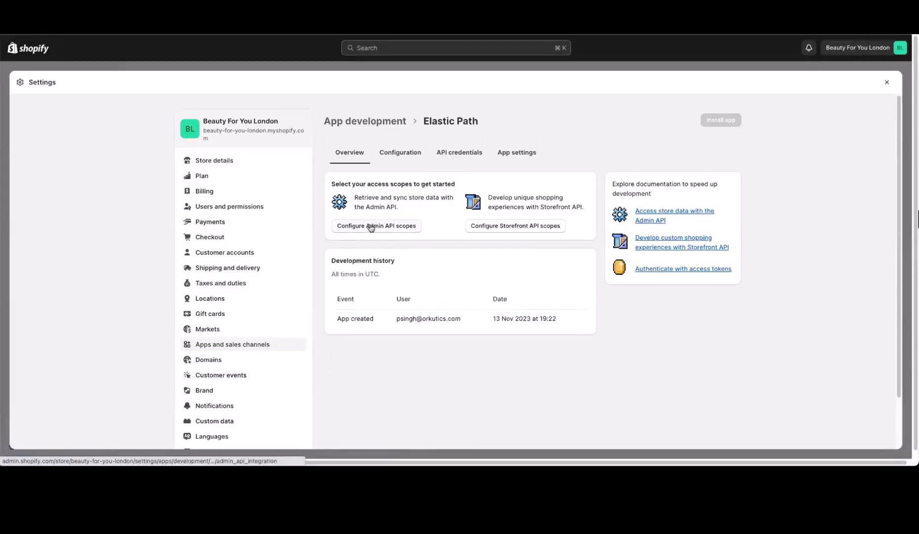
# Step: Grant the app read_inventory, read_products and write_products Admin API scopes and save
pyautogui.click(386, 227)
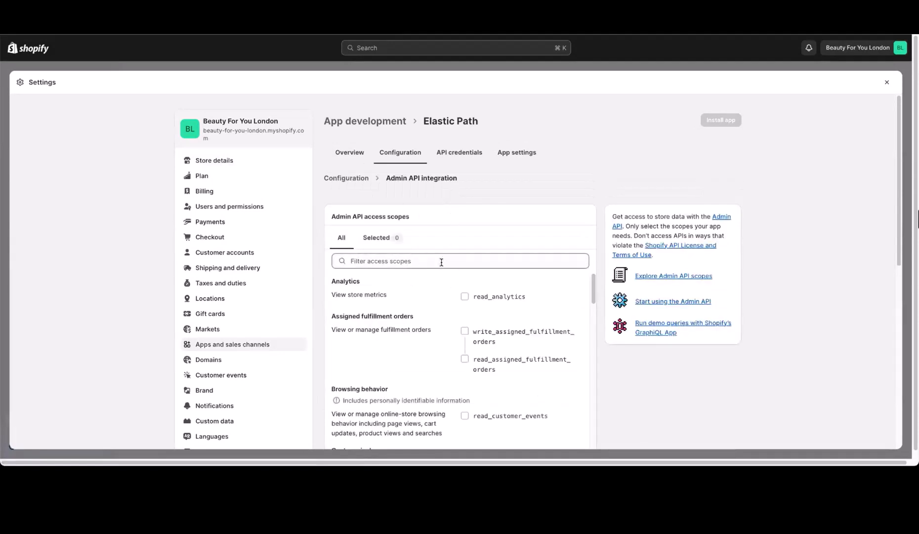
pyautogui.click(441, 262)
pyautogui.write('inve')
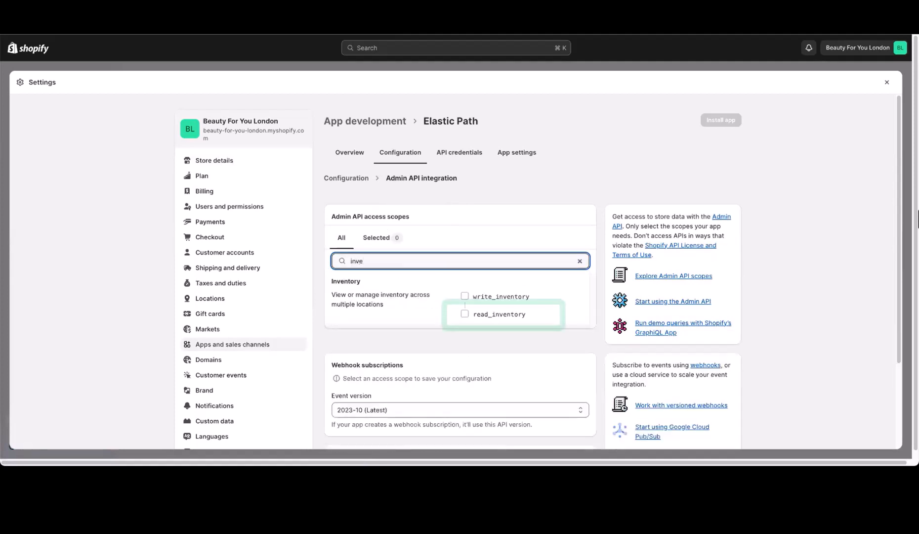
pyautogui.click(465, 314)
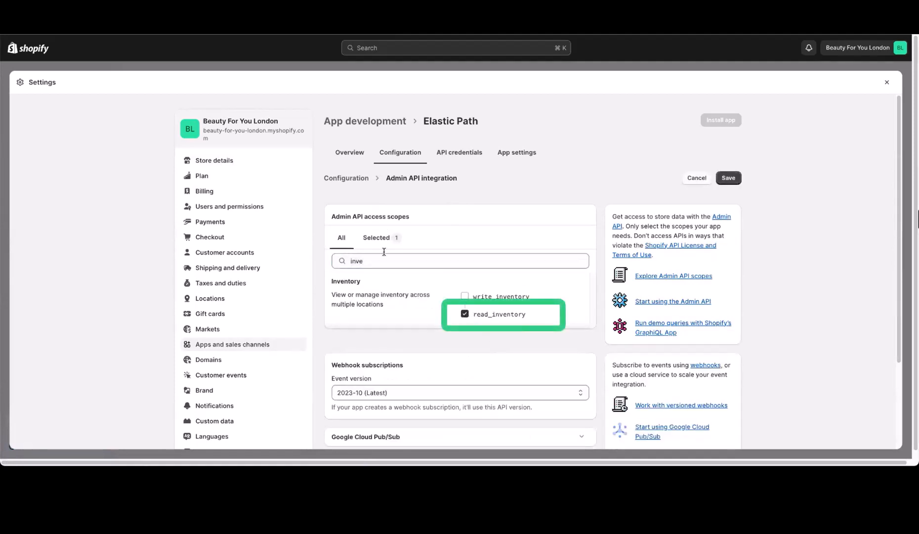
pyautogui.click(514, 262)
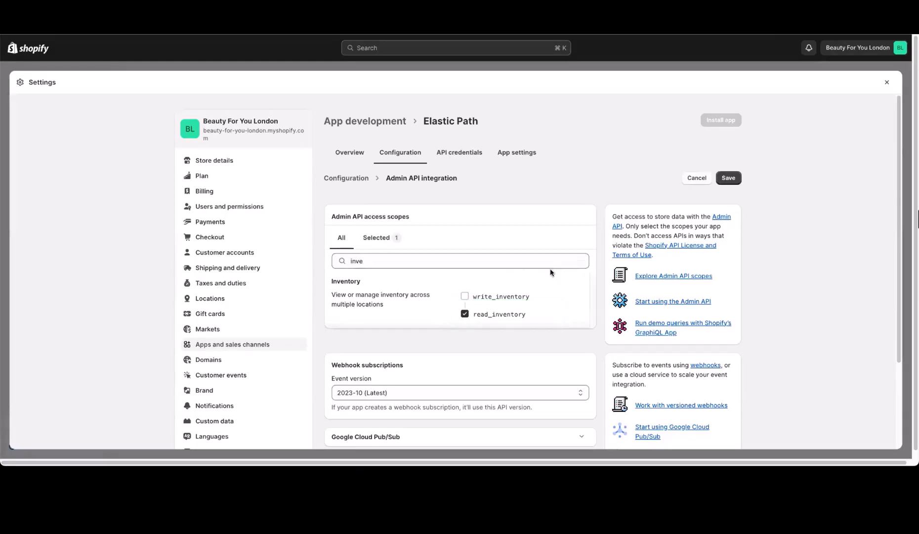
pyautogui.press('BackSpace')
pyautogui.press('BackSpace')
pyautogui.press('BackSpace')
pyautogui.press('BackSpace')
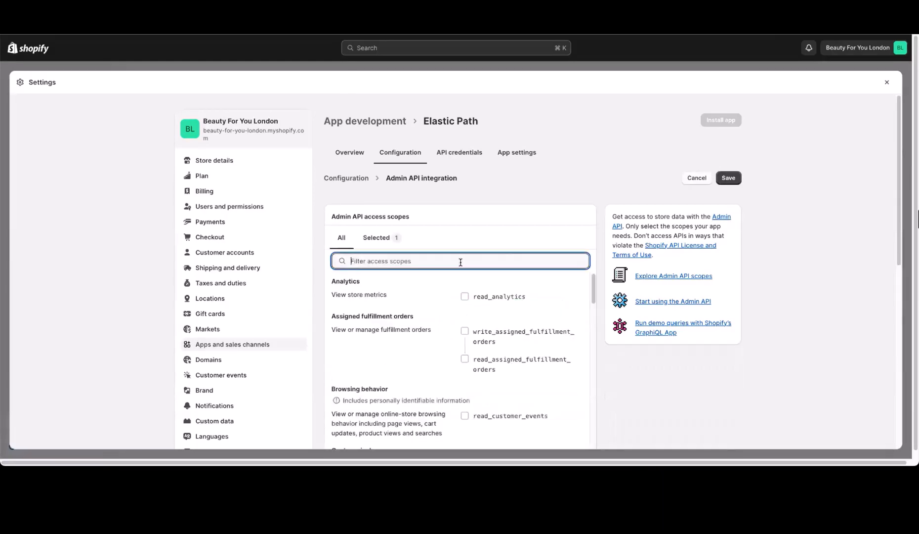
pyautogui.write('product')
pyautogui.scroll(-2, 443, 334)
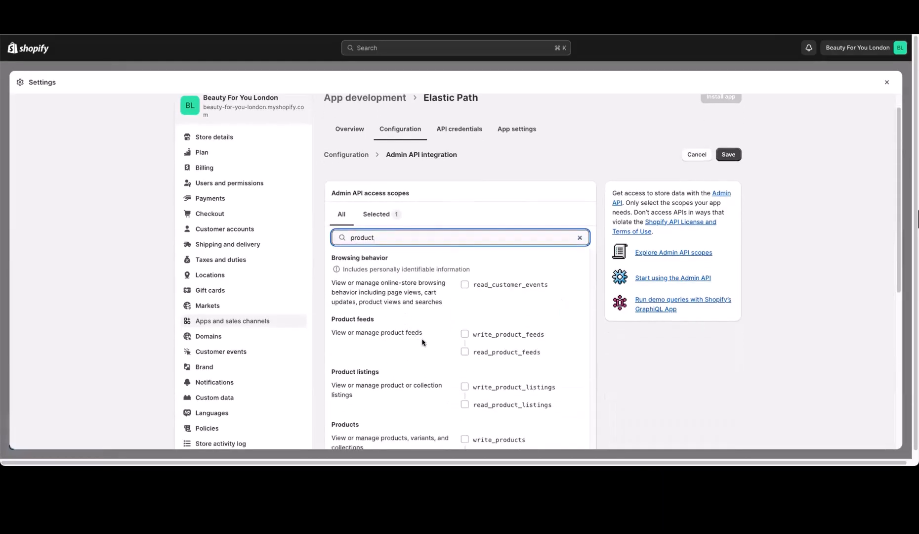
pyautogui.click(464, 367)
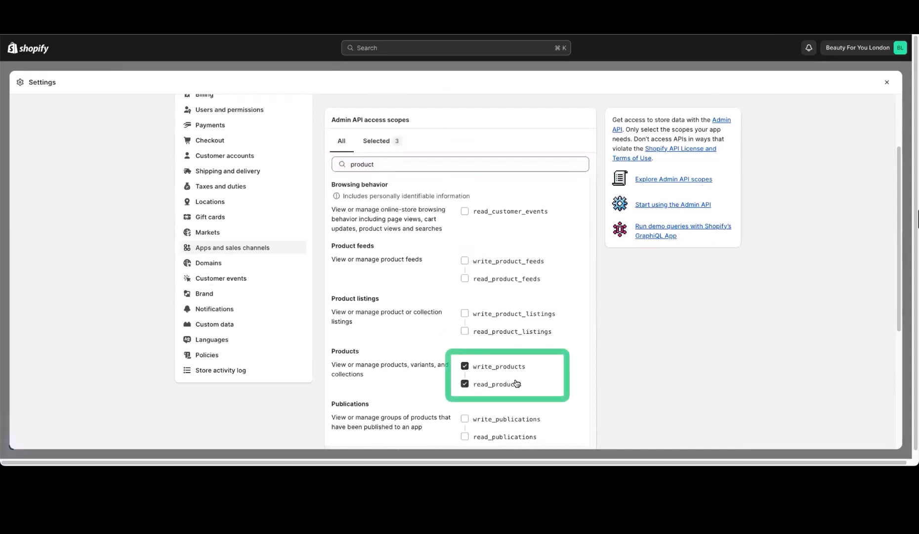
pyautogui.scroll(-5, 746, 365)
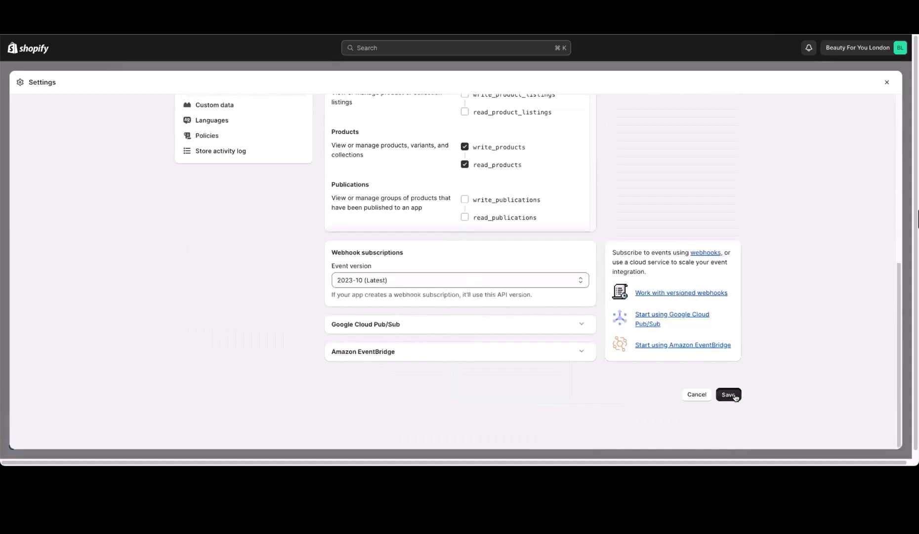
pyautogui.click(729, 395)
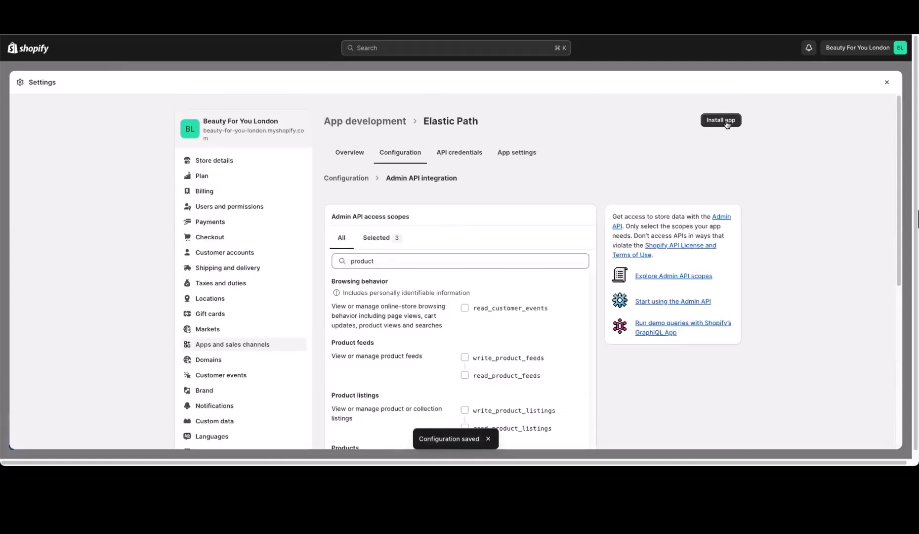
# Step: Install the Elastic Path app to generate its API credentials
pyautogui.click(721, 120)
pyautogui.click(582, 284)
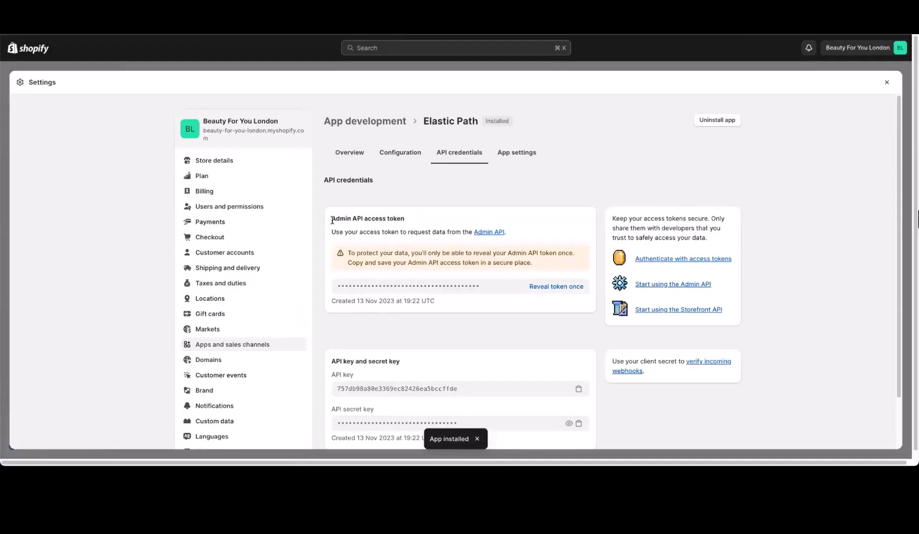
pyautogui.moveTo(332, 220); pyautogui.dragTo(427, 225)
pyautogui.click(415, 224)
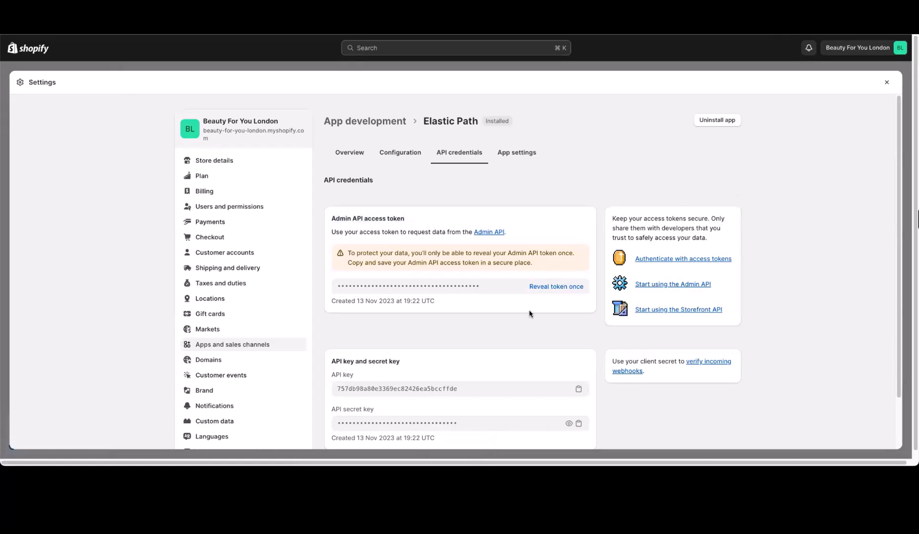
# Step: Copy the Shopify Admin API access token and paste it and the store domain into the Shopify fields
pyautogui.click(554, 288)
pyautogui.click(578, 286)
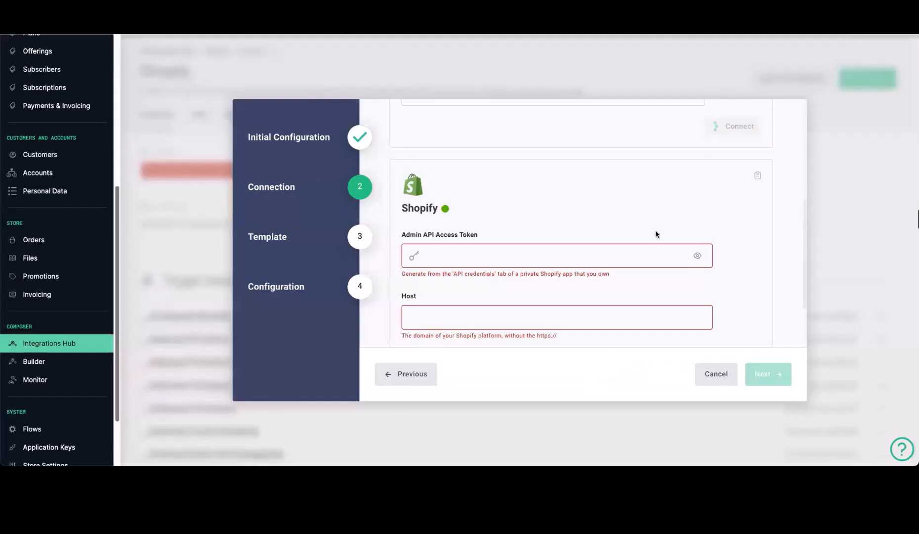
pyautogui.scroll(-2, 515, 228)
pyautogui.click(568, 171)
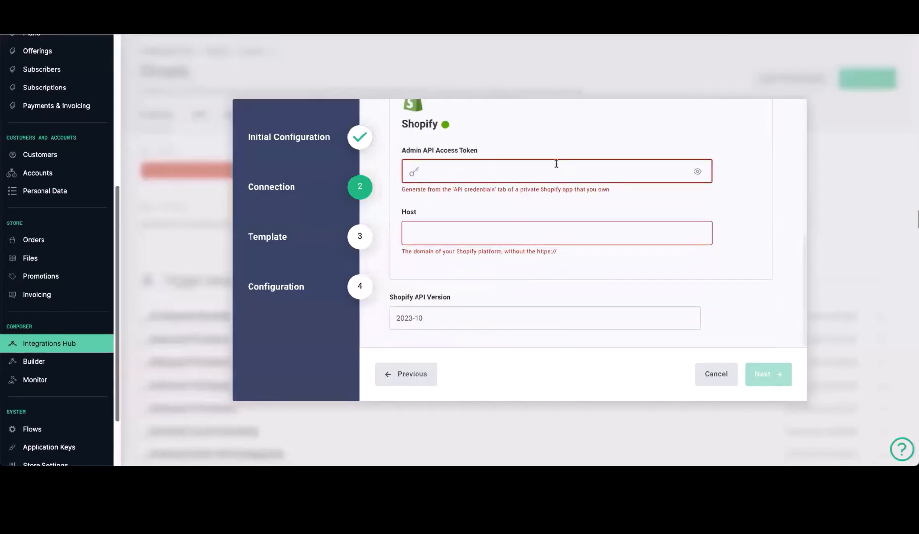
pyautogui.hotkey('ctrl', 'v')
pyautogui.click(448, 244)
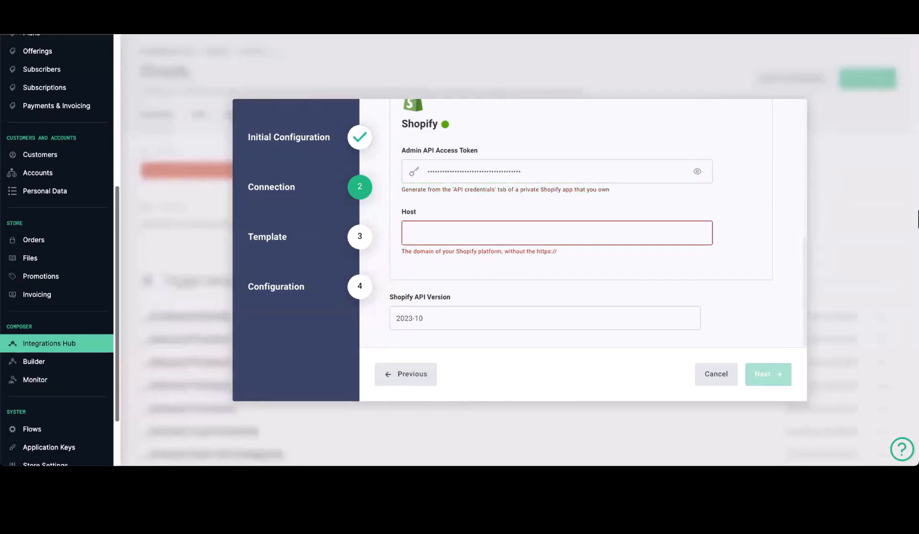
pyautogui.hotkey('ctrl', 'v')
pyautogui.scroll(5, 568, 238)
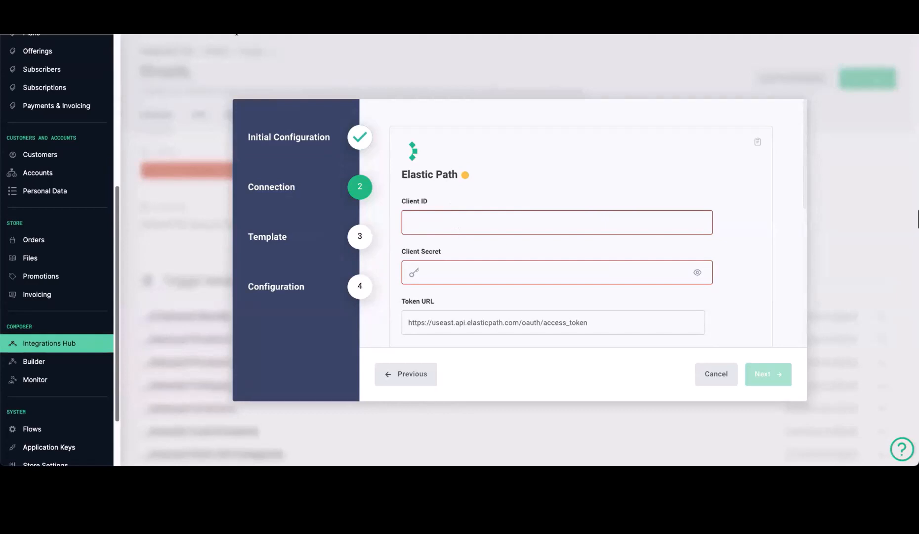
# Step: Enter the Elastic Path Client ID and Secret, change the token URL region to euwest, and connect
pyautogui.click(433, 227)
pyautogui.hotkey('ctrl', 'v')
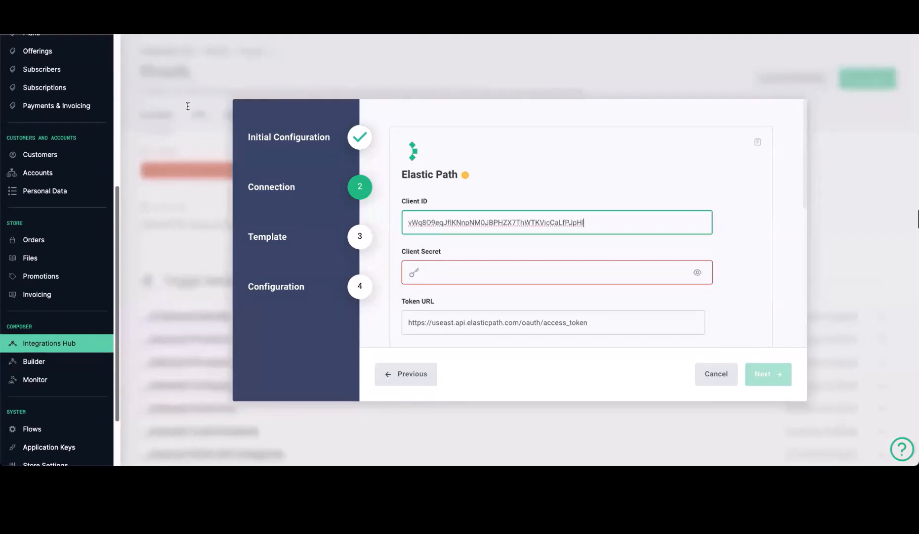
pyautogui.click(141, 48)
pyautogui.click(431, 214)
pyautogui.click(458, 272)
pyautogui.hotkey('ctrl', 'v')
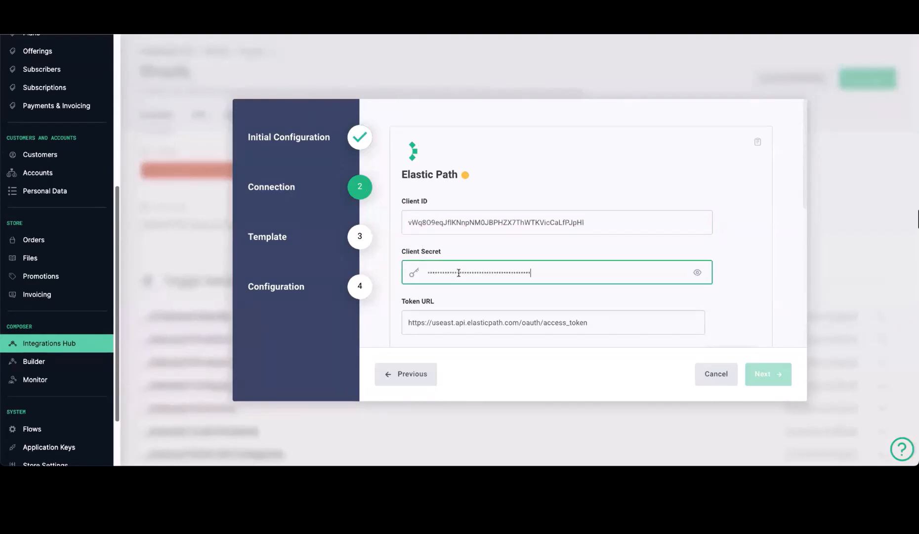
pyautogui.doubleClick(444, 324)
pyautogui.write('euwest')
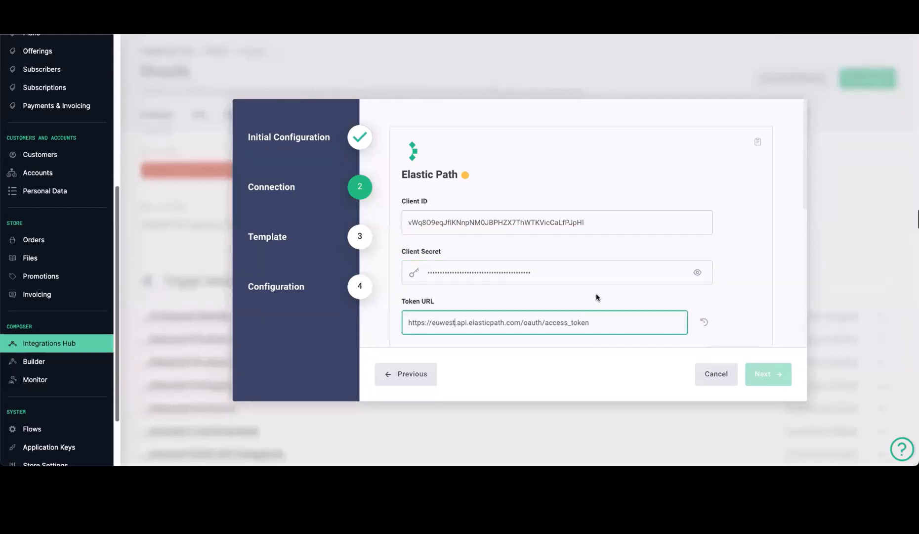
pyautogui.scroll(-1, 751, 297)
pyautogui.scroll(-1, 751, 292)
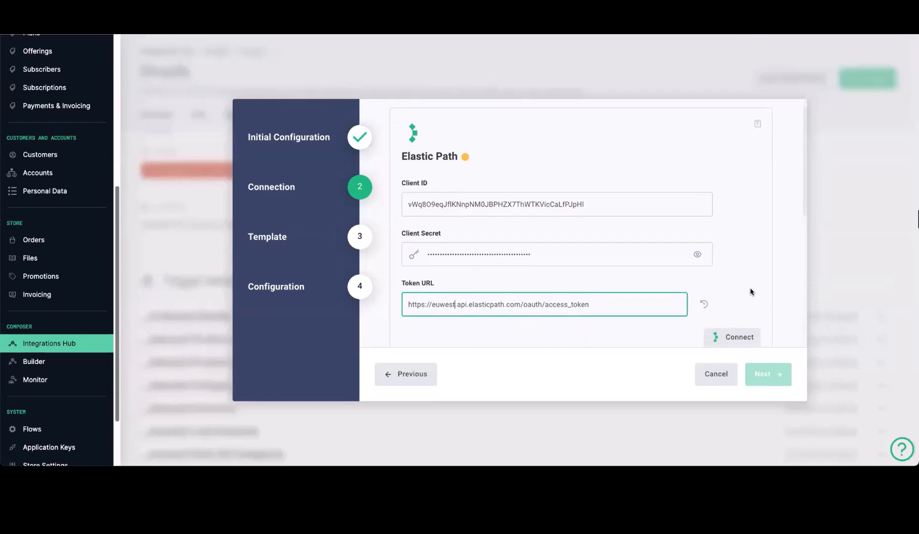
pyautogui.click(736, 332)
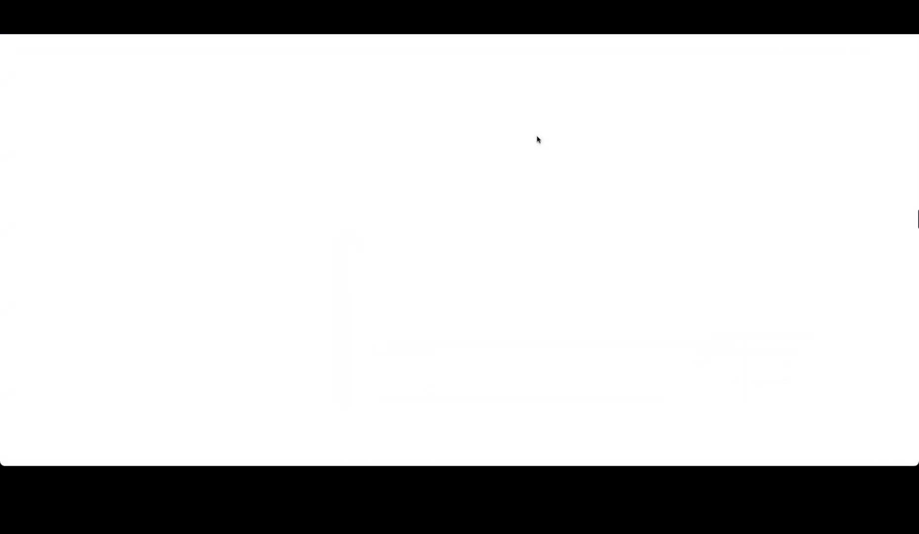
# Step: Check the Shopify API version is 2023-10 and confirm the Shopify connection
pyautogui.scroll(-12, 712, 257)
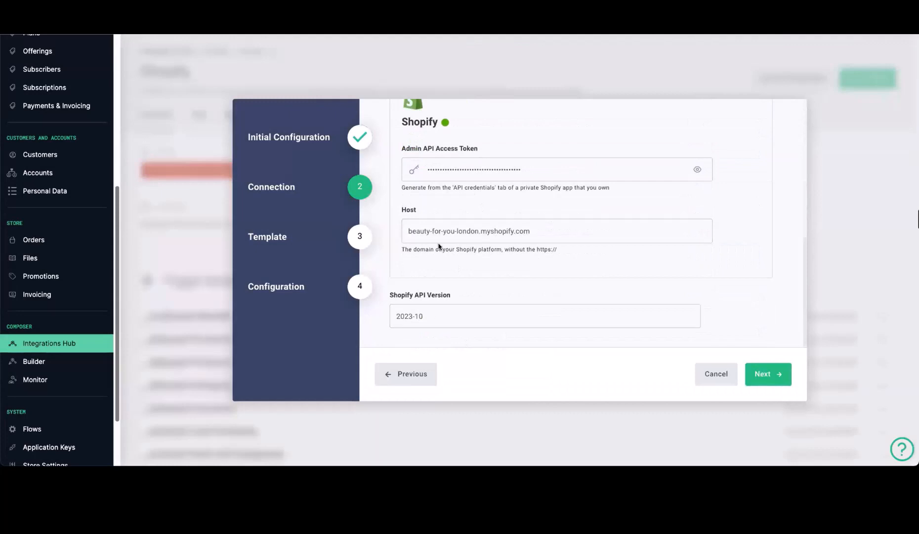
pyautogui.click(443, 314)
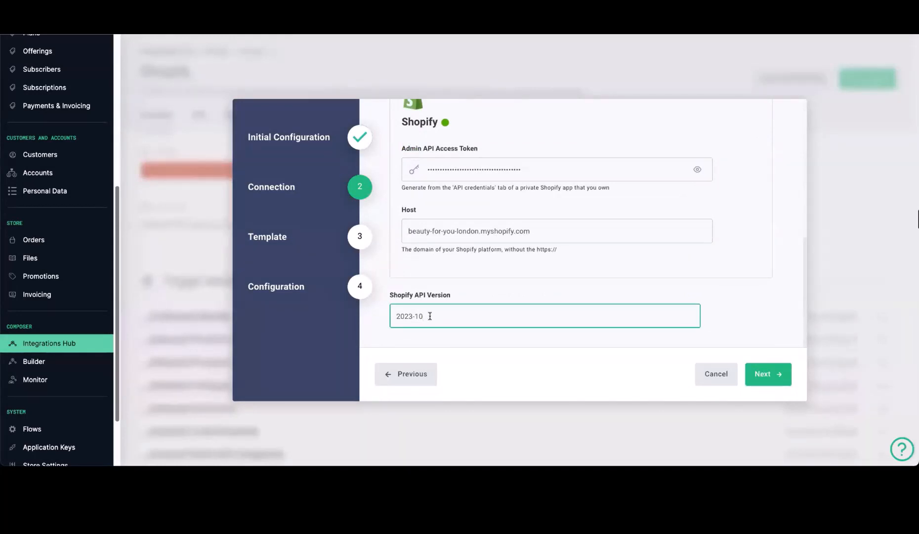
pyautogui.moveTo(421, 315); pyautogui.dragTo(386, 318)
pyautogui.click(441, 317)
pyautogui.click(751, 322)
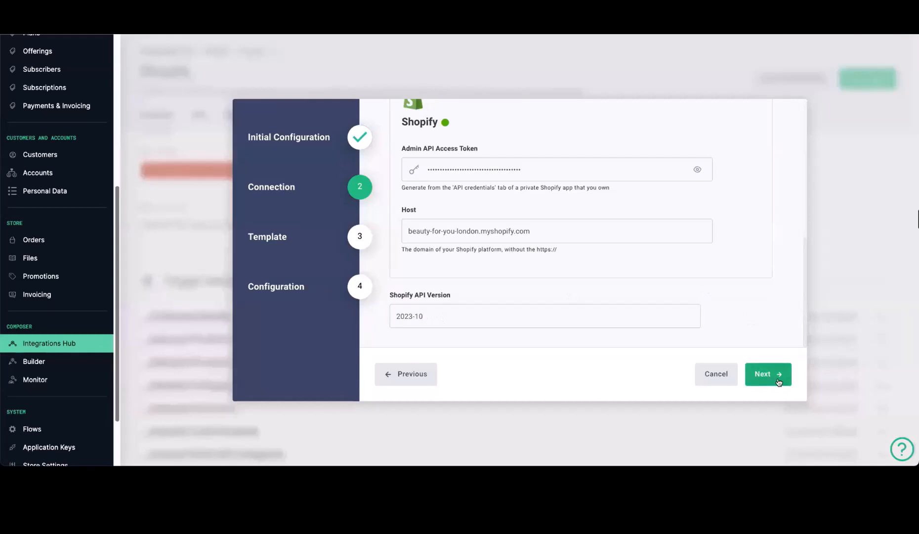
# Step: Move past the Template step and select Default Catalog and DefaultPricebook
pyautogui.click(778, 382)
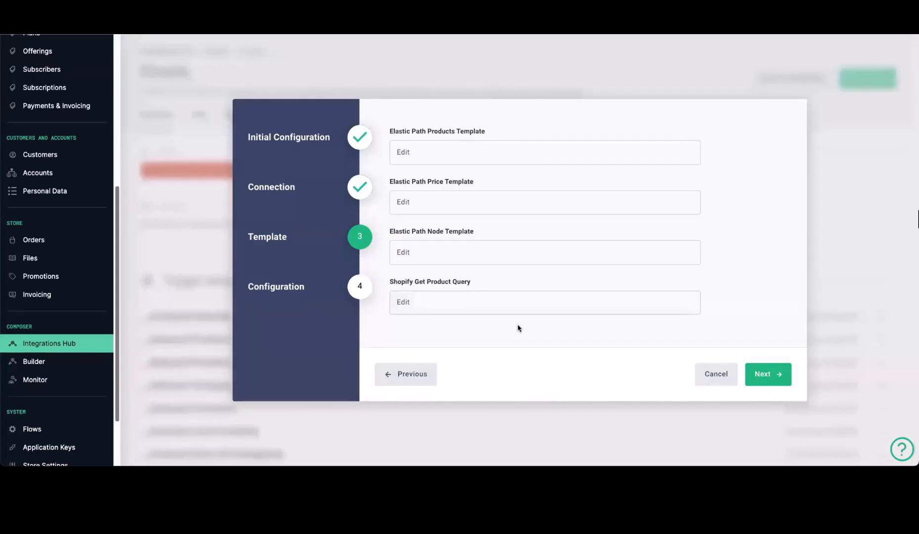
pyautogui.click(776, 375)
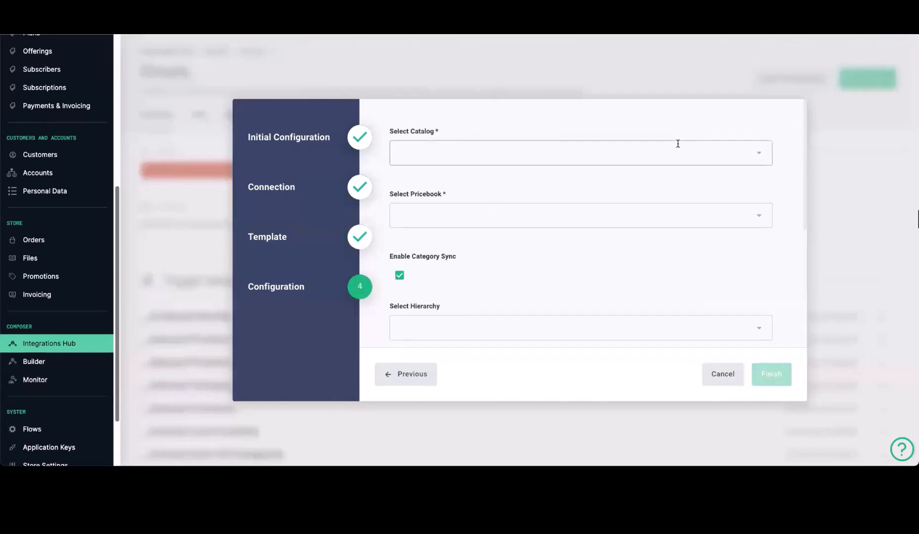
pyautogui.click(757, 155)
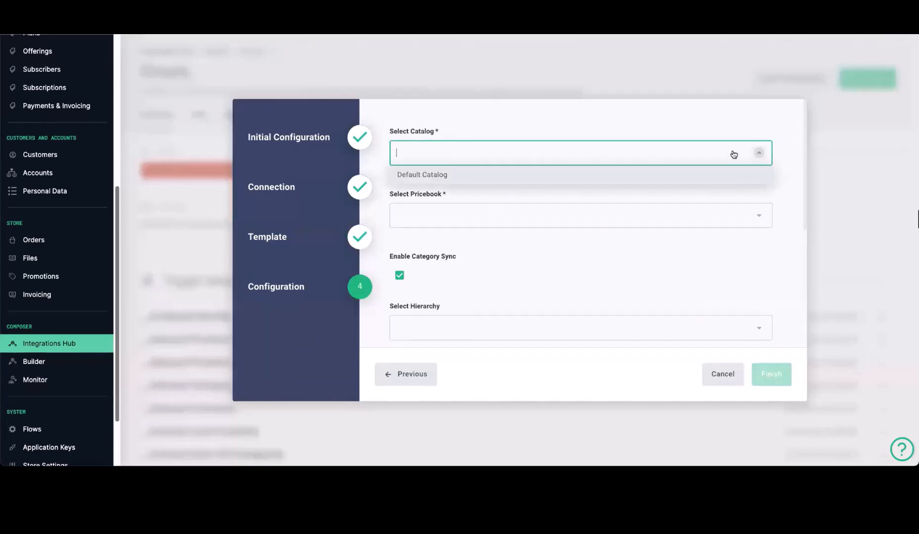
pyautogui.click(426, 177)
pyautogui.click(491, 215)
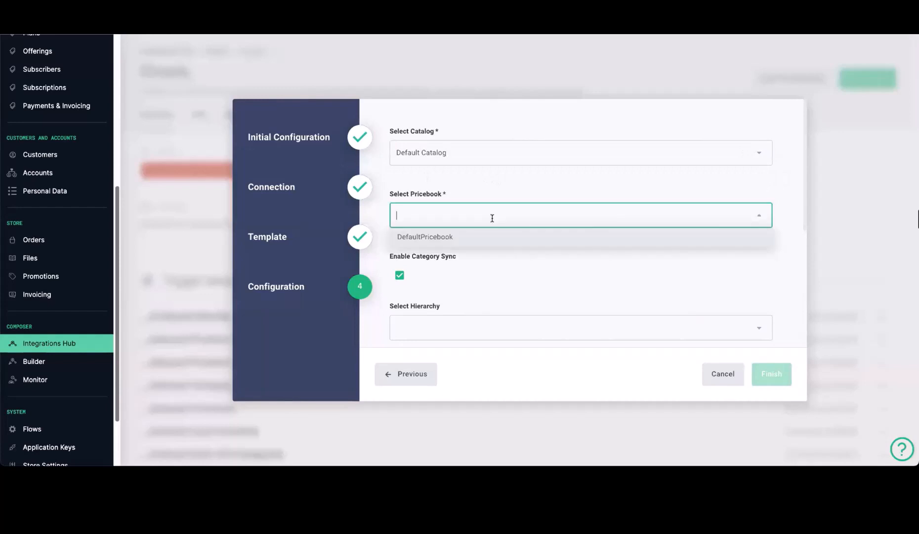
pyautogui.click(423, 237)
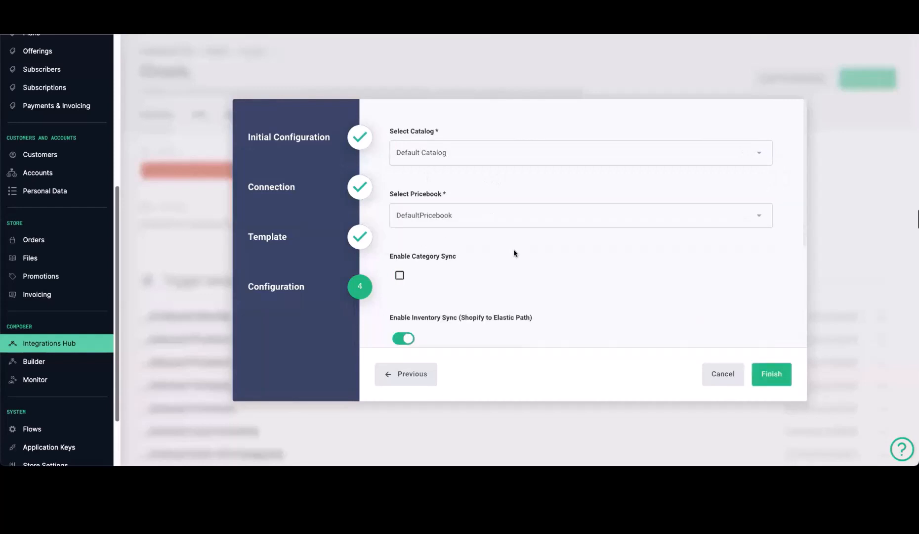
# Step: Choose Default Hierarchy for category sync
pyautogui.scroll(-1, 436, 242)
pyautogui.scroll(-2, 434, 259)
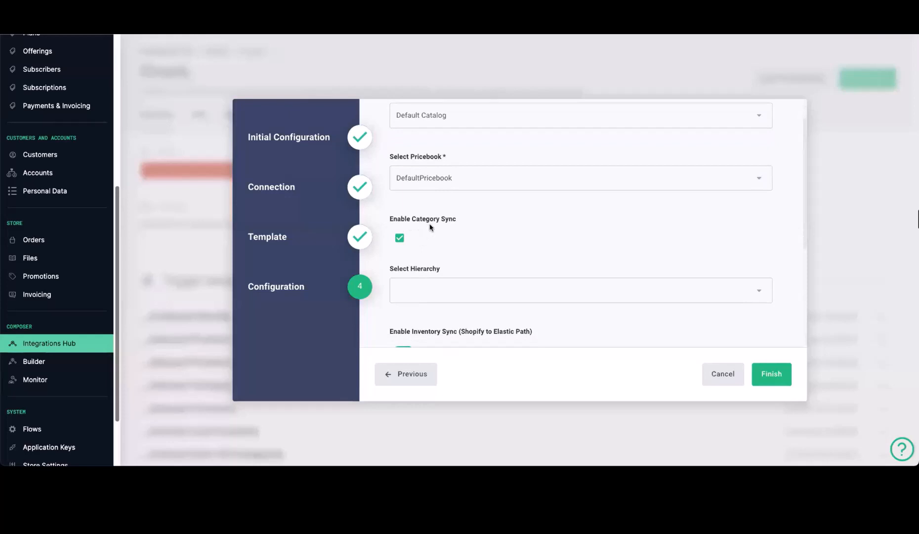
pyautogui.scroll(-1, 513, 258)
pyautogui.scroll(-1, 495, 237)
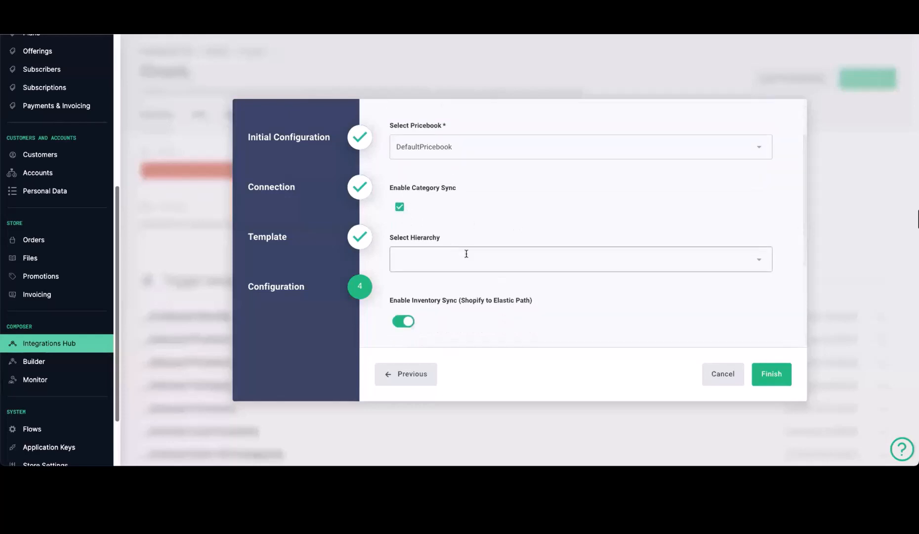
pyautogui.click(467, 261)
pyautogui.click(435, 282)
# Step: Turn on Enable Full Sync and finish, leaving the integration running
pyautogui.scroll(-3, 545, 280)
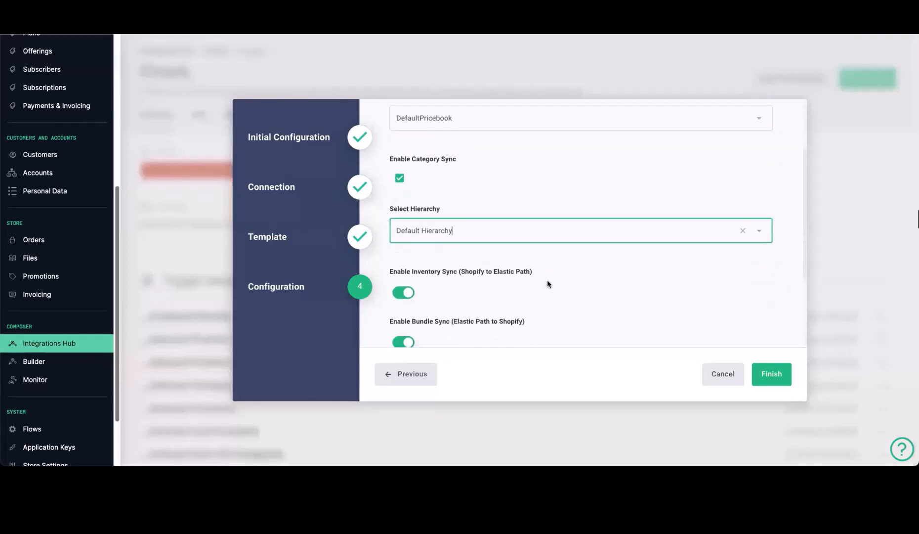
pyautogui.scroll(-1, 519, 269)
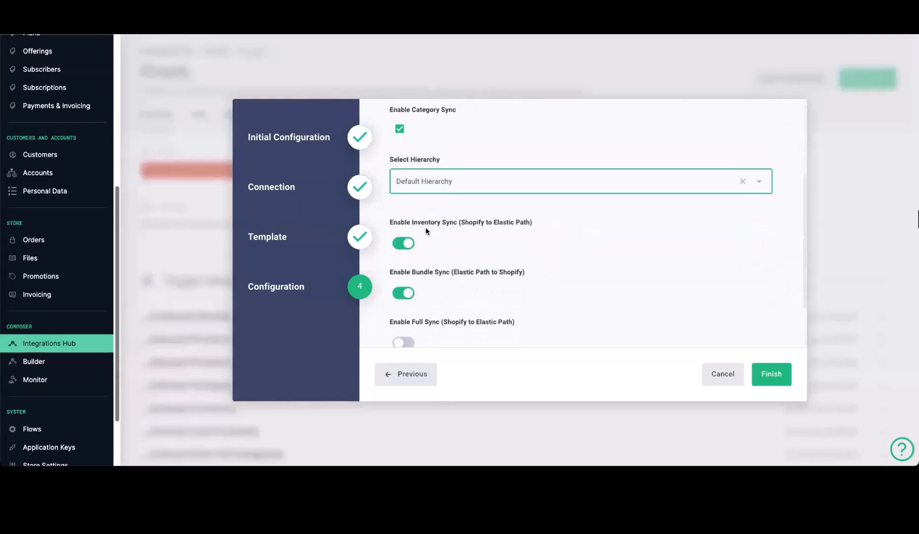
pyautogui.scroll(-1, 433, 281)
pyautogui.scroll(-2, 440, 258)
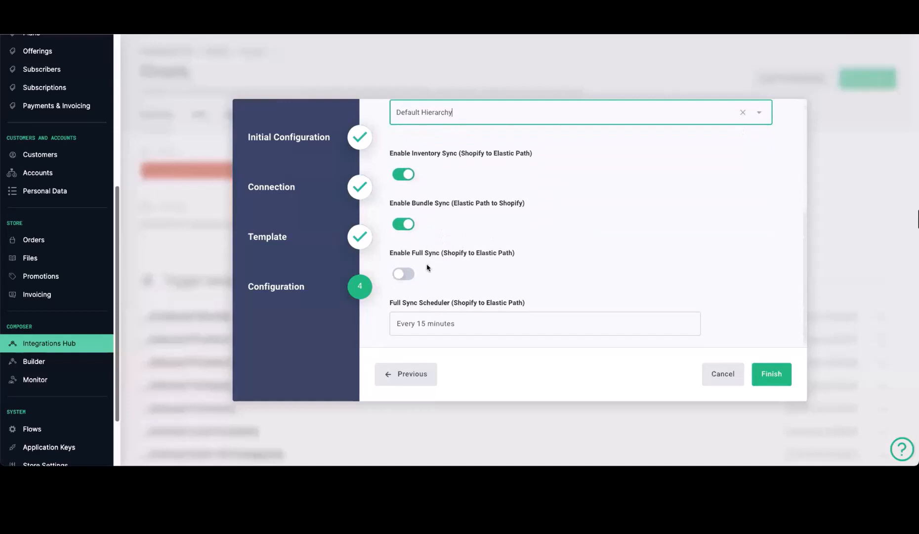
pyautogui.scroll(-1, 428, 268)
pyautogui.click(406, 266)
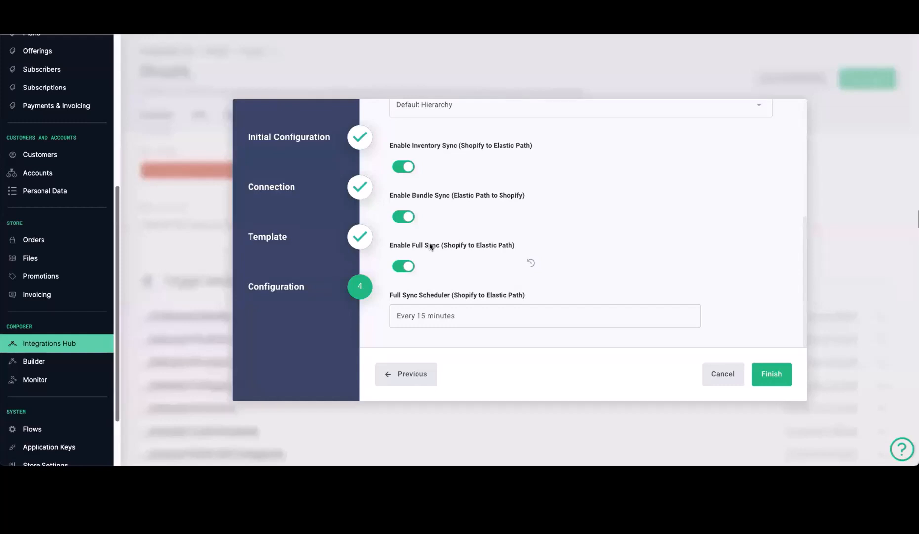
pyautogui.click(778, 380)
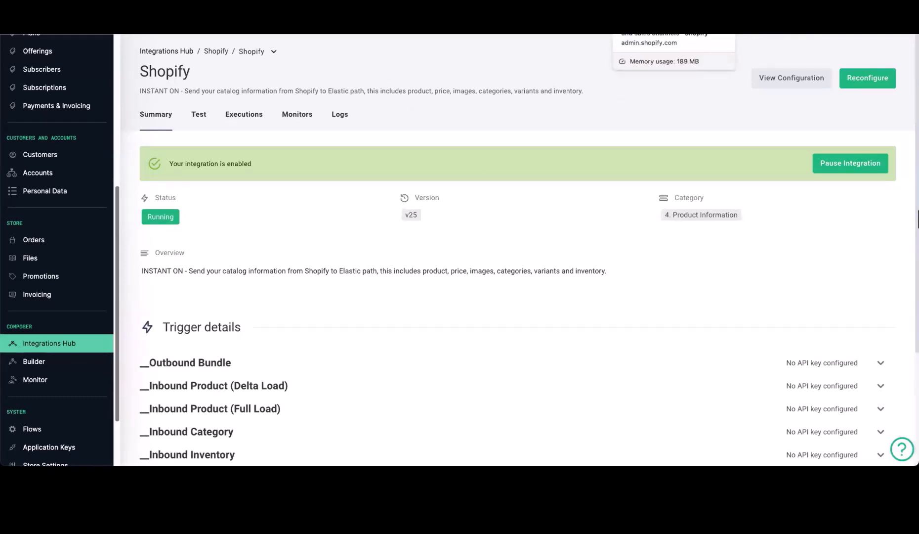
# Step: Show Shopify's product metafield definitions (Bundle, Weight, Height, Width) under Settings > Custom data > Products
pyautogui.click(647, 9)
pyautogui.scroll(-1, 291, 391)
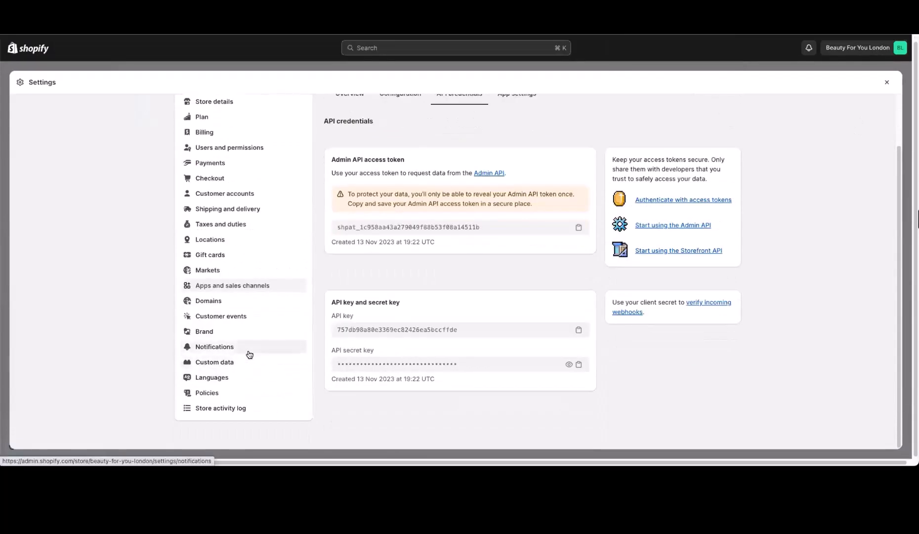
pyautogui.click(251, 359)
pyautogui.click(453, 199)
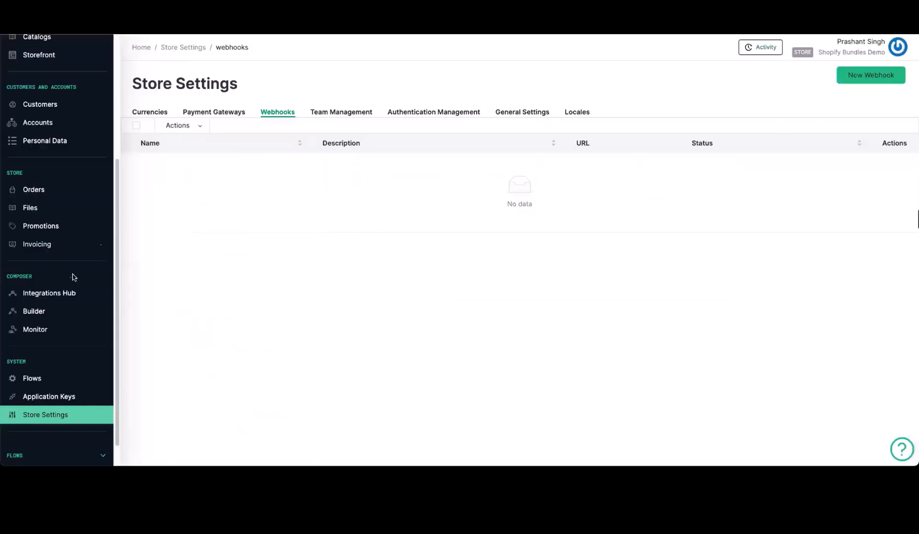
# Step: Review the product Templates and Attributes tabs in Configurations
pyautogui.scroll(5, 70, 217)
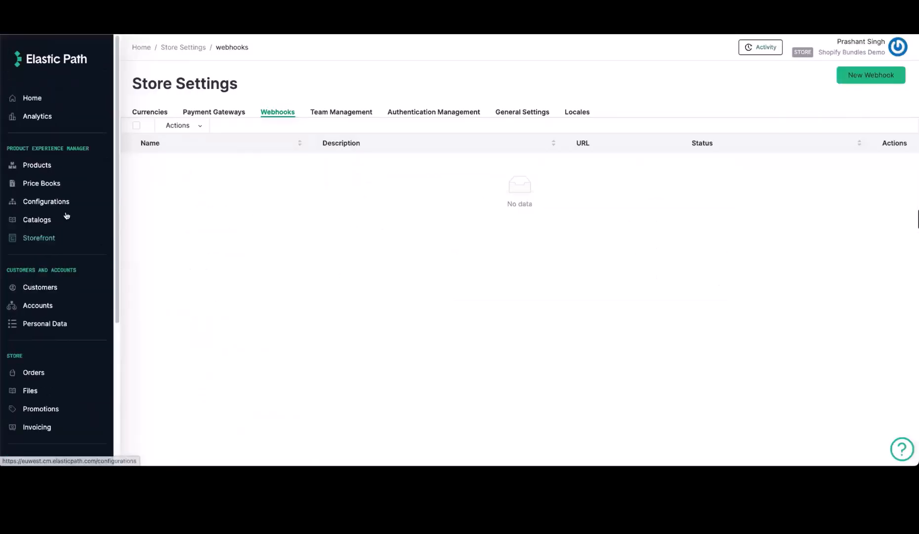
pyautogui.click(62, 205)
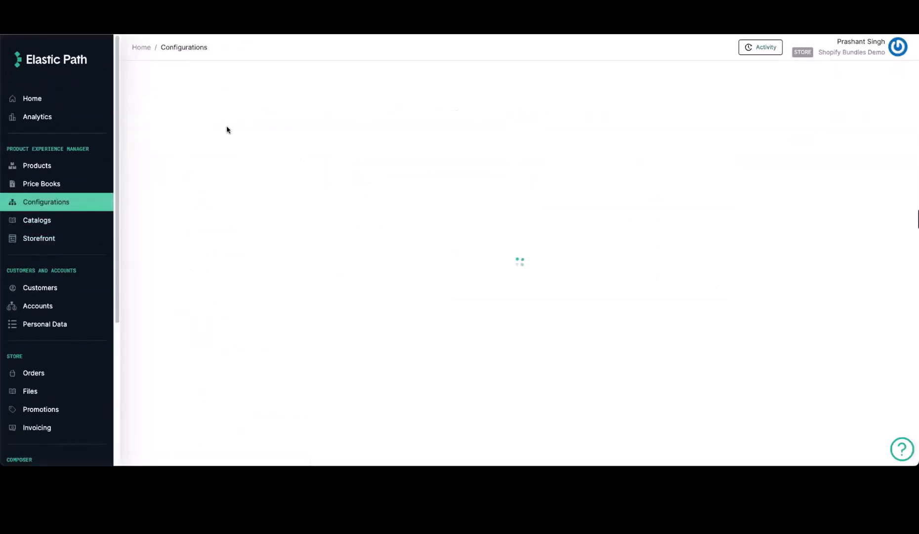
pyautogui.click(203, 112)
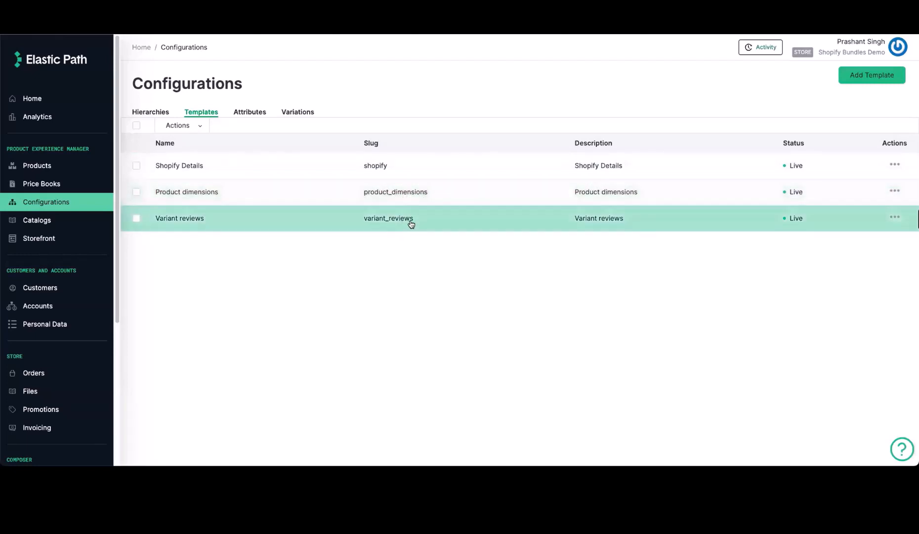
pyautogui.click(250, 112)
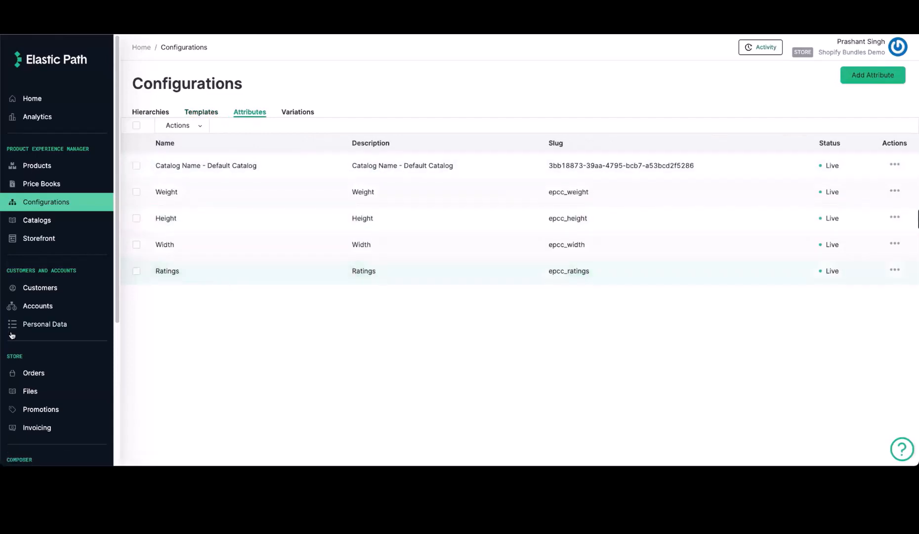
# Step: Check the enabled bundles webhook in Store Settings > Webhooks
pyautogui.scroll(-5, 73, 332)
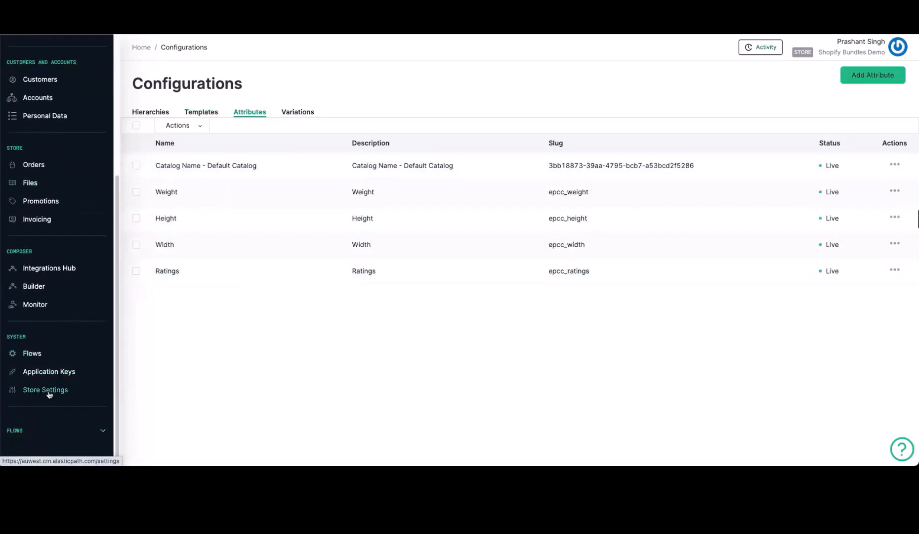
pyautogui.click(47, 390)
pyautogui.click(279, 113)
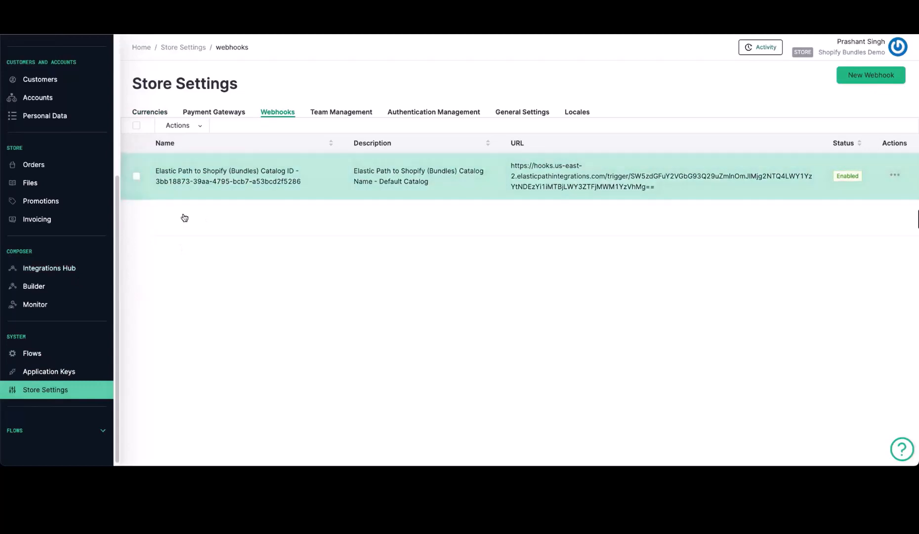
pyautogui.scroll(1, 73, 255)
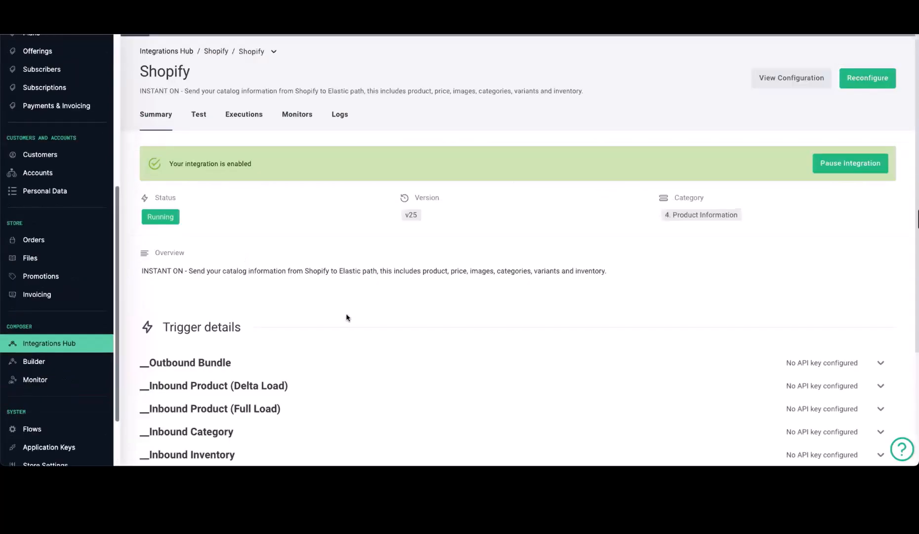
pyautogui.scroll(-3, 347, 316)
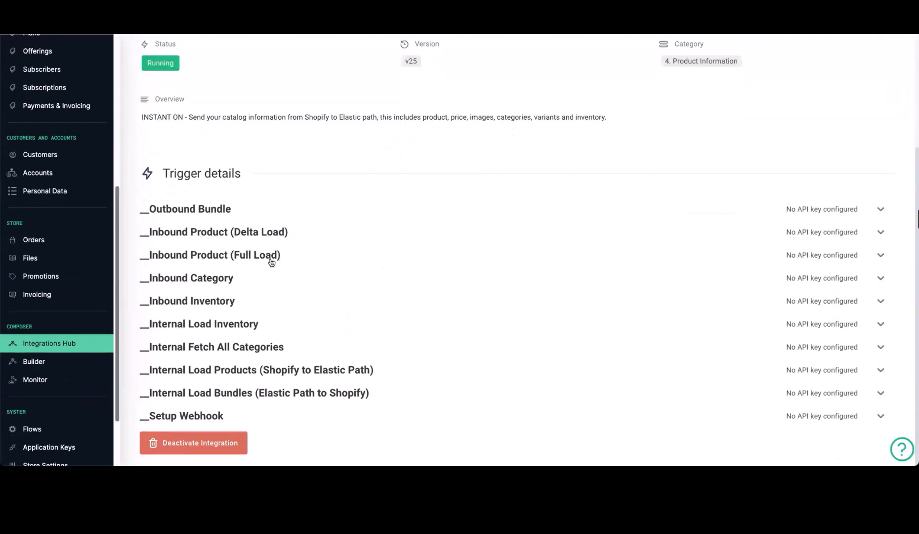
# Step: Run the Inbound Product (Full Load) trigger by loading its copied URL in a new tab
pyautogui.click(271, 258)
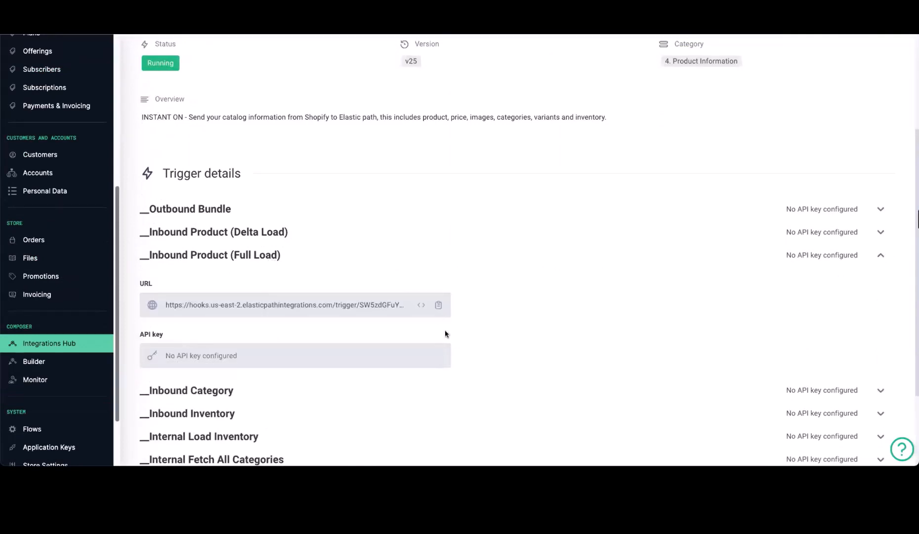
pyautogui.click(438, 305)
pyautogui.press('super+t')
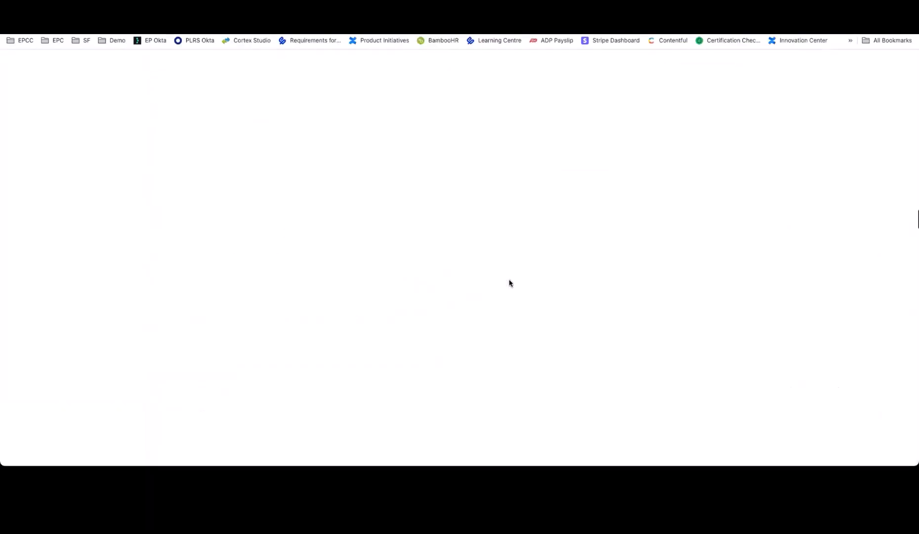
pyautogui.press('super+v')
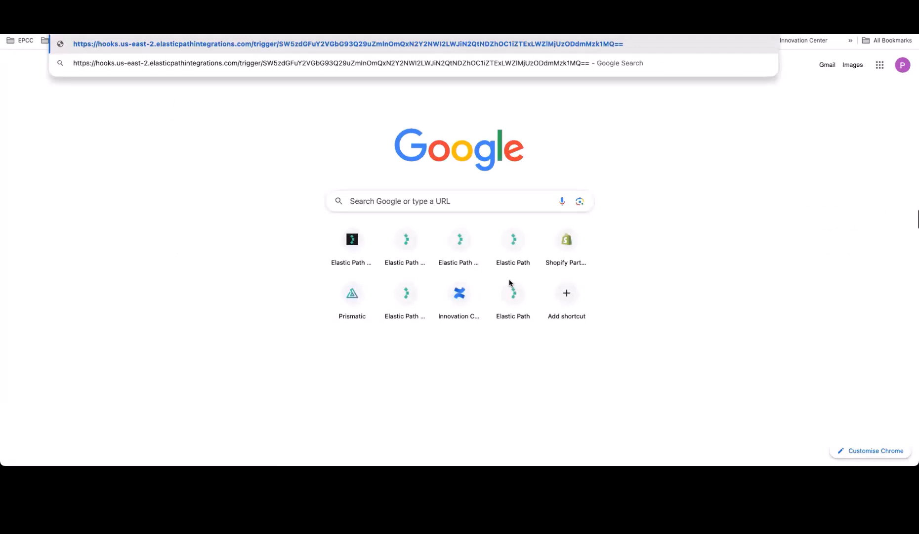
pyautogui.press('Return')
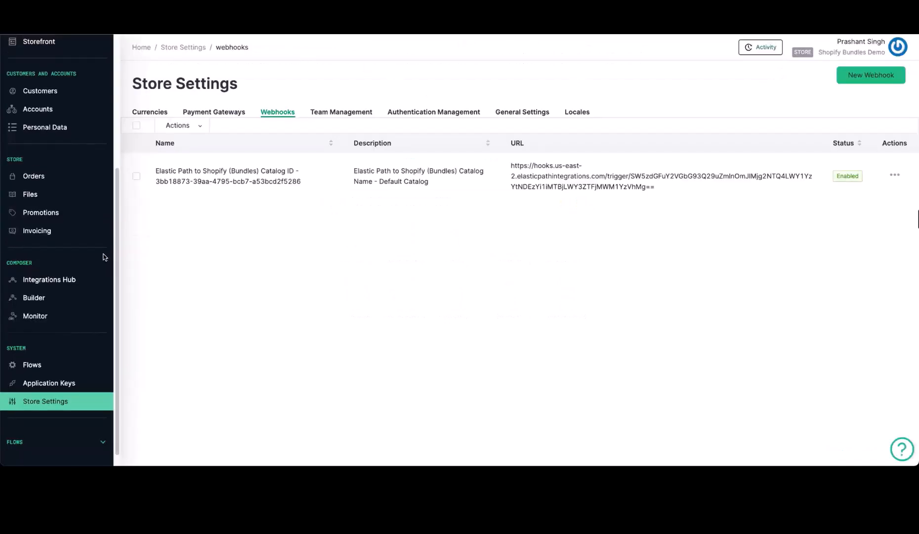
# Step: Reload the Products list to show the imported T-shirt and jeans variants
pyautogui.scroll(5, 105, 257)
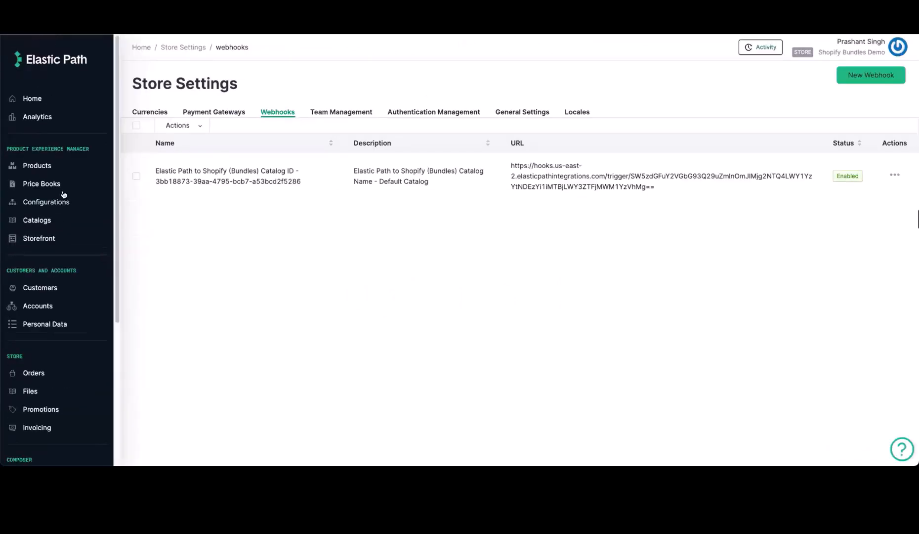
pyautogui.click(53, 166)
pyautogui.scroll(-1, 356, 240)
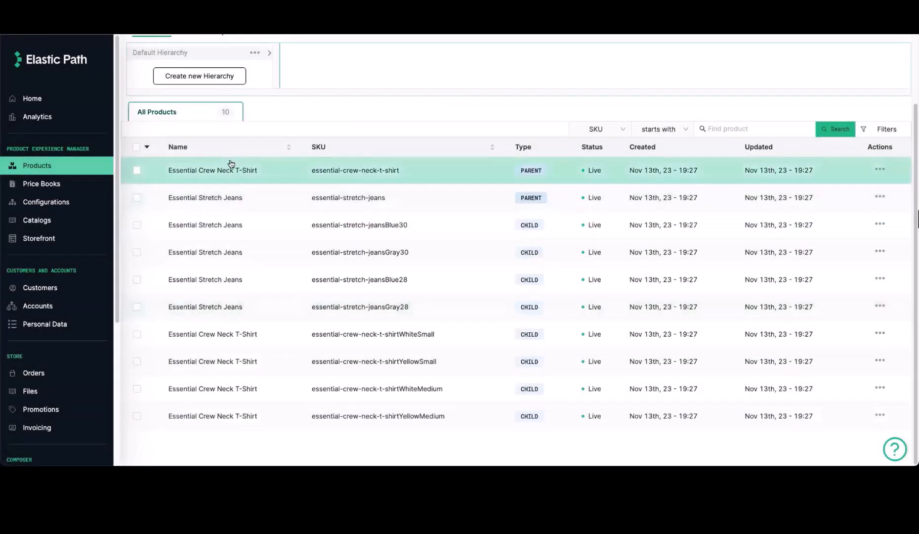
pyautogui.press('super+r')
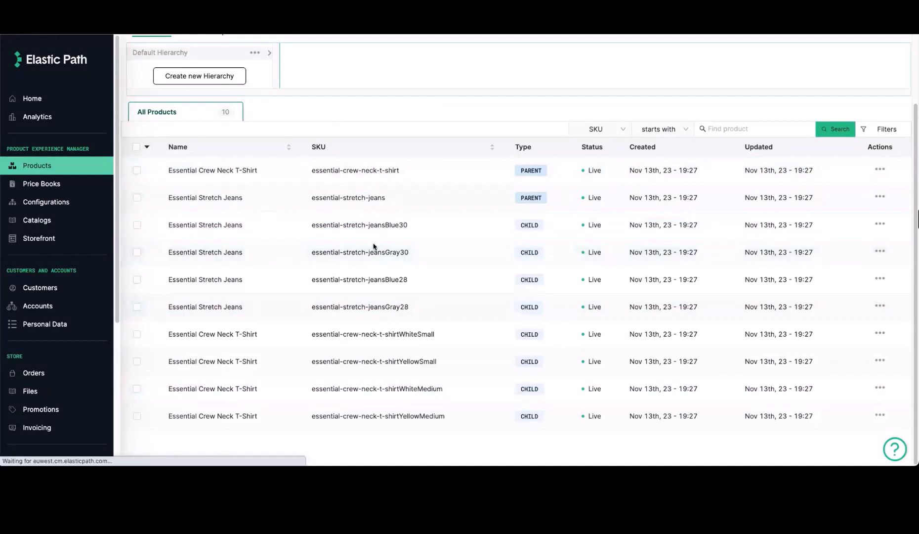
pyautogui.scroll(-2, 328, 358)
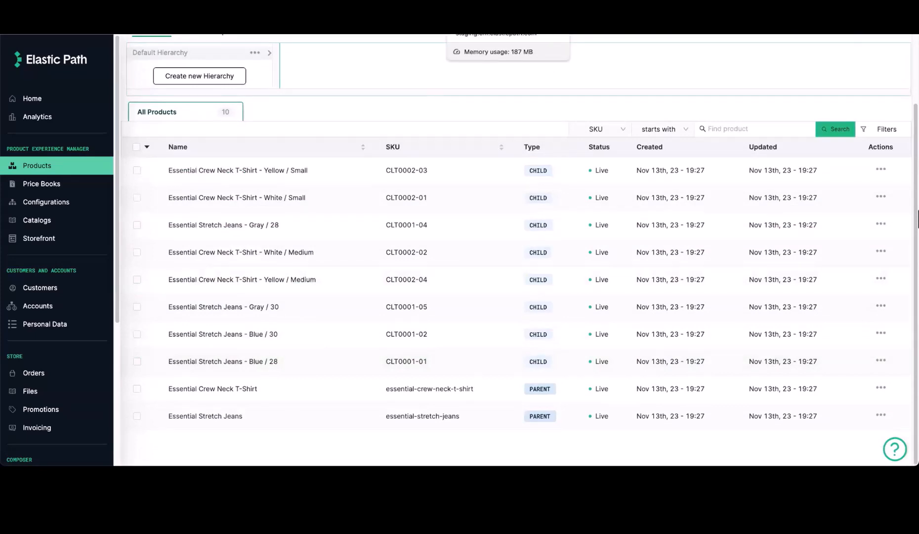
# Step: Check the Shopify integration's Executions history, then return to Products
pyautogui.click(494, 22)
pyautogui.scroll(3, 308, 195)
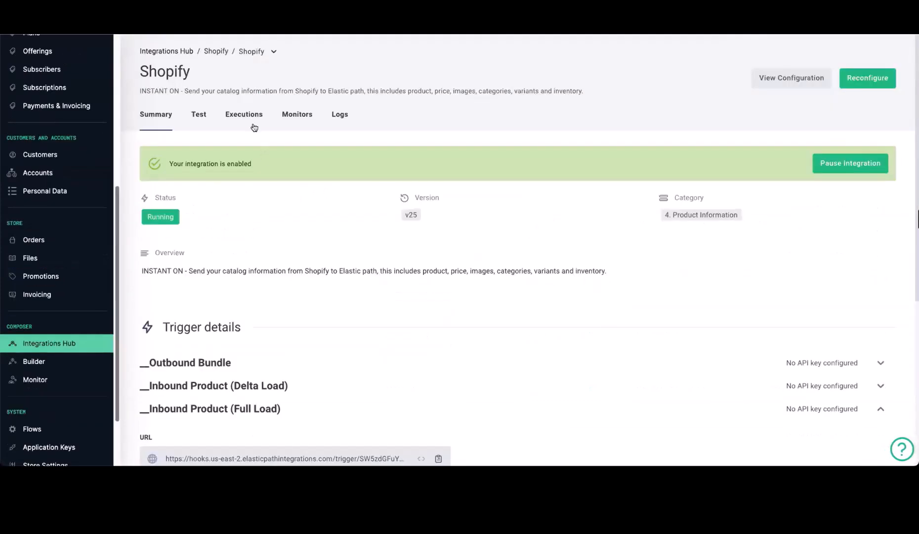
pyautogui.click(247, 118)
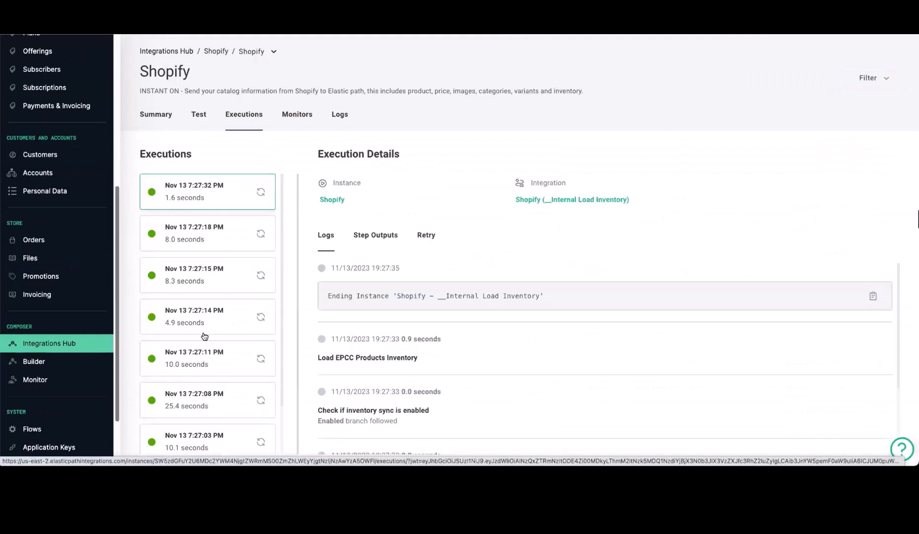
pyautogui.scroll(-1, 236, 313)
pyautogui.scroll(1, 239, 302)
pyautogui.click(593, 23)
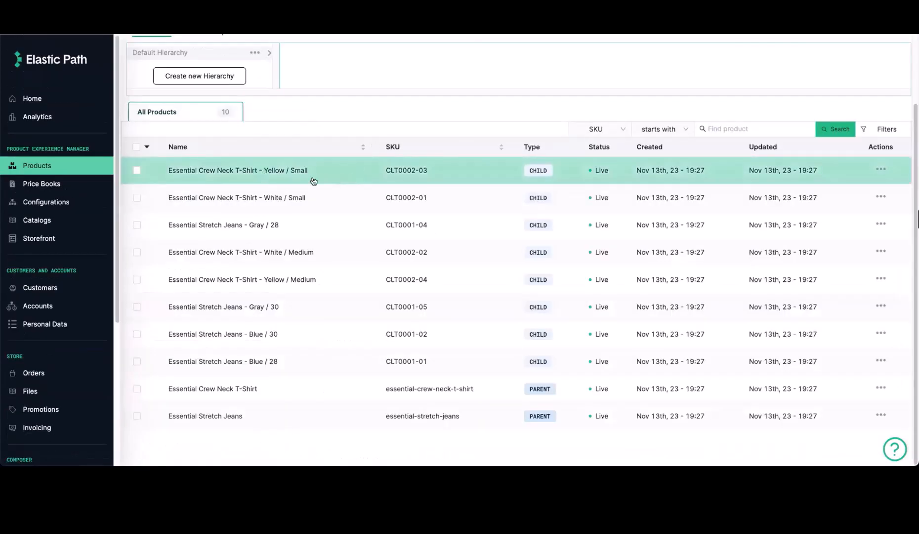
# Step: Open the Essential Crew Neck T-Shirt parent and view its Default Hierarchy nodes Clothing and T Shirt
pyautogui.click(331, 173)
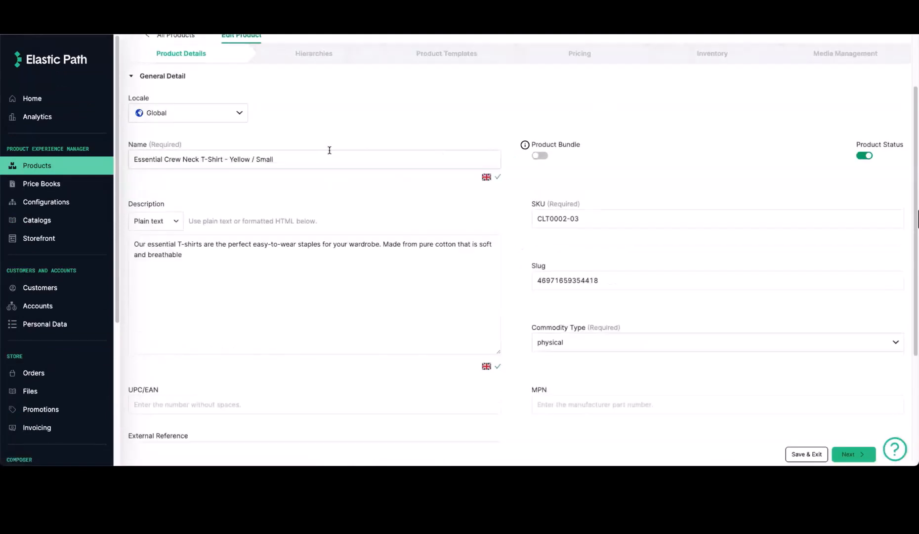
pyautogui.click(85, 167)
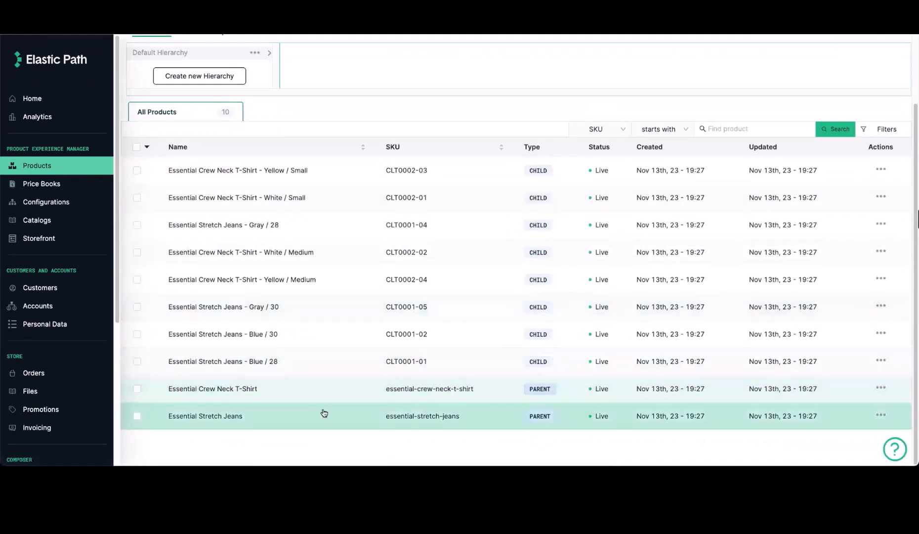
pyautogui.click(349, 391)
pyautogui.scroll(2, 315, 331)
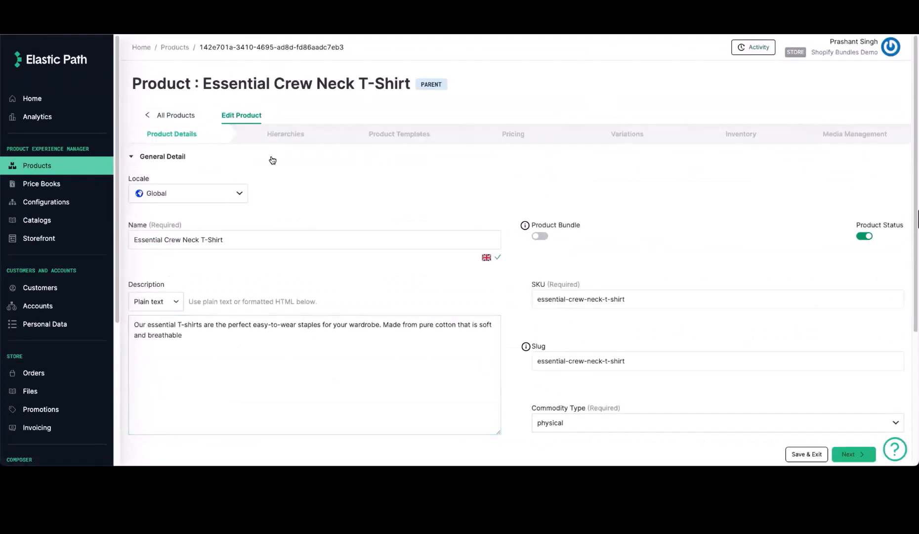
pyautogui.click(253, 240)
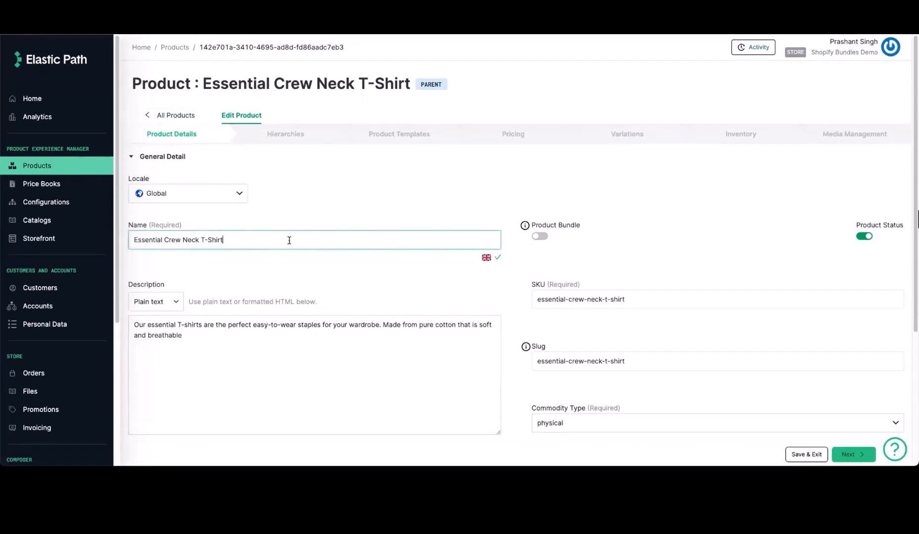
pyautogui.scroll(-2, 309, 350)
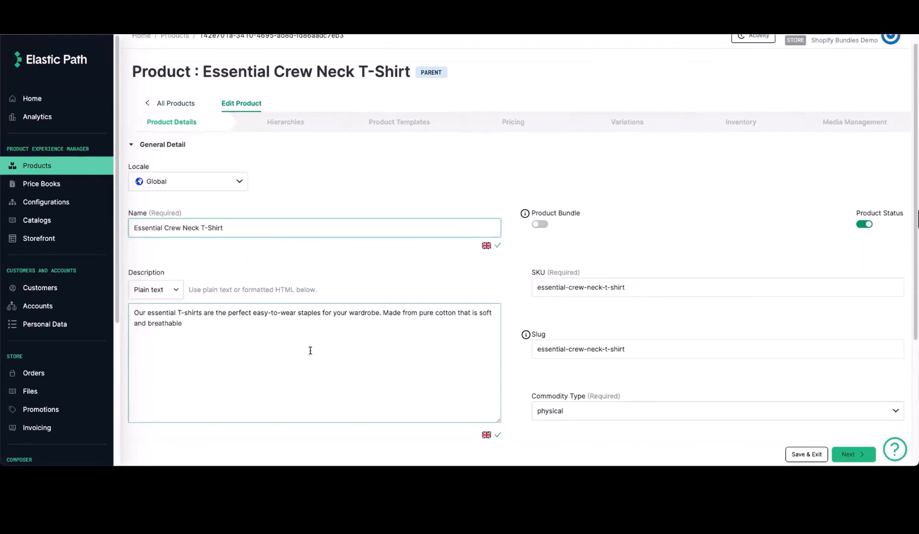
pyautogui.scroll(-2, 382, 321)
pyautogui.scroll(5, 406, 281)
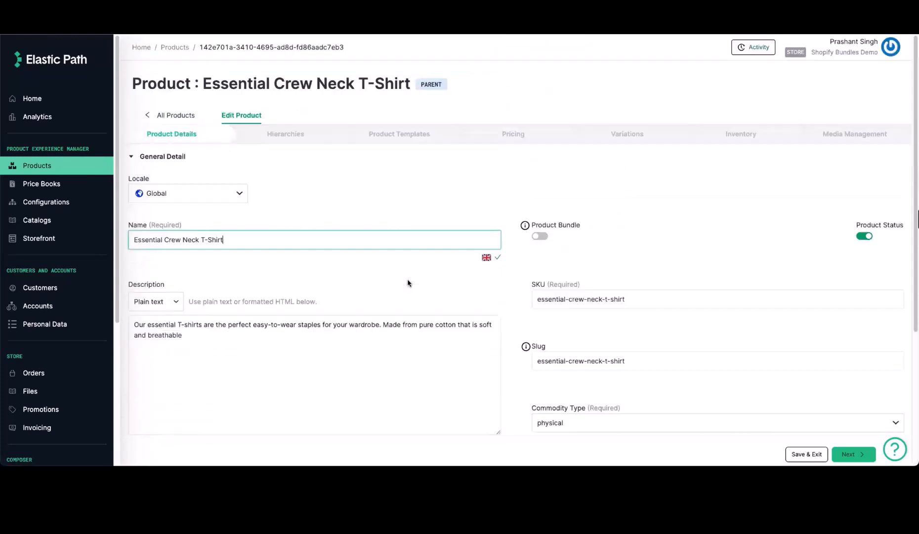
pyautogui.click(287, 134)
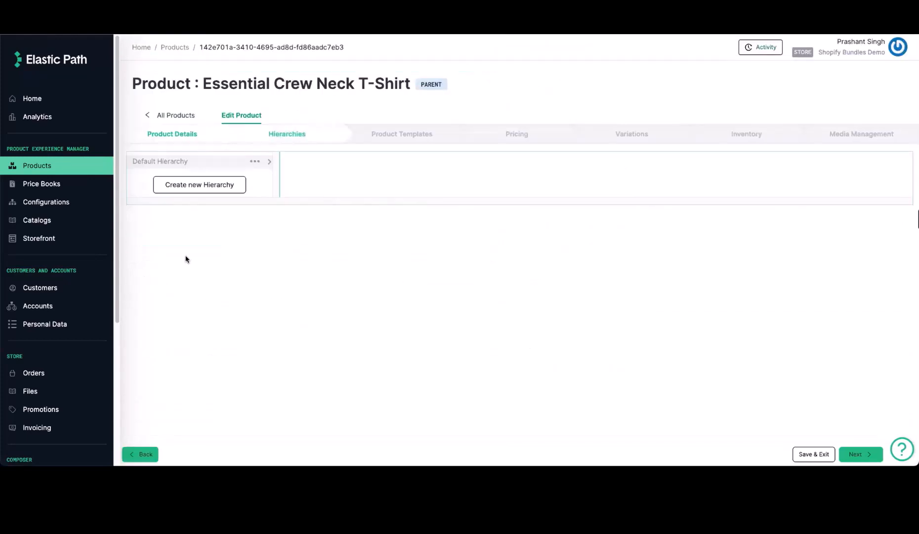
pyautogui.click(201, 161)
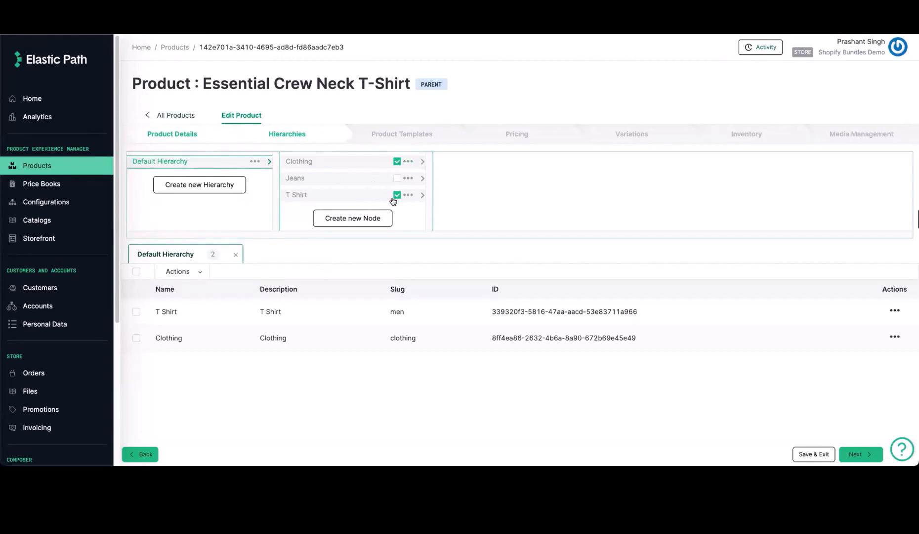
# Step: Inspect the T-shirt's Shopify product ID and its weight, height and width fields
pyautogui.click(403, 134)
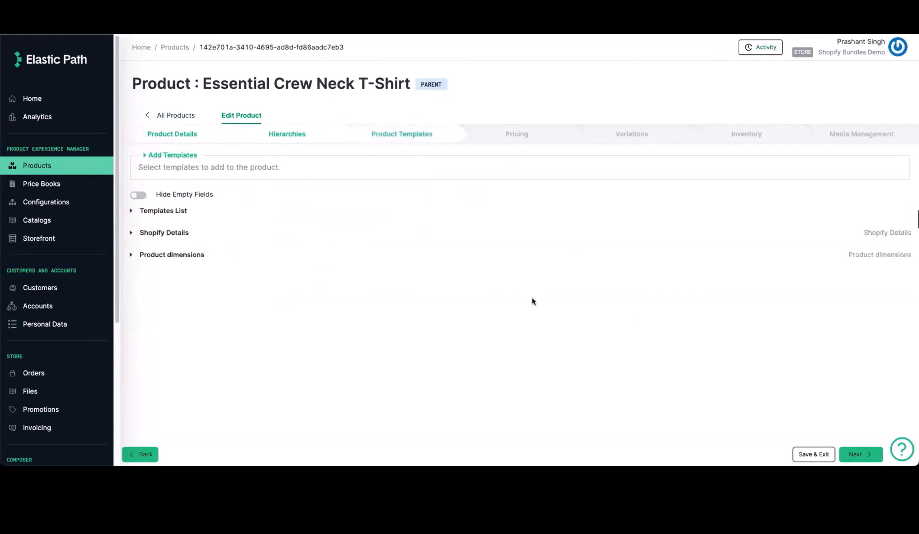
pyautogui.click(168, 234)
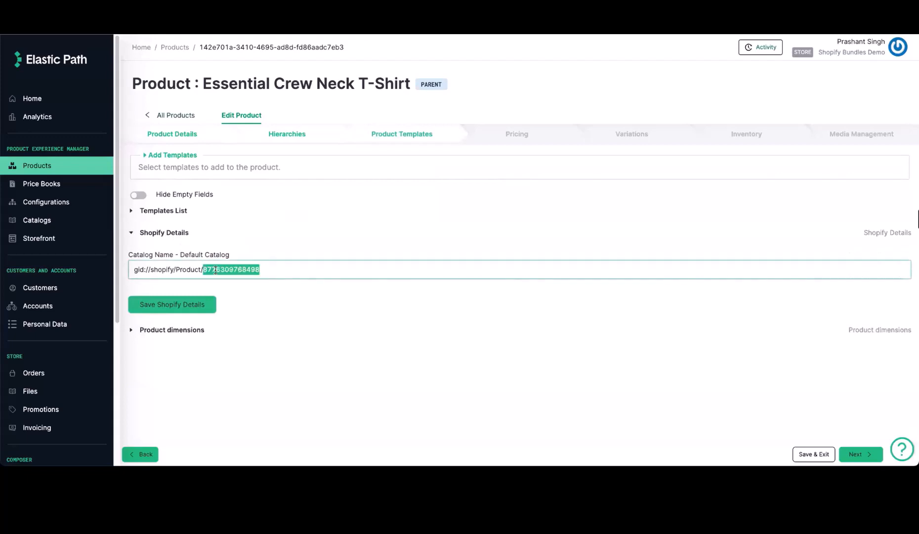
pyautogui.tripleClick(215, 270)
pyautogui.click(261, 270)
pyautogui.click(188, 330)
pyautogui.scroll(-2, 251, 359)
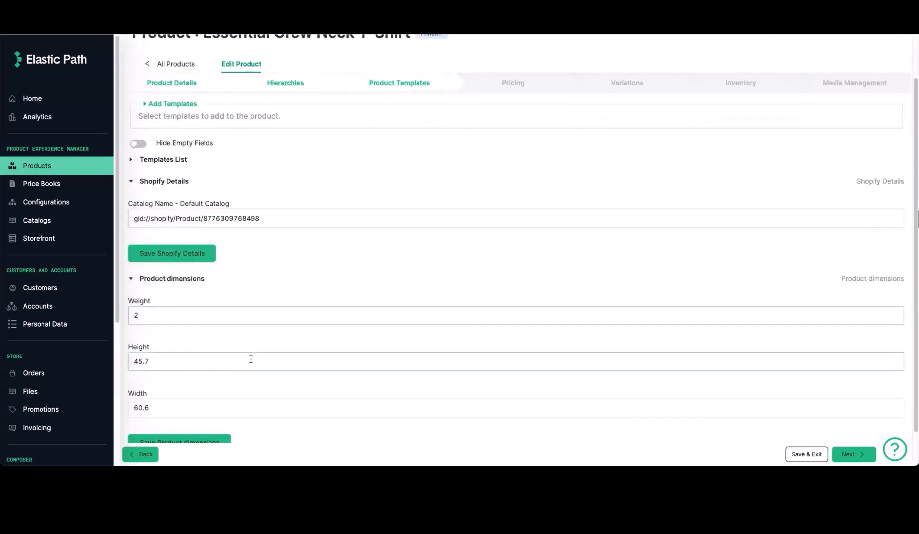
pyautogui.scroll(2, 380, 307)
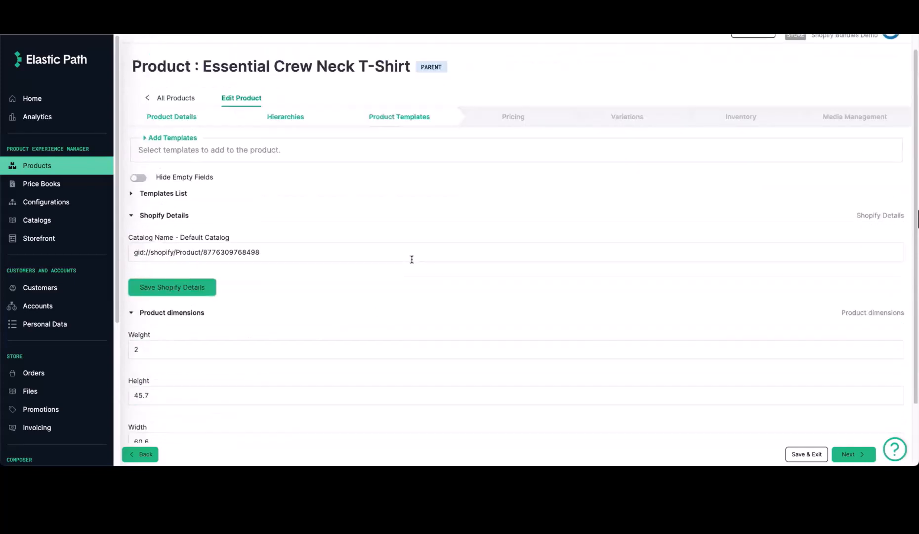
# Step: Review the T-shirt's pricing, variations, inventory and media, then go back to Products
pyautogui.click(514, 135)
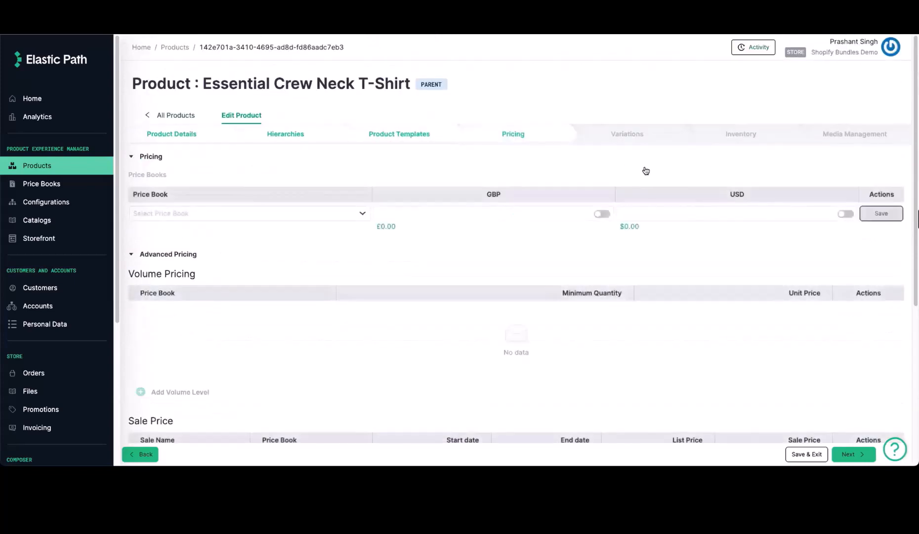
pyautogui.click(642, 135)
pyautogui.scroll(-3, 445, 318)
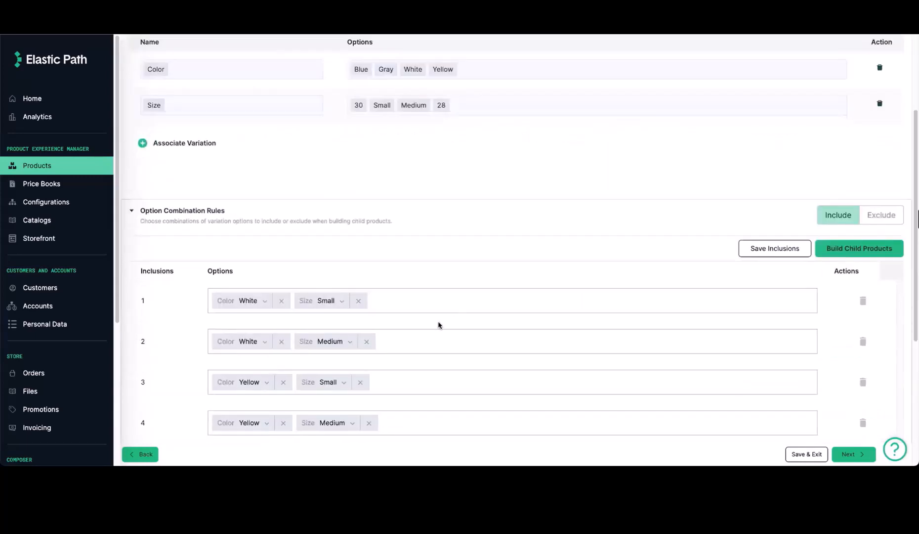
pyautogui.scroll(-5, 439, 325)
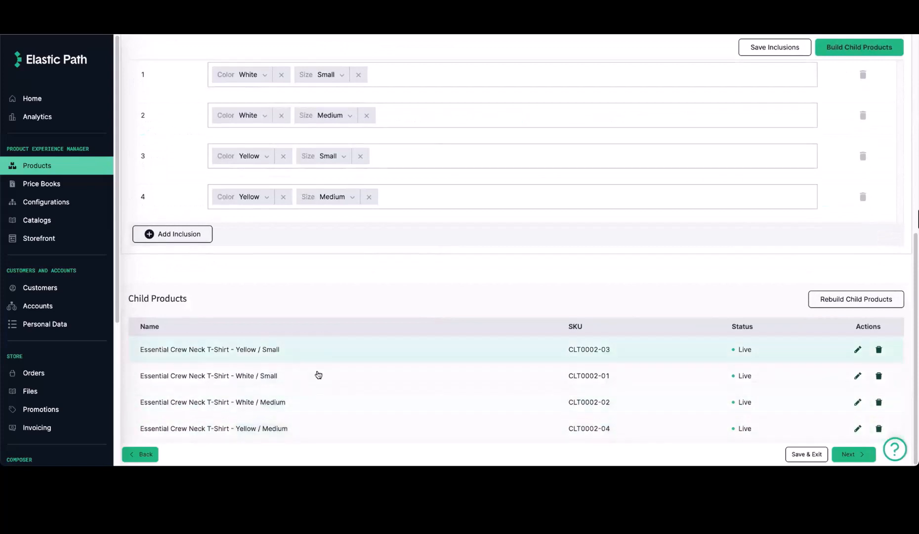
pyautogui.scroll(10, 601, 238)
pyautogui.click(747, 138)
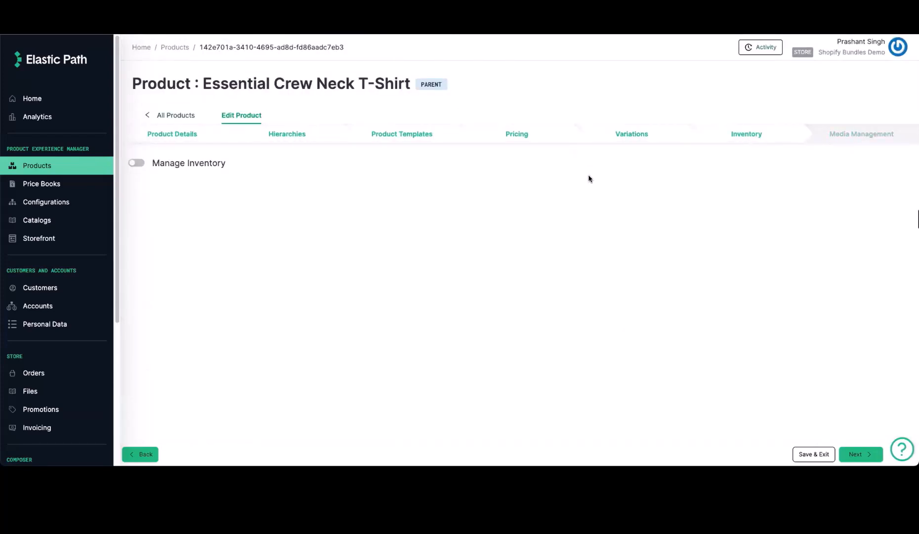
pyautogui.click(840, 135)
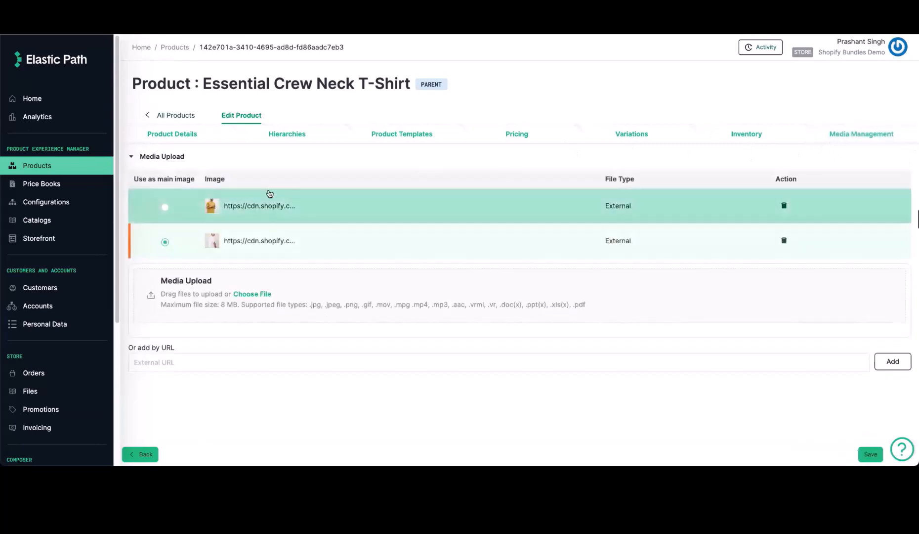
pyautogui.click(37, 166)
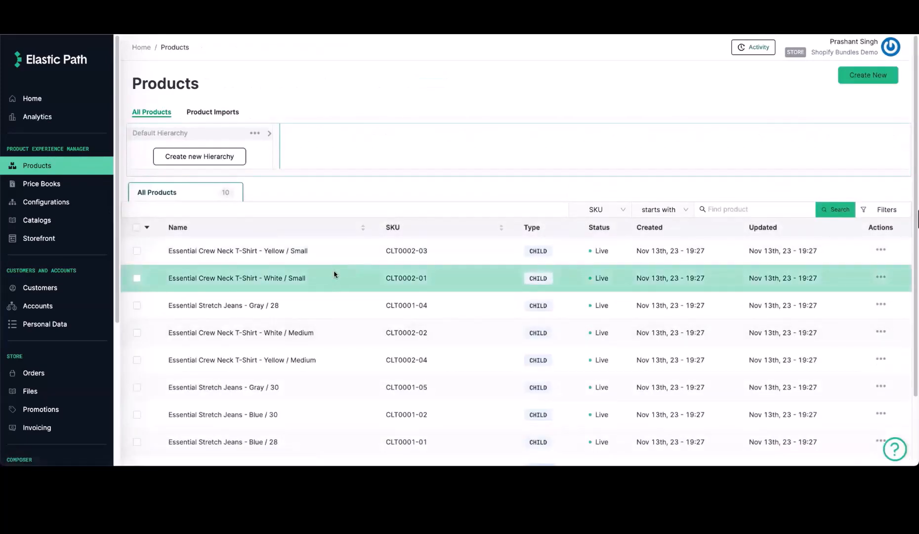
# Step: Inspect the White / Small variant's reviews, Shopify variant ID, £8.50 price and 86 in stock
pyautogui.click(334, 274)
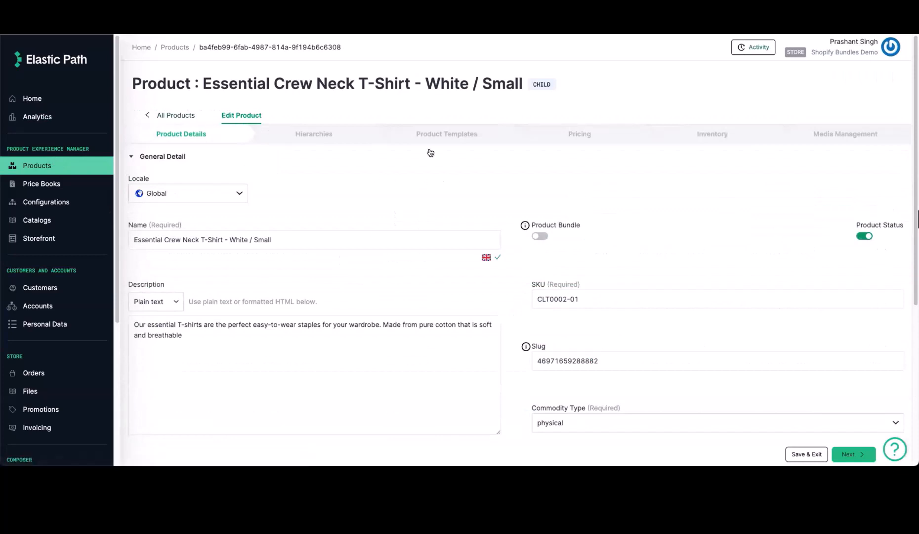
pyautogui.click(450, 136)
pyautogui.click(180, 259)
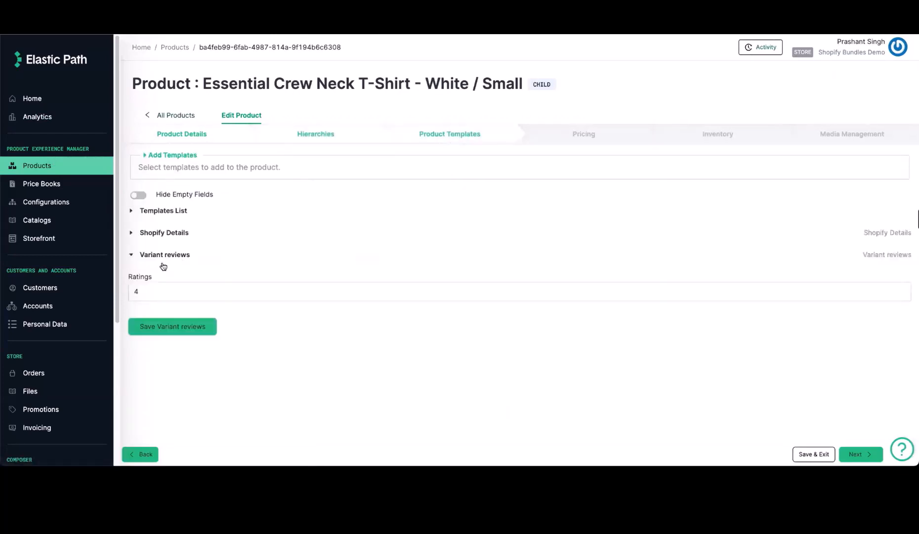
pyautogui.click(162, 290)
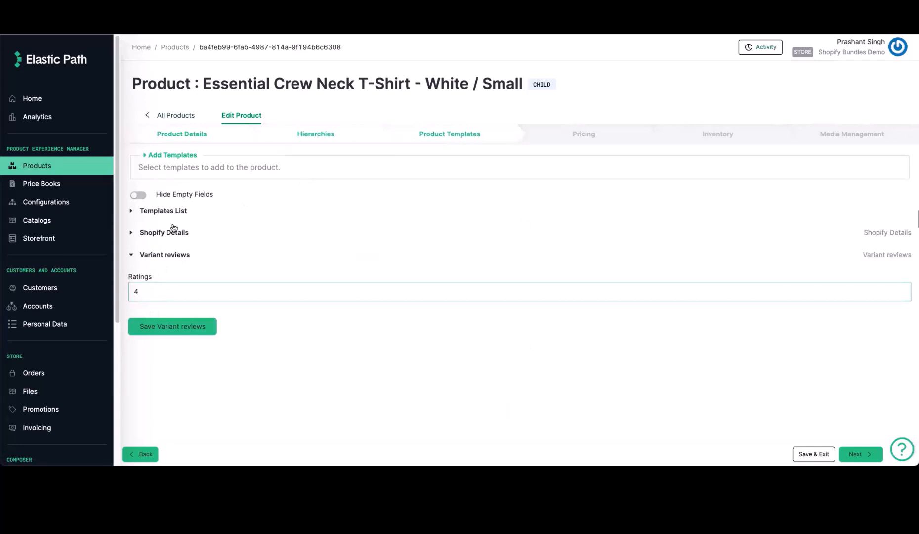
pyautogui.click(173, 231)
pyautogui.tripleClick(198, 269)
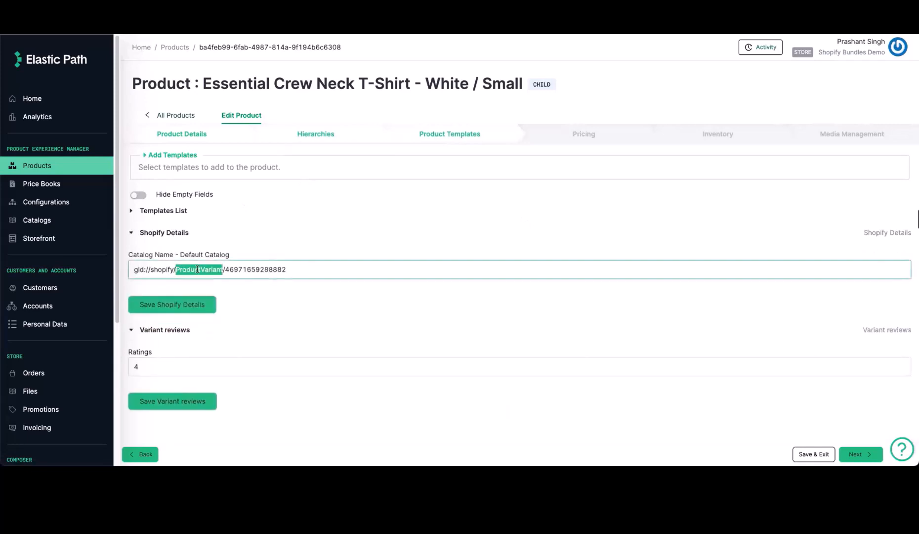
pyautogui.click(260, 270)
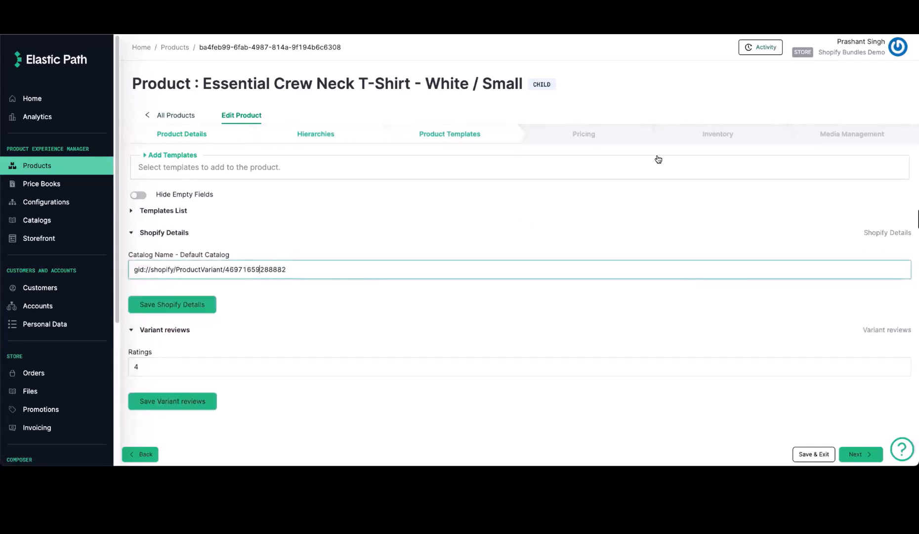
pyautogui.click(583, 134)
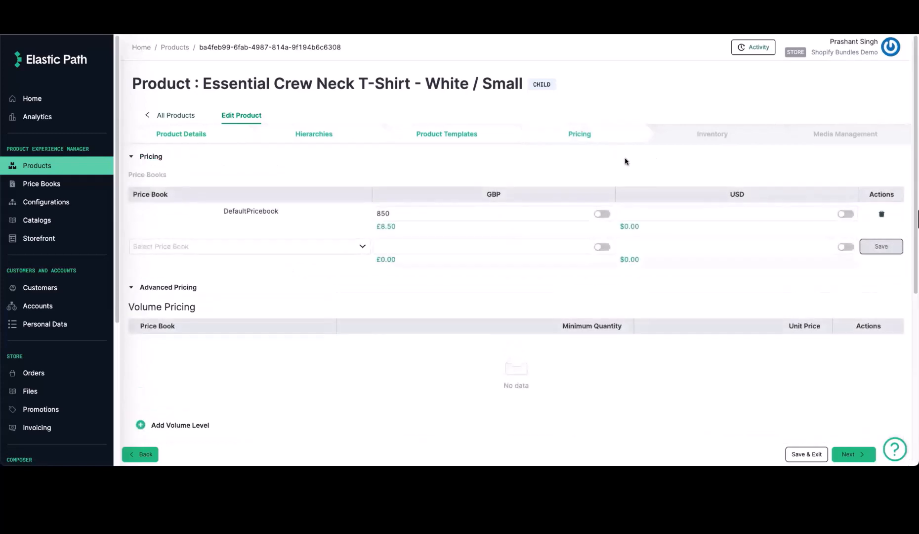
pyautogui.click(720, 135)
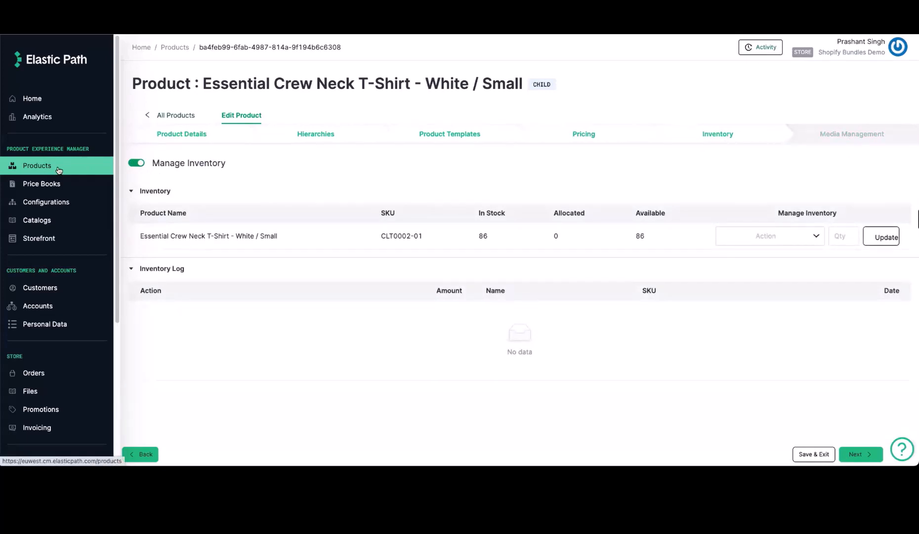
# Step: Publish the Default Catalog from the Catalogs list and confirm
pyautogui.click(37, 220)
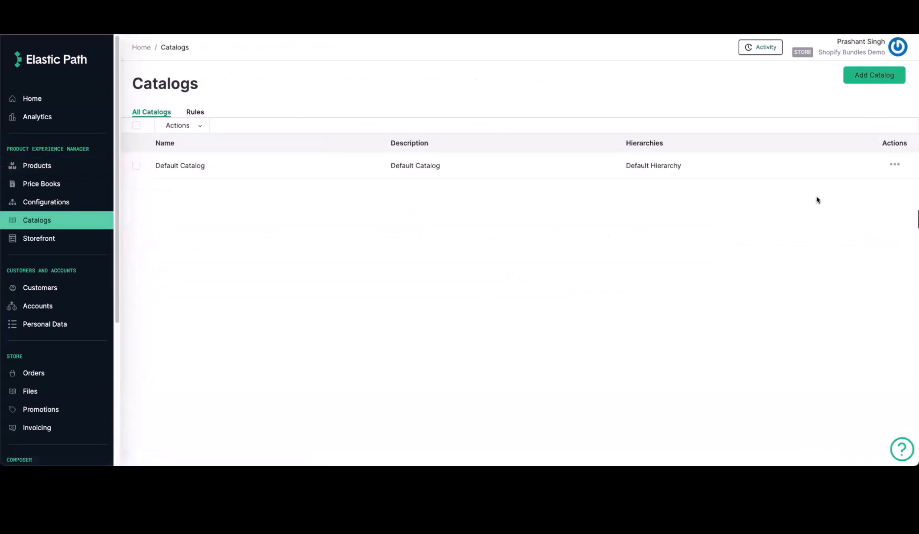
pyautogui.click(895, 165)
pyautogui.click(869, 181)
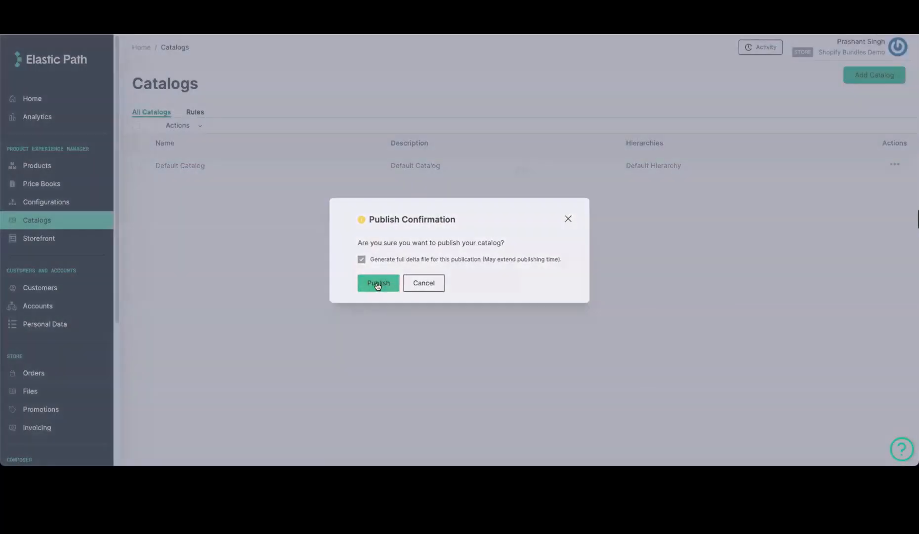
pyautogui.click(378, 284)
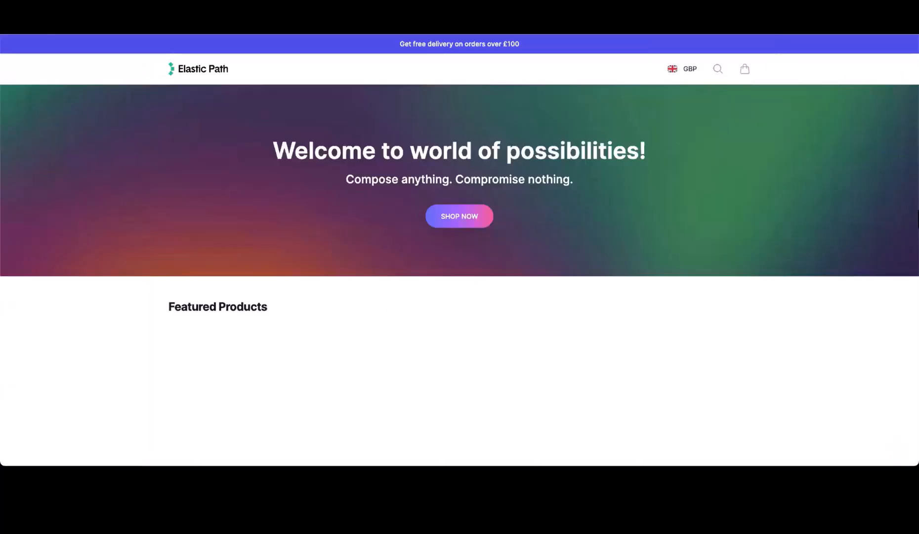
# Step: Open the Essential Crew Neck T-Shirt, select White in Small (£8.50), then Medium
pyautogui.scroll(-2, 114, 306)
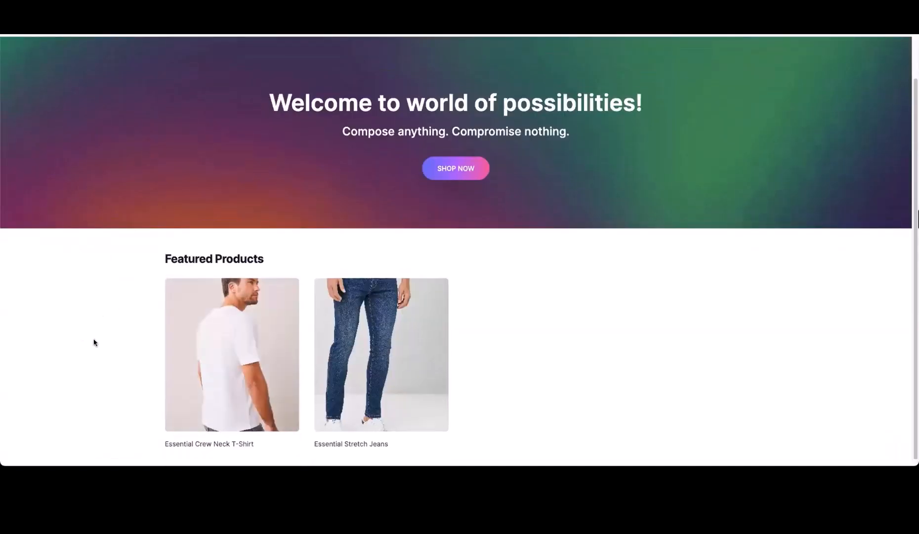
pyautogui.click(211, 352)
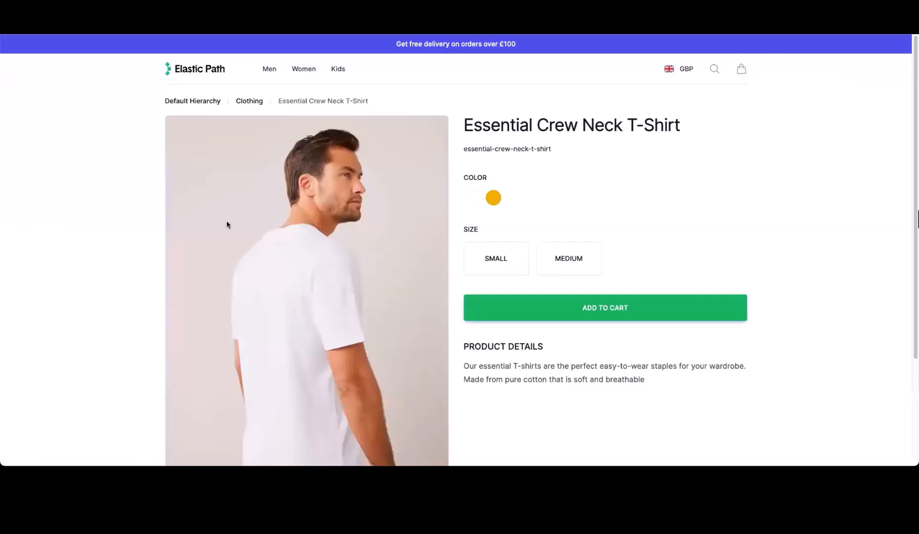
pyautogui.click(473, 199)
pyautogui.click(509, 264)
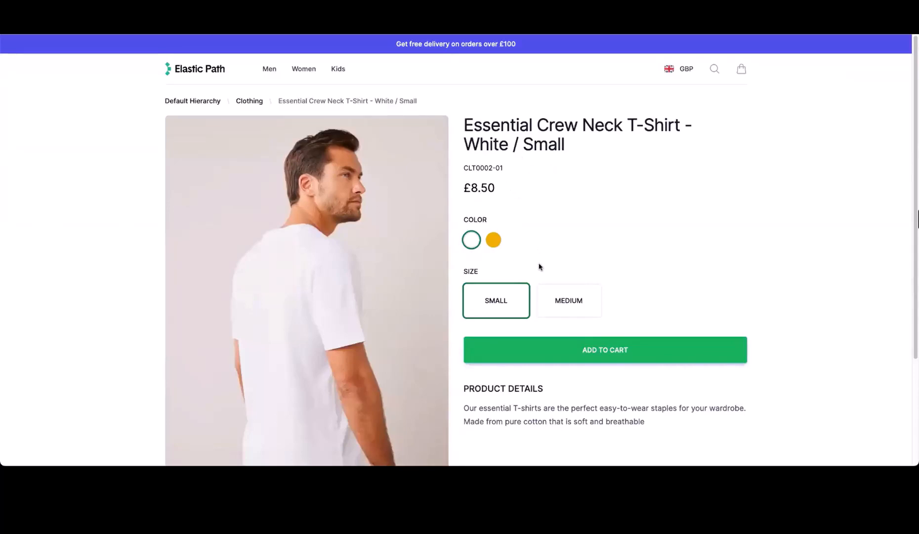
pyautogui.click(570, 300)
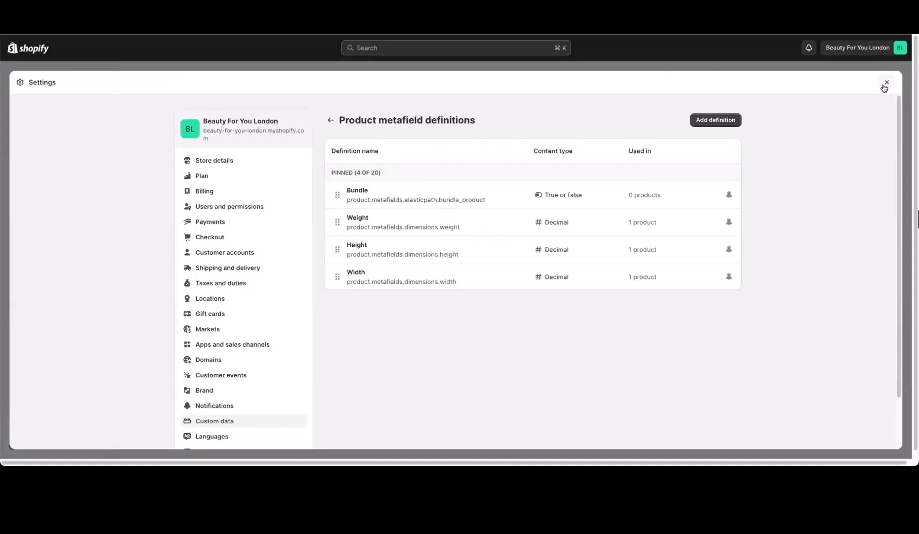
# Step: Open the Essential Crew Neck T-Shirt's variants in Shopify Products, White / Small showing 86 available
pyautogui.click(883, 88)
pyautogui.click(53, 105)
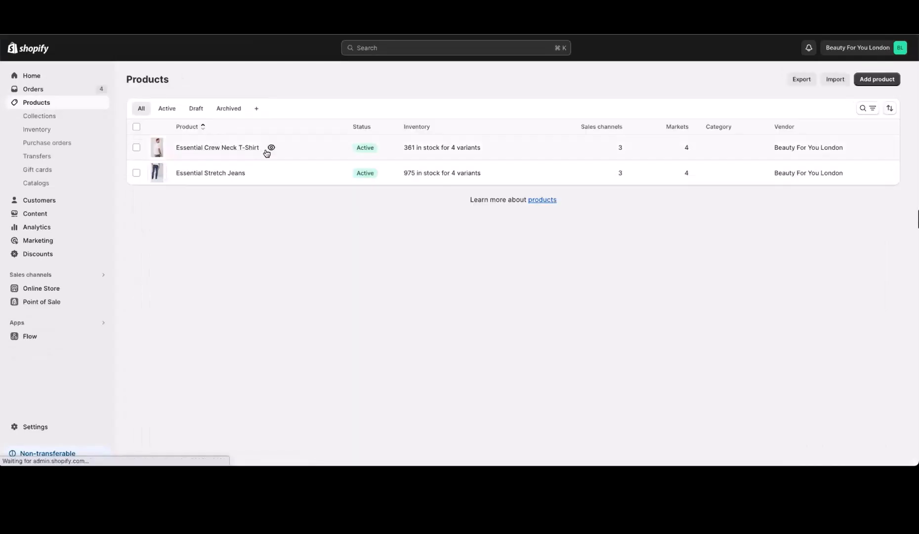
pyautogui.click(266, 153)
pyautogui.scroll(-10, 273, 312)
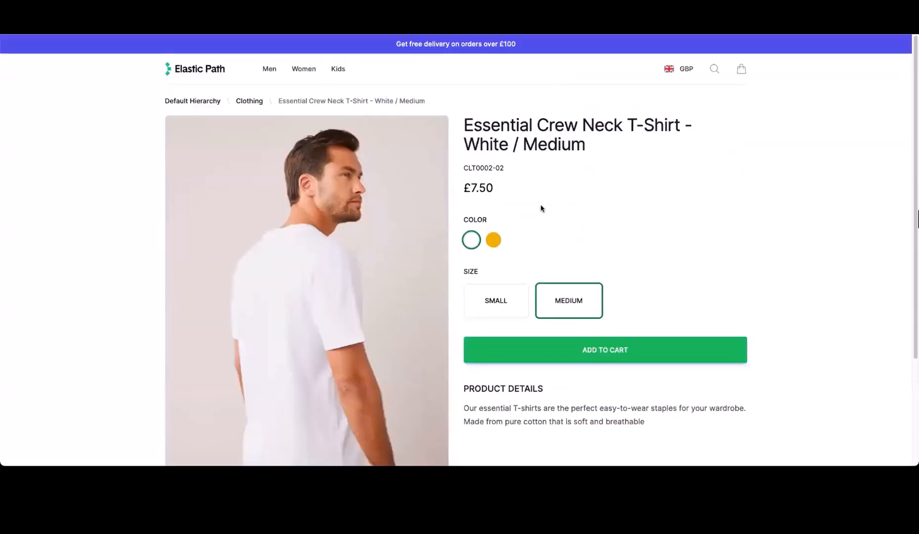
# Step: Add the White / Medium Essential Crew Neck T-Shirt to the cart at £7.50, then close the cart drawer
pyautogui.click(606, 353)
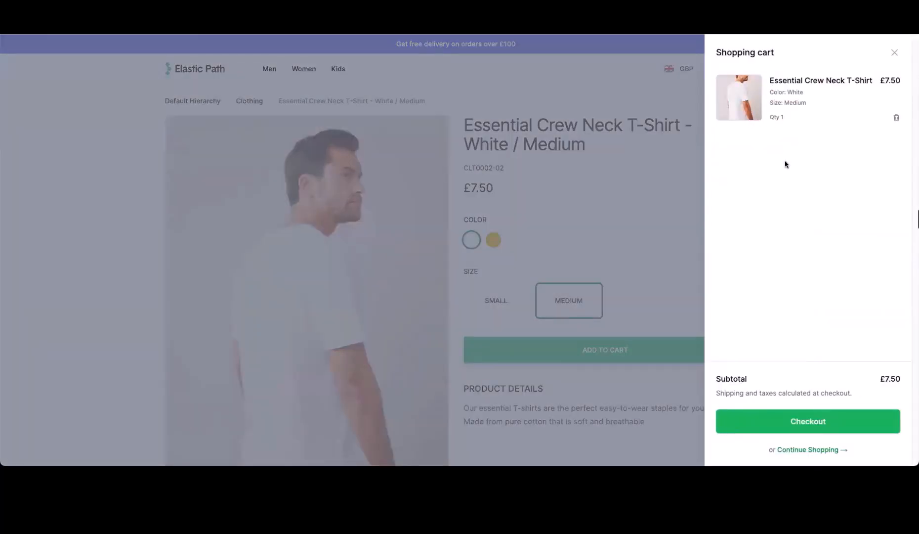
pyautogui.click(516, 152)
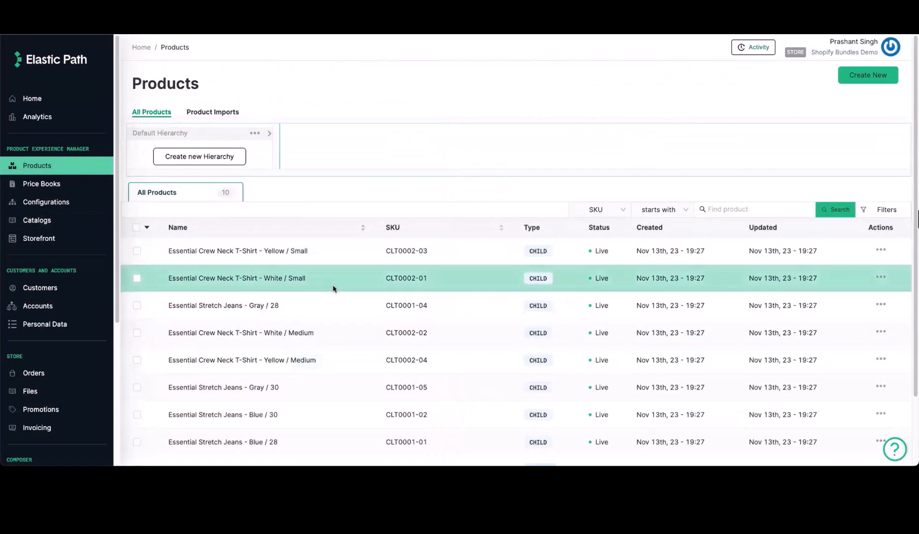
# Step: Start a sale price named 'Flash Sale' in DefaultPricebook for the White / Small T-shirt
pyautogui.click(333, 289)
pyautogui.click(579, 134)
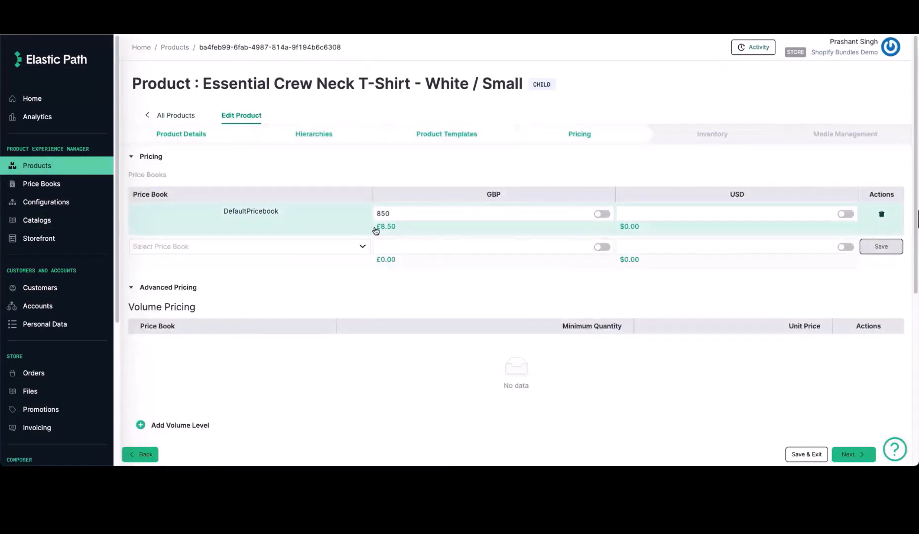
pyautogui.scroll(-5, 341, 286)
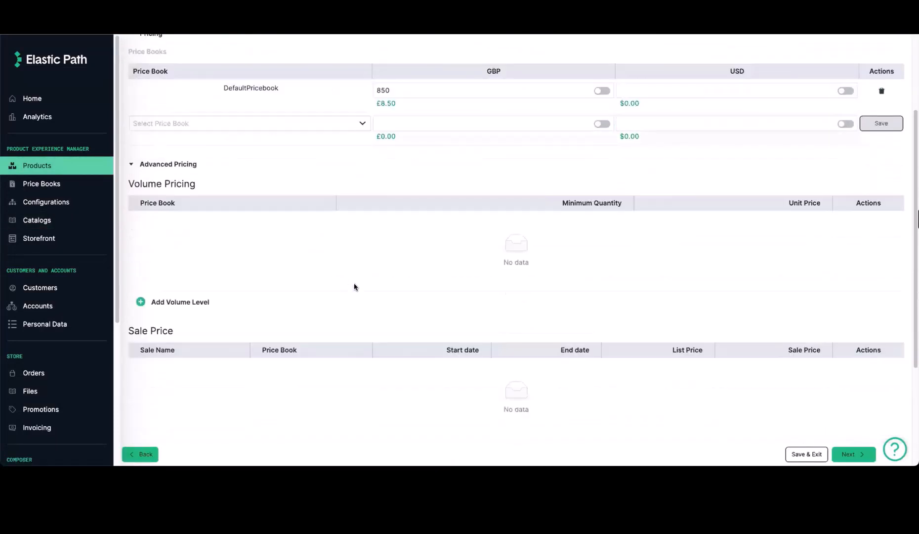
pyautogui.click(183, 301)
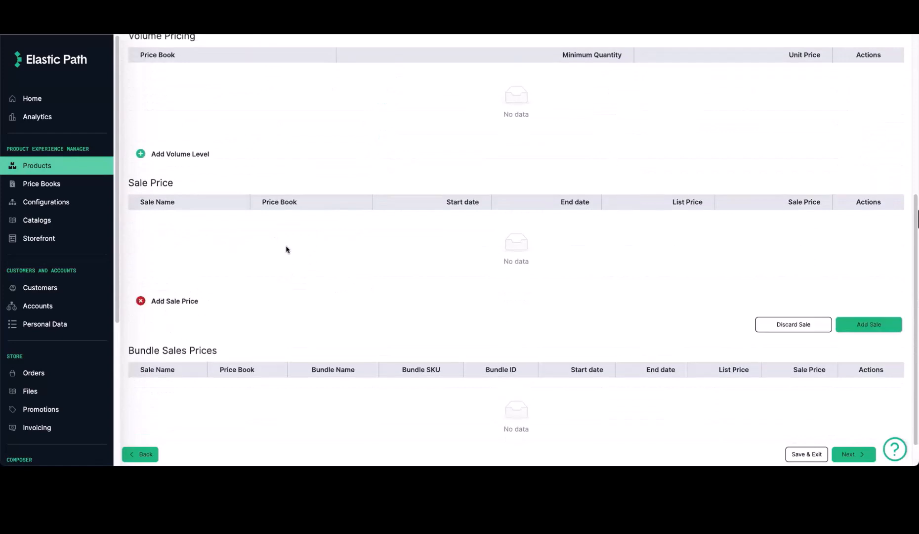
pyautogui.scroll(-1, 349, 237)
pyautogui.click(229, 267)
pyautogui.click(168, 289)
pyautogui.click(562, 267)
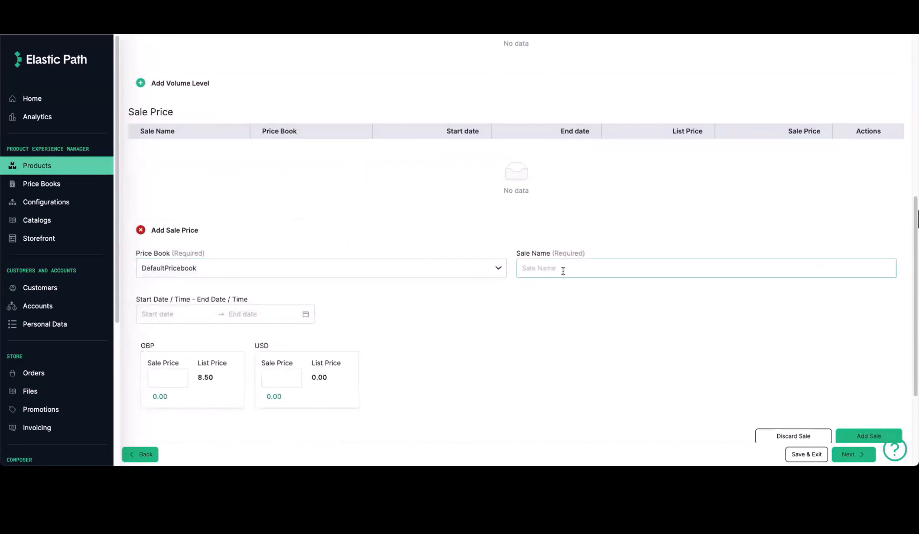
pyautogui.write('Flash Sale')
pyautogui.click(531, 359)
# Step: Save the £6.00 Flash Sale price without dates and save the product
pyautogui.scroll(-1, 531, 359)
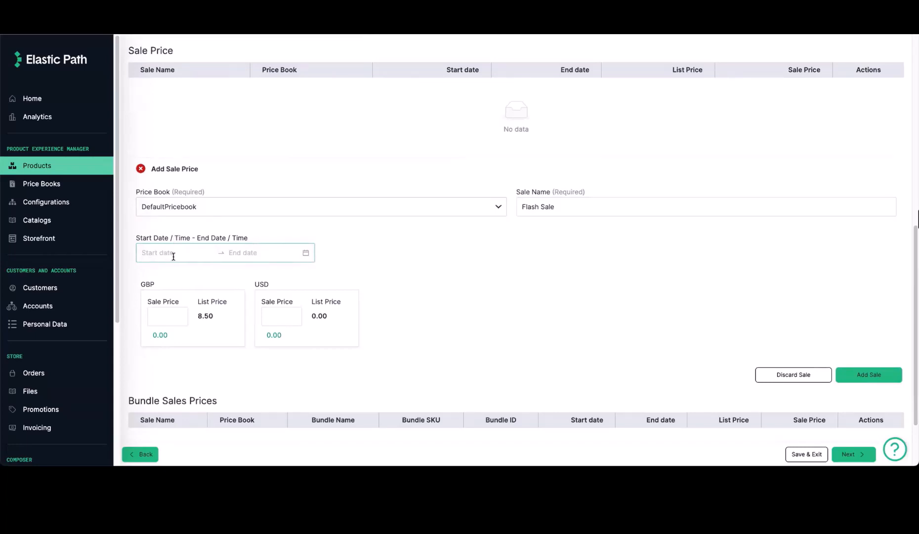
pyautogui.click(174, 254)
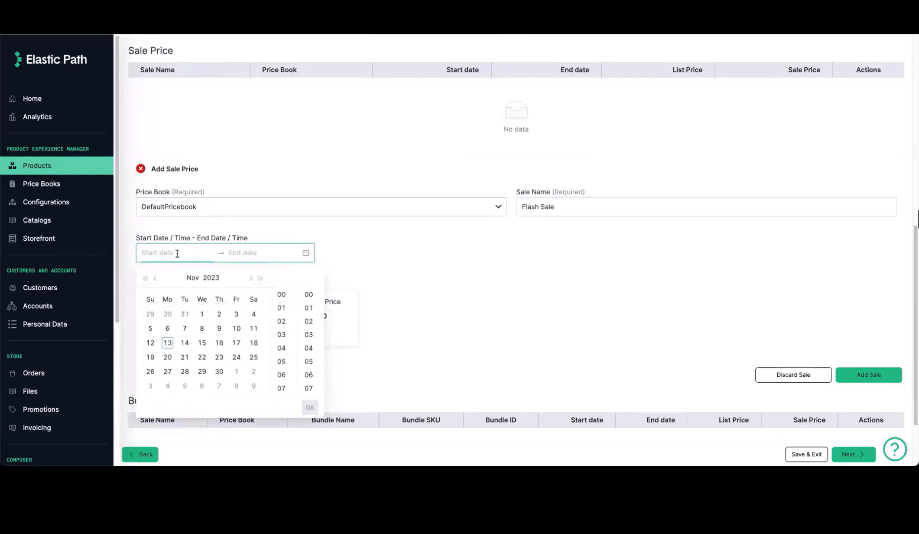
pyautogui.click(365, 252)
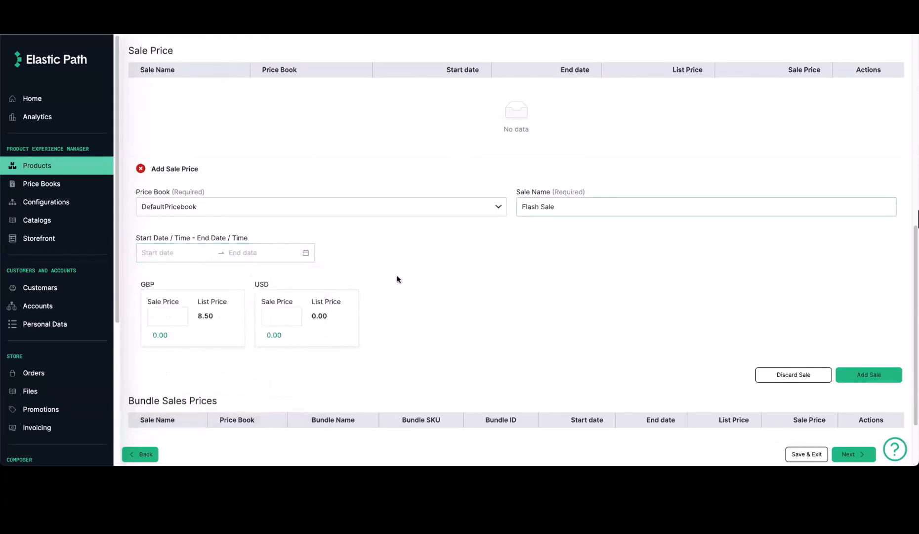
pyautogui.click(884, 374)
pyautogui.click(807, 453)
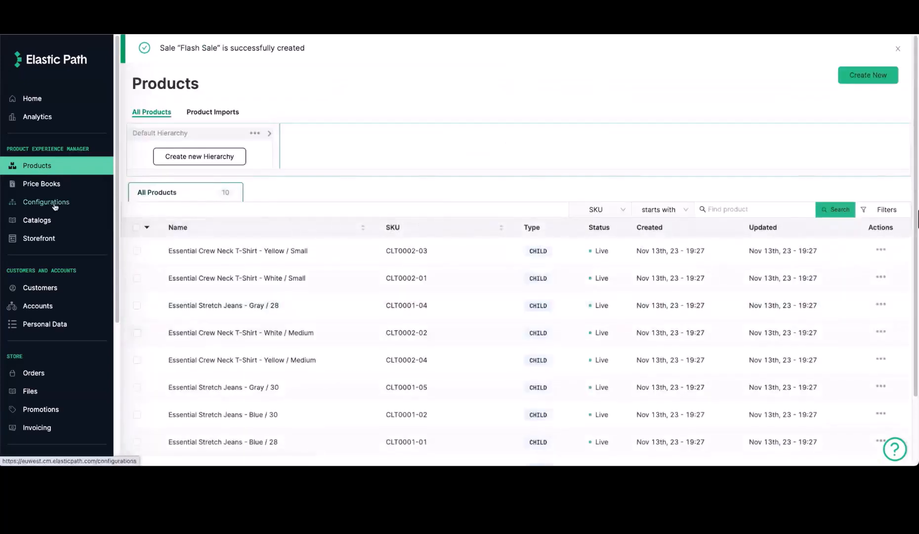
# Step: Republish the Default Catalog
pyautogui.click(37, 220)
pyautogui.click(895, 165)
pyautogui.click(873, 181)
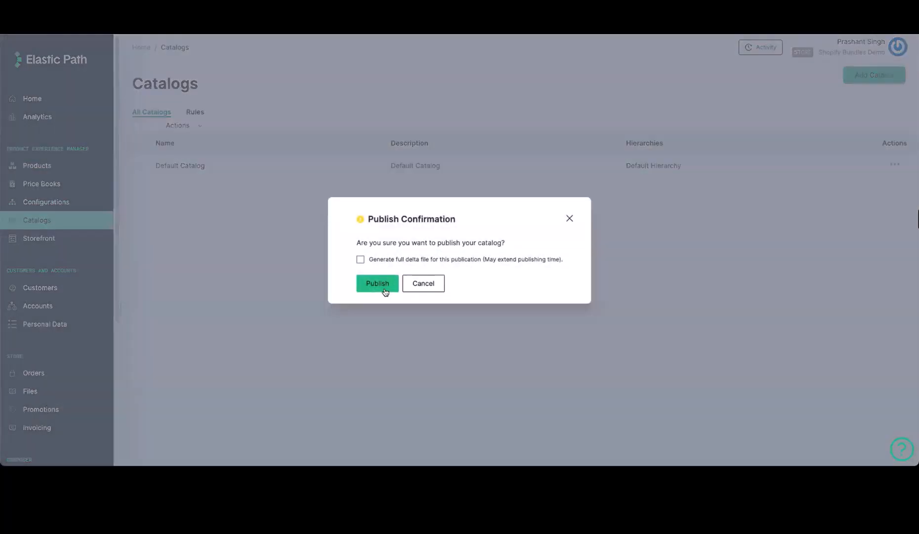
pyautogui.click(379, 285)
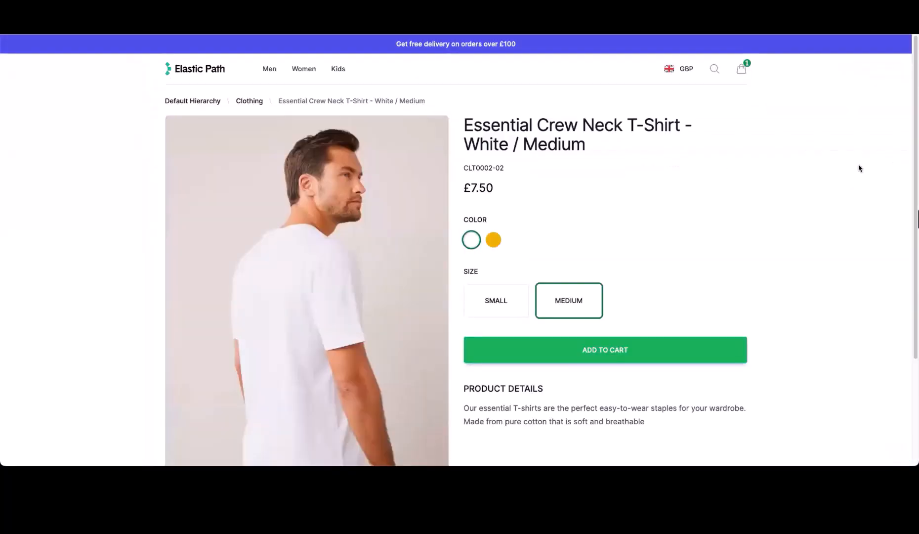
# Step: Add the Small T-shirt at £6.00 to the cart and confirm the £13.50 subtotal
pyautogui.click(496, 300)
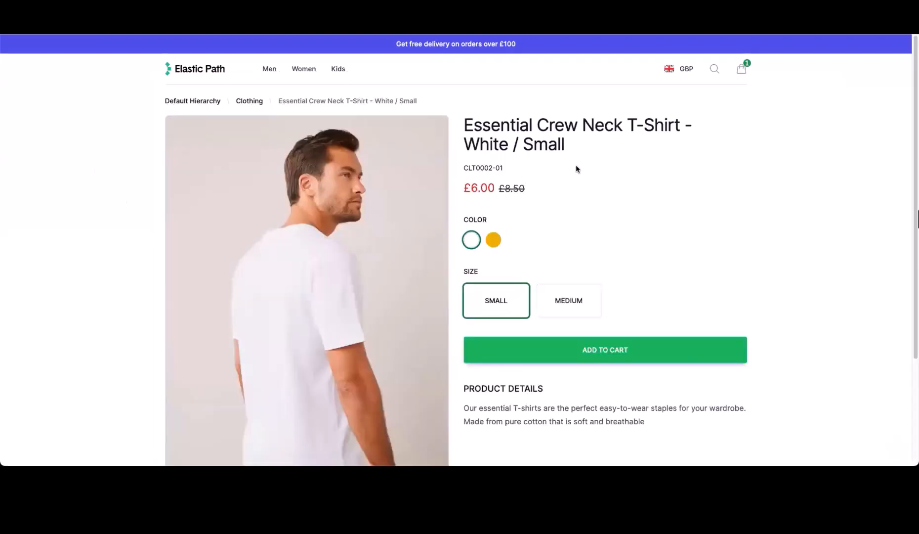
pyautogui.click(634, 353)
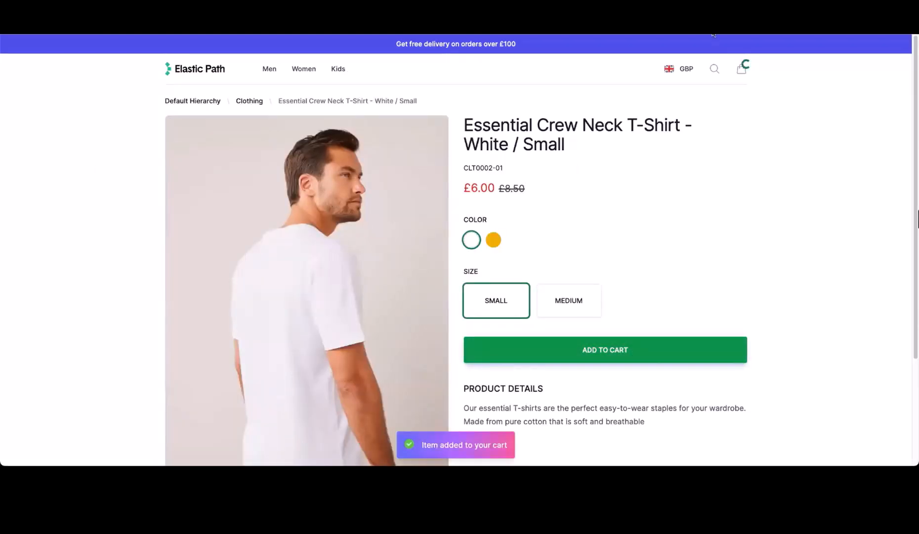
pyautogui.click(742, 68)
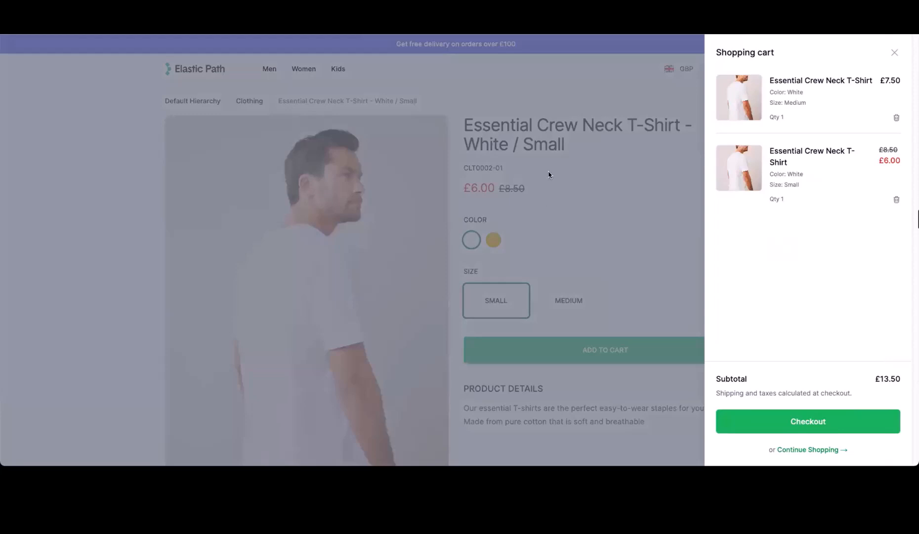
pyautogui.click(486, 60)
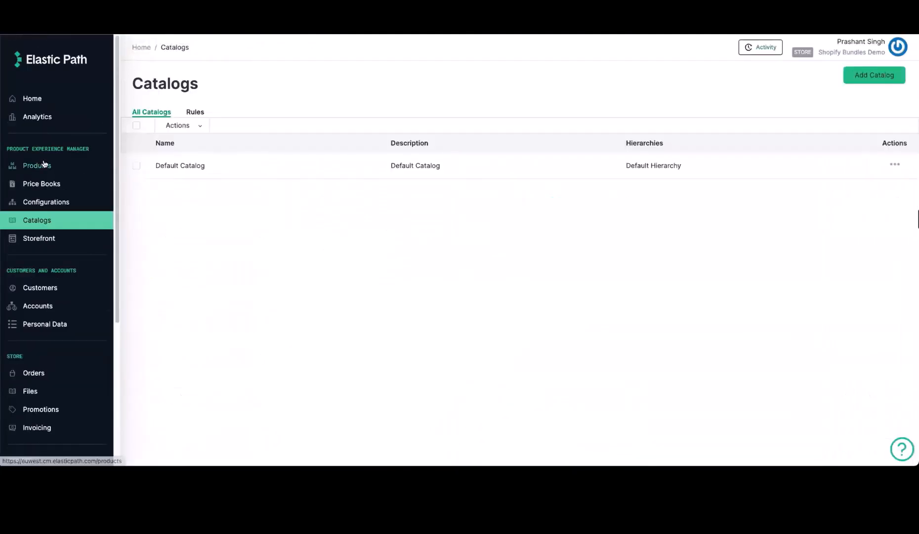
pyautogui.click(44, 164)
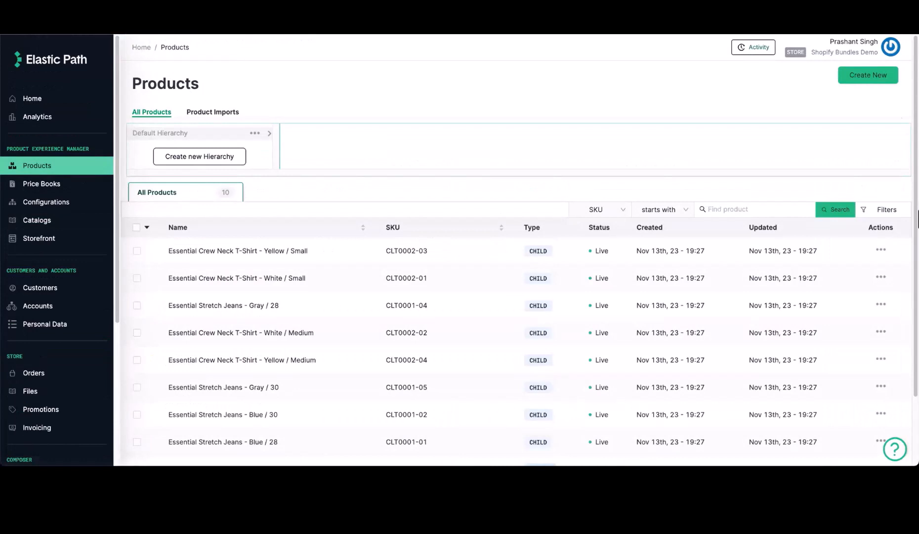
# Step: Create a new product named 'White TShirt and Jeans Bundle' with the same text as its description
pyautogui.click(865, 77)
pyautogui.click(248, 239)
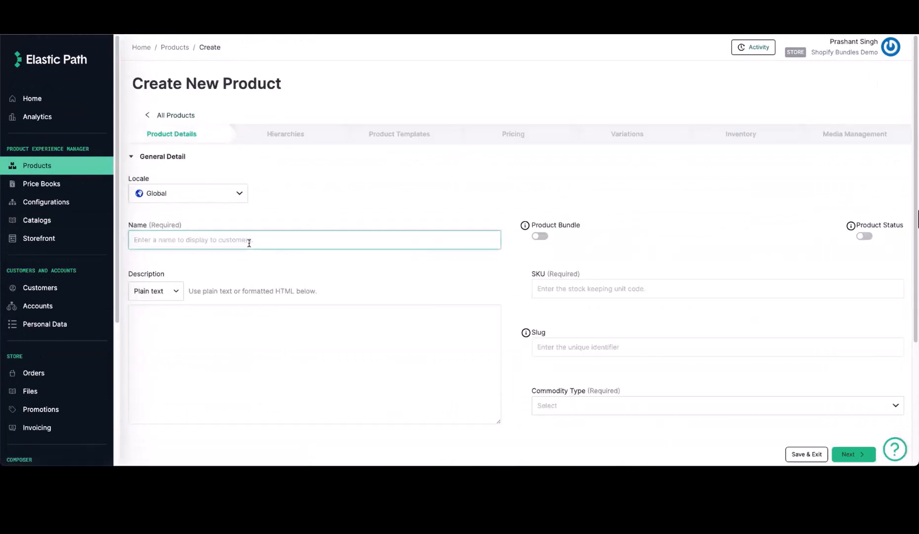
pyautogui.write('White TShirt and Jeans Bundle')
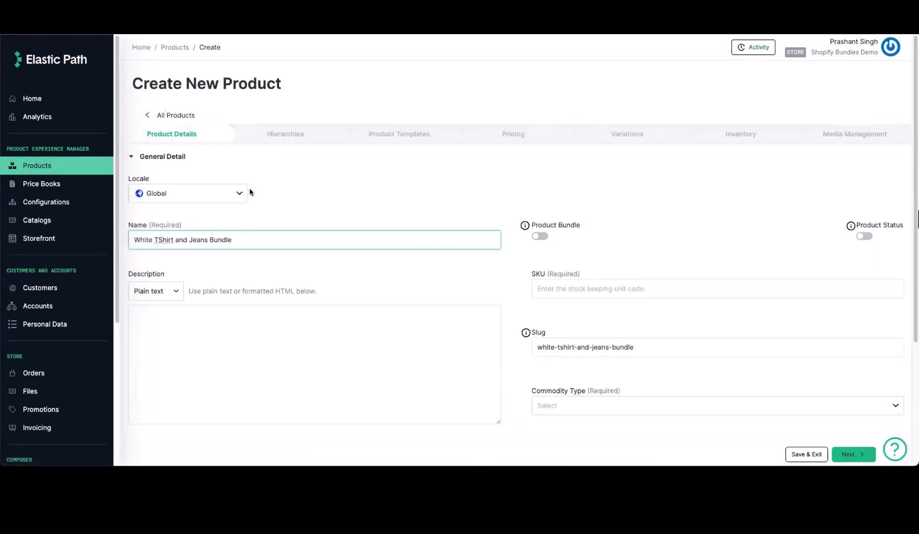
pyautogui.click(352, 361)
pyautogui.write('White TShirt and Jeans Bundle')
# Step: Make the product a live bundle with SKU BUNDLE1 and begin adding a component
pyautogui.click(864, 236)
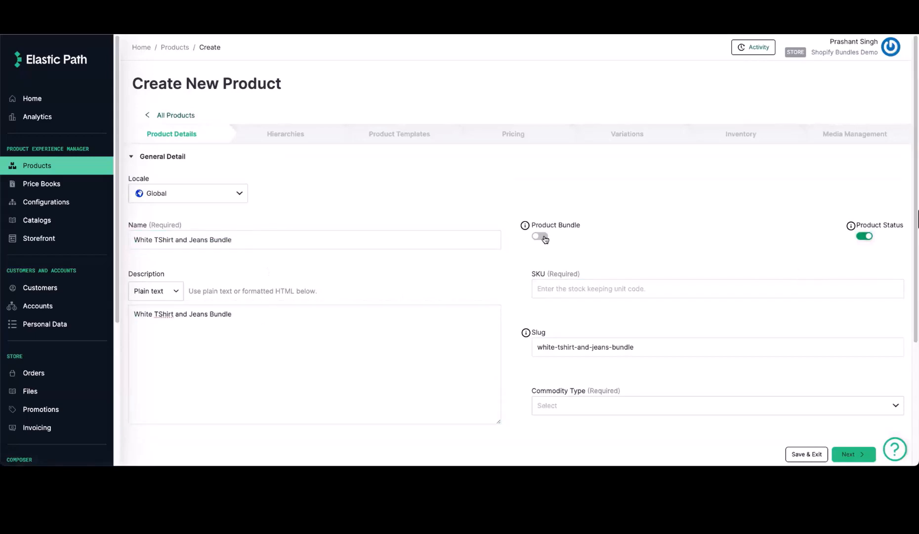
pyautogui.click(540, 236)
pyautogui.scroll(-1, 607, 270)
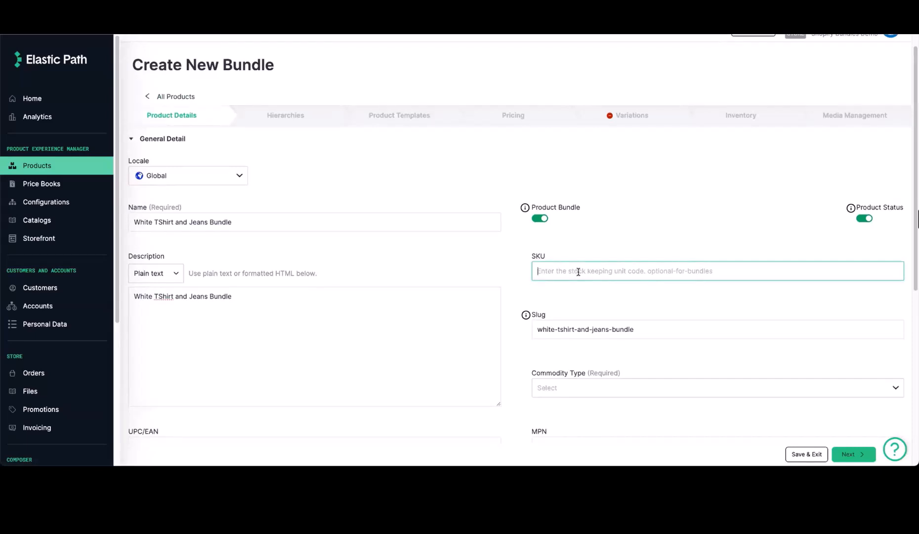
pyautogui.write('BUNDLE1')
pyautogui.scroll(-6, 406, 300)
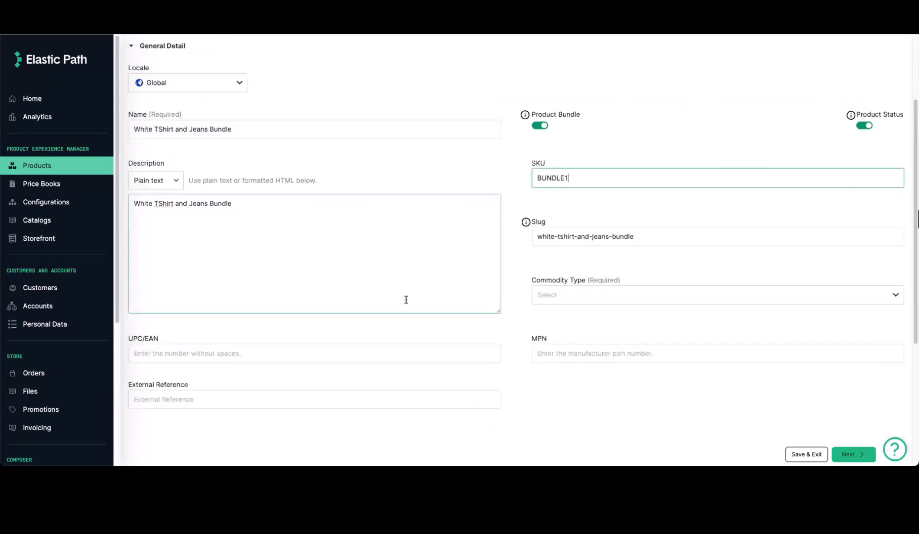
pyautogui.click(191, 399)
# Step: Add a 'T Shirt' component with key tshirt and quantity 1
pyautogui.scroll(-5, 297, 352)
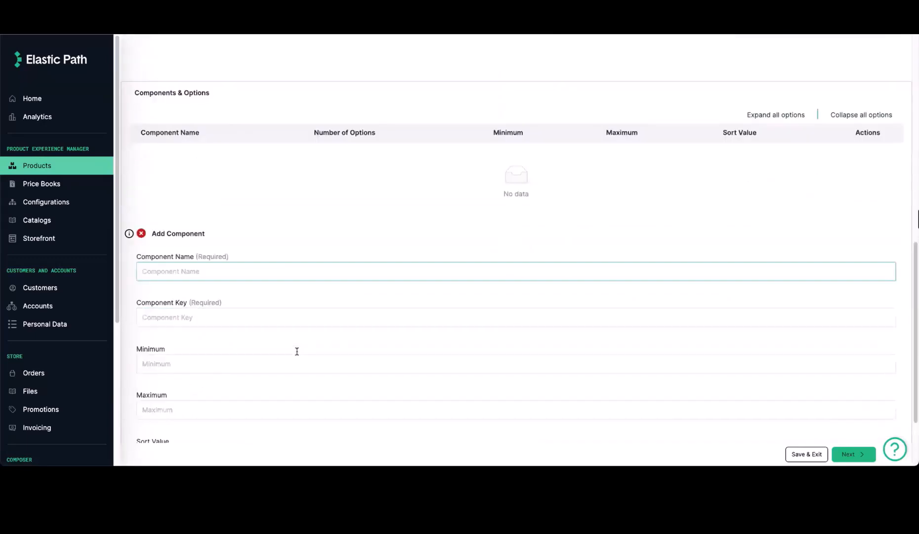
pyautogui.click(203, 271)
pyautogui.write('T Shirt')
pyautogui.press('Tab')
pyautogui.write('tshirt')
pyautogui.press('Tab')
pyautogui.write('1')
pyautogui.press('Tab')
pyautogui.write('1')
pyautogui.press('Tab')
pyautogui.scroll(-2, 257, 367)
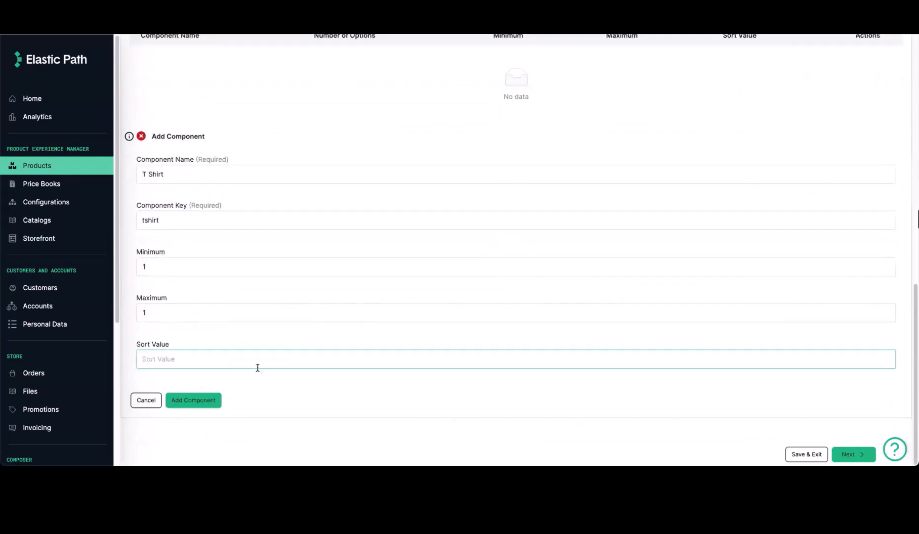
pyautogui.click(218, 398)
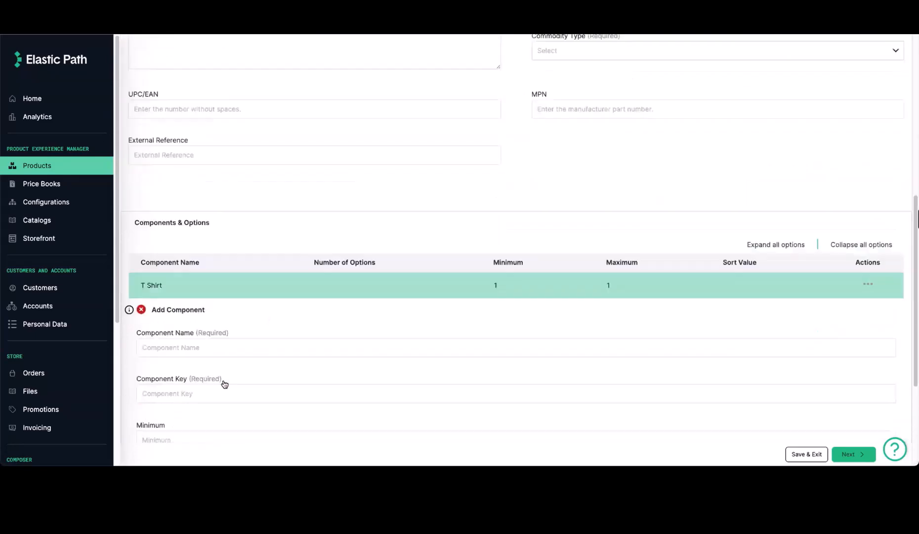
# Step: Add a 'Jeans' component with key jeans and quantity 1
pyautogui.scroll(-1, 224, 383)
pyautogui.click(265, 286)
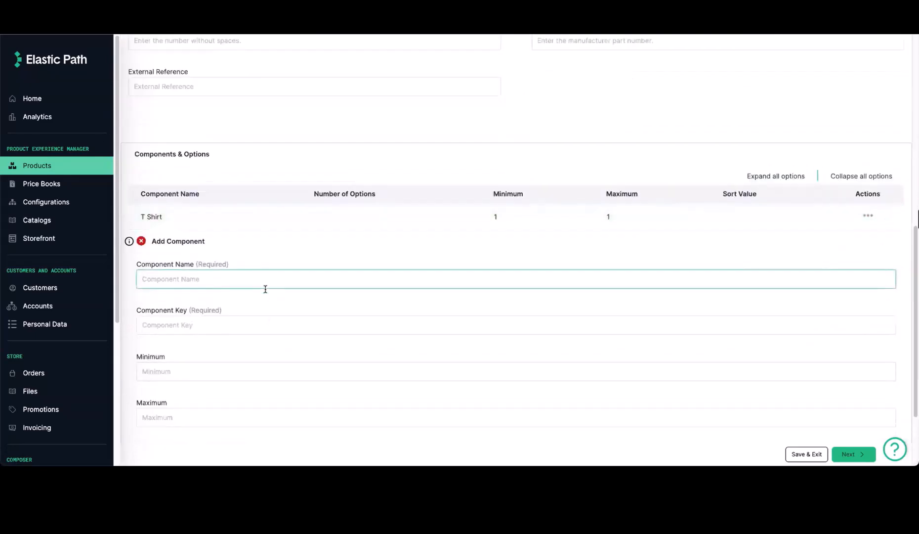
pyautogui.write('Jeans')
pyautogui.press('Tab')
pyautogui.write('jeans')
pyautogui.press('Tab')
pyautogui.write('1')
pyautogui.press('Tab')
pyautogui.write('1')
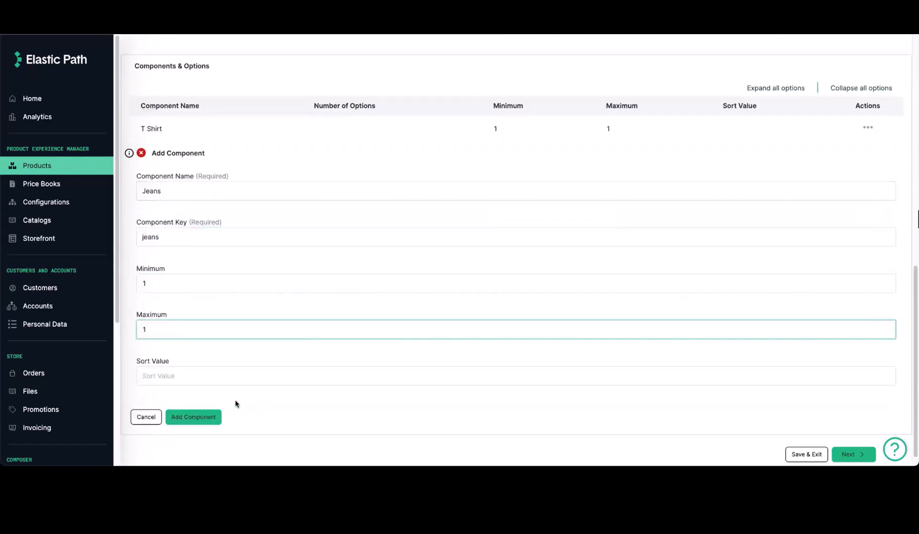
pyautogui.click(198, 416)
# Step: Add the White / Small and White / Medium T-shirts as T Shirt options
pyautogui.click(690, 341)
pyautogui.click(186, 325)
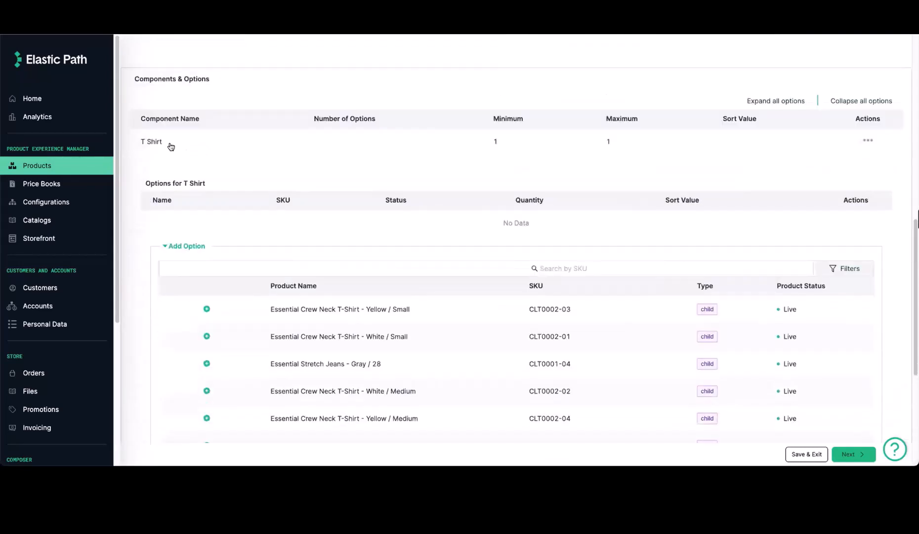
pyautogui.scroll(-2, 153, 294)
pyautogui.click(206, 244)
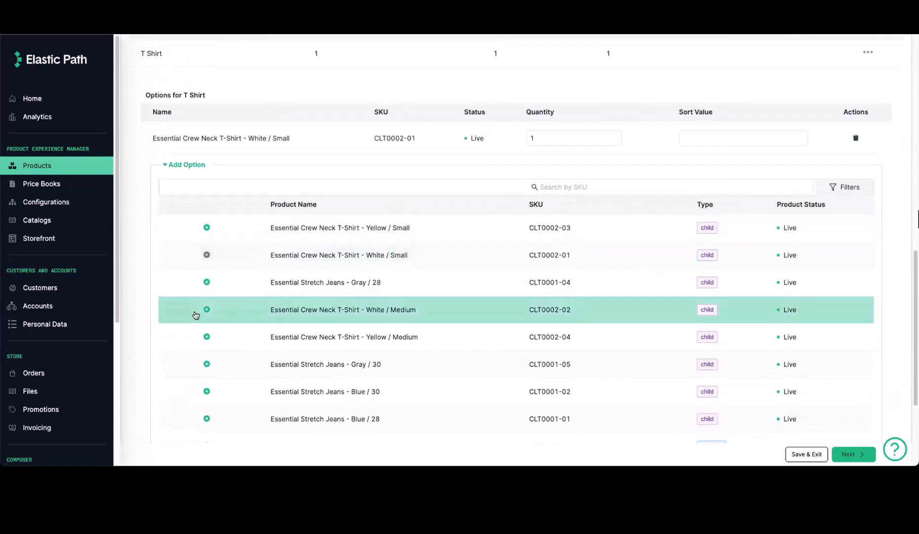
pyautogui.click(206, 309)
pyautogui.click(187, 197)
# Step: Add all four Essential Stretch Jeans variants, starting with Blue / 28, as Jeans options
pyautogui.click(189, 374)
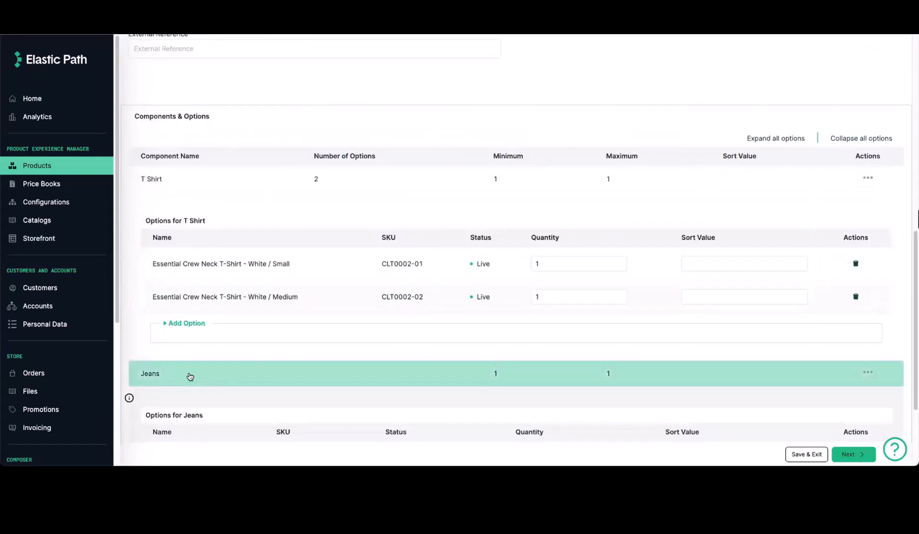
pyautogui.scroll(-3, 226, 335)
pyautogui.click(192, 351)
pyautogui.scroll(-5, 259, 328)
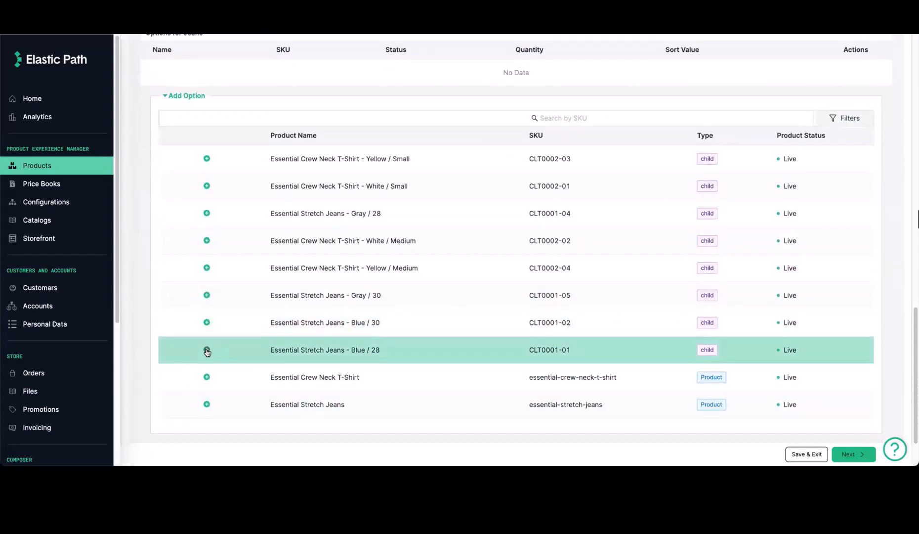
pyautogui.click(206, 349)
pyautogui.click(207, 330)
pyautogui.click(208, 332)
pyautogui.click(207, 286)
pyautogui.click(191, 201)
# Step: Return to the top of the form and open the Commodity Type choices
pyautogui.scroll(12, 426, 334)
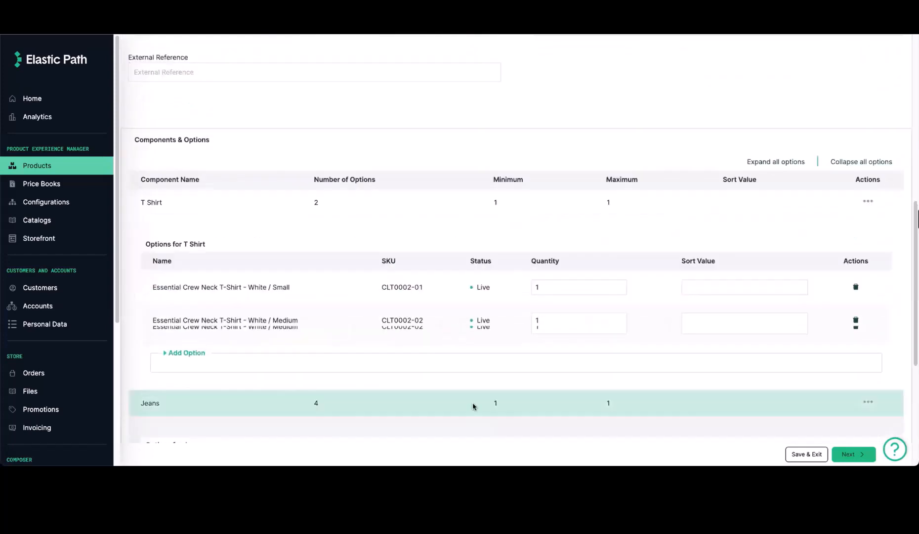
pyautogui.click(853, 454)
pyautogui.click(602, 319)
# Step: Set the commodity type to physical, save, and assign the bundle to the Clothing node
pyautogui.click(572, 344)
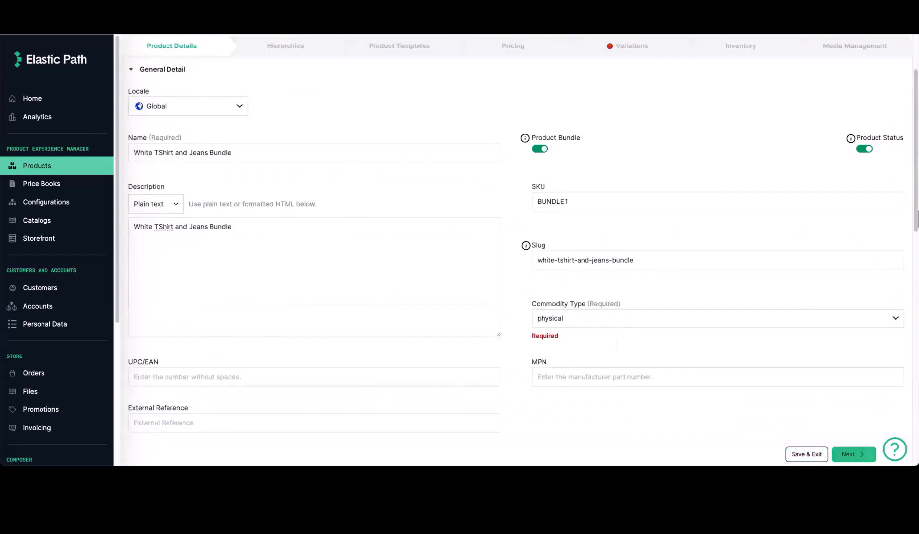
pyautogui.click(853, 454)
pyautogui.click(217, 163)
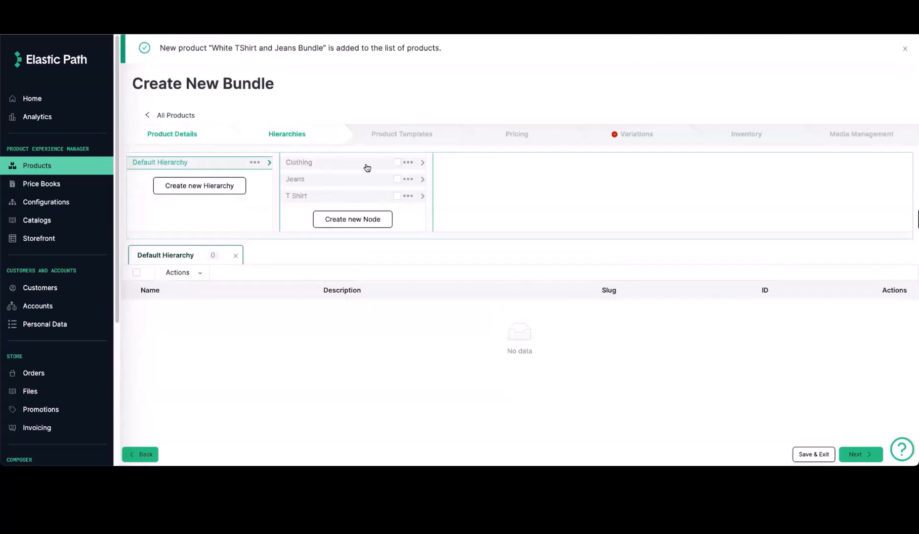
pyautogui.click(398, 163)
pyautogui.click(494, 209)
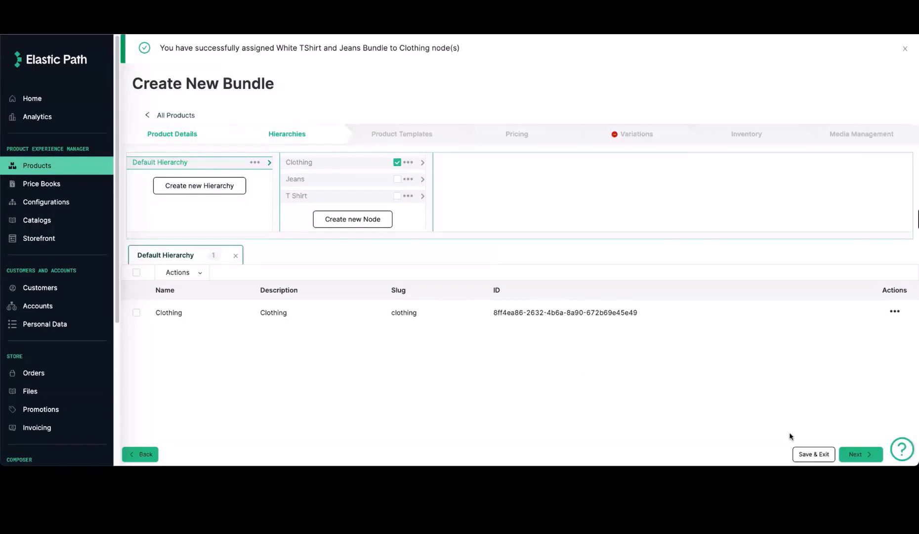
# Step: Advance through the templates, variations, inventory and media steps to save the bundle with bundle.png
pyautogui.click(855, 454)
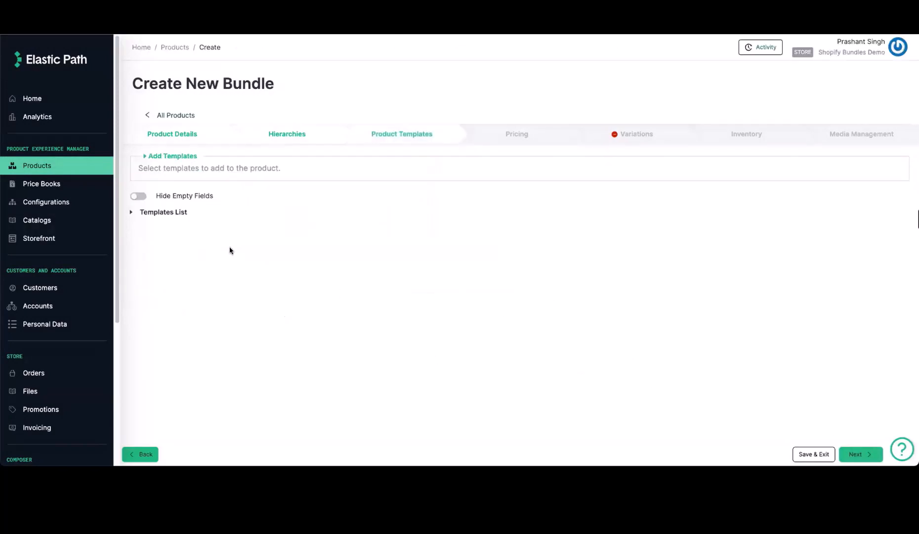
pyautogui.click(859, 453)
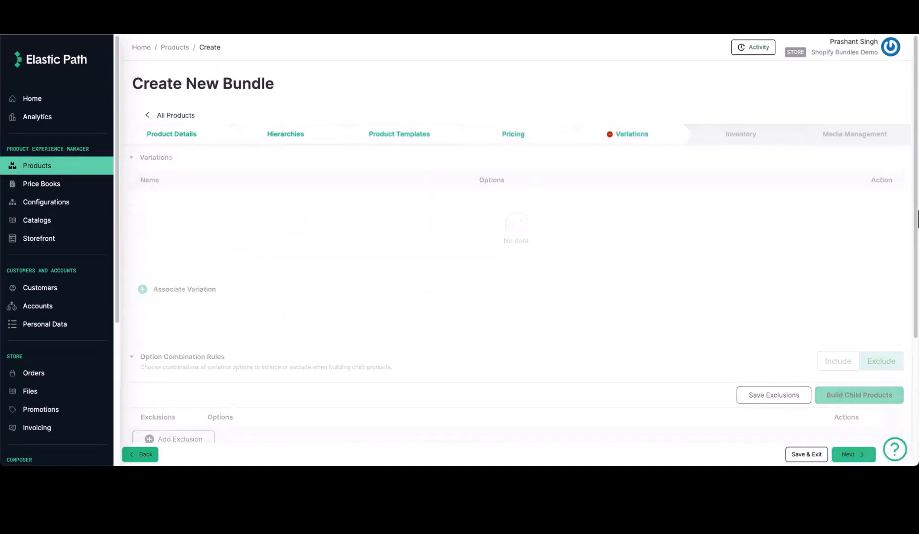
pyautogui.click(854, 454)
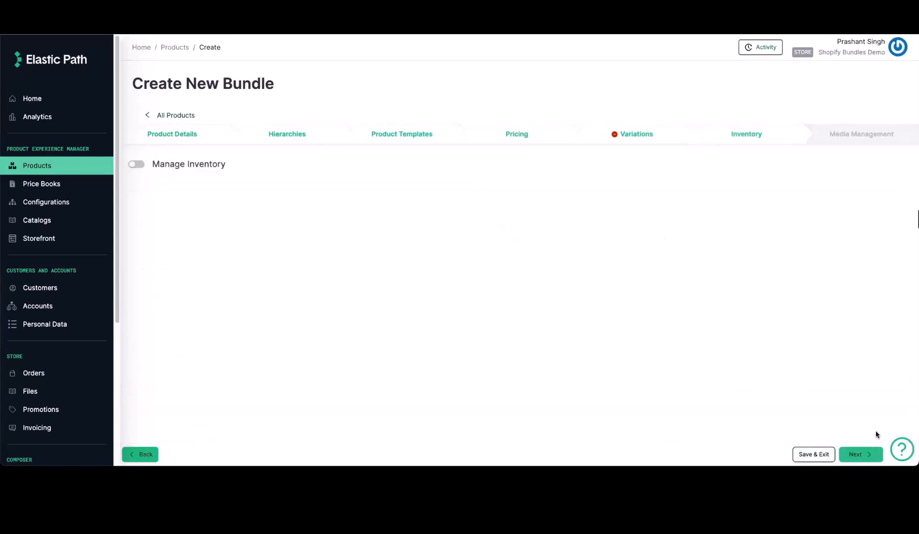
pyautogui.click(860, 454)
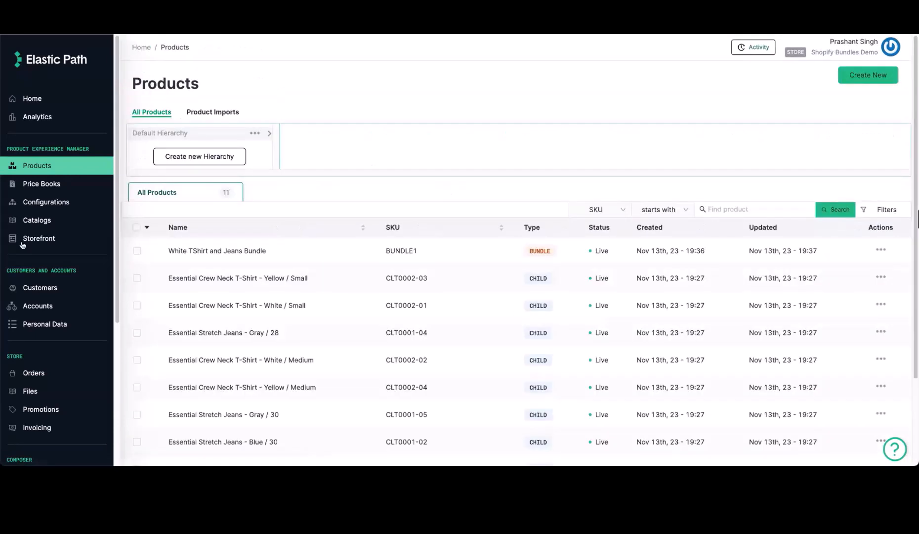
# Step: Republish the Default Catalog
pyautogui.click(58, 223)
pyautogui.click(895, 164)
pyautogui.click(873, 182)
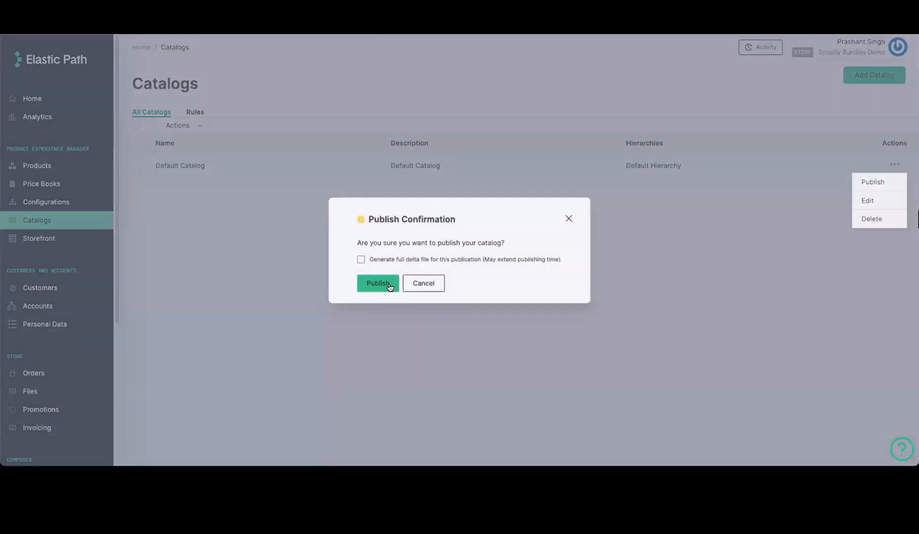
pyautogui.click(389, 285)
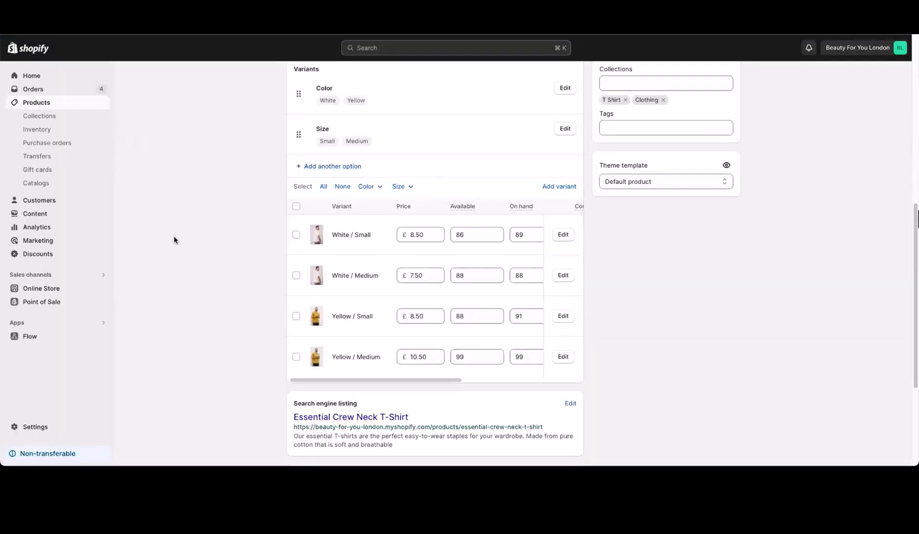
# Step: Refresh the Products list and review the White TShirt and Jeans Bundle's type, Bundle metafield and image
pyautogui.click(36, 103)
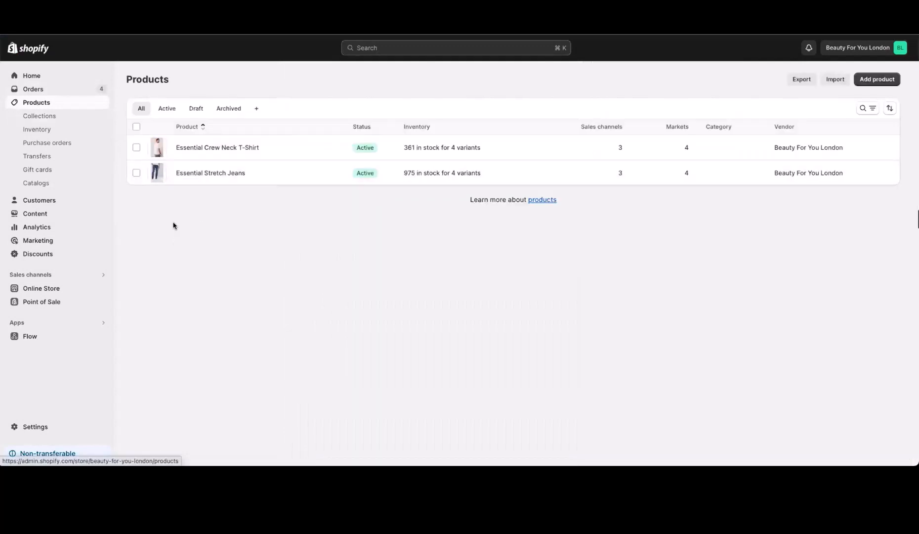
pyautogui.press('super+r')
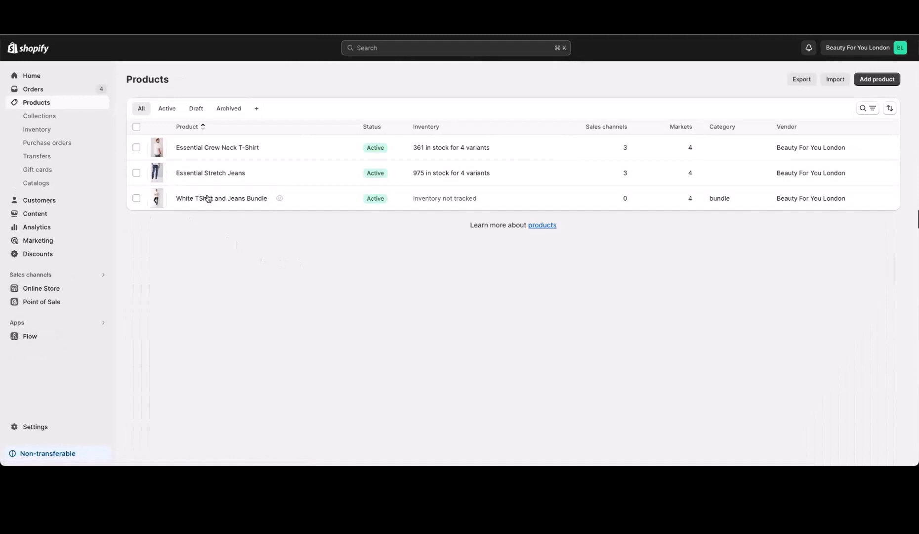
pyautogui.click(300, 203)
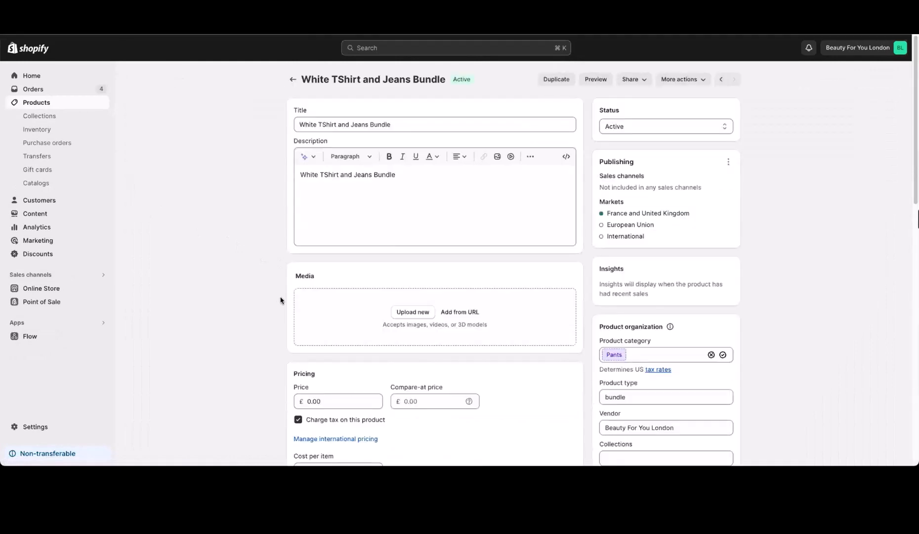
pyautogui.scroll(-3, 247, 287)
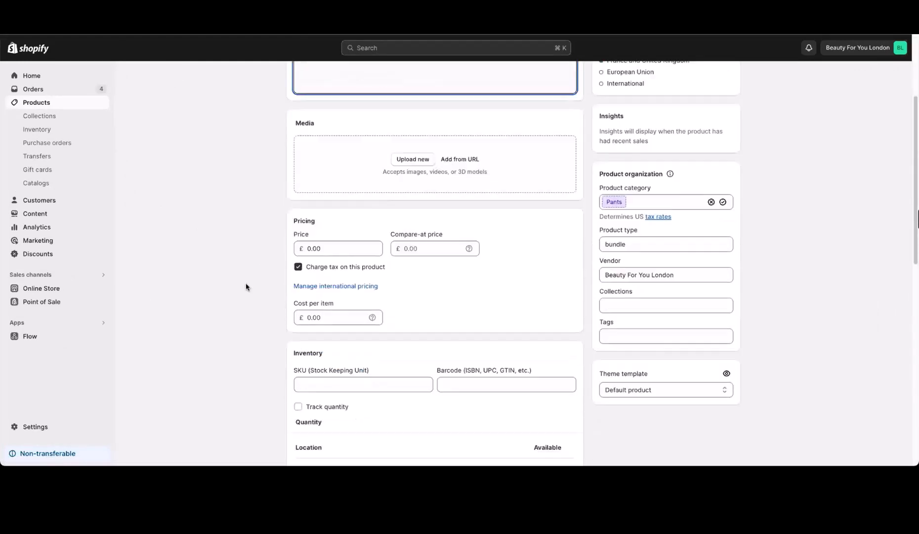
pyautogui.scroll(-5, 214, 310)
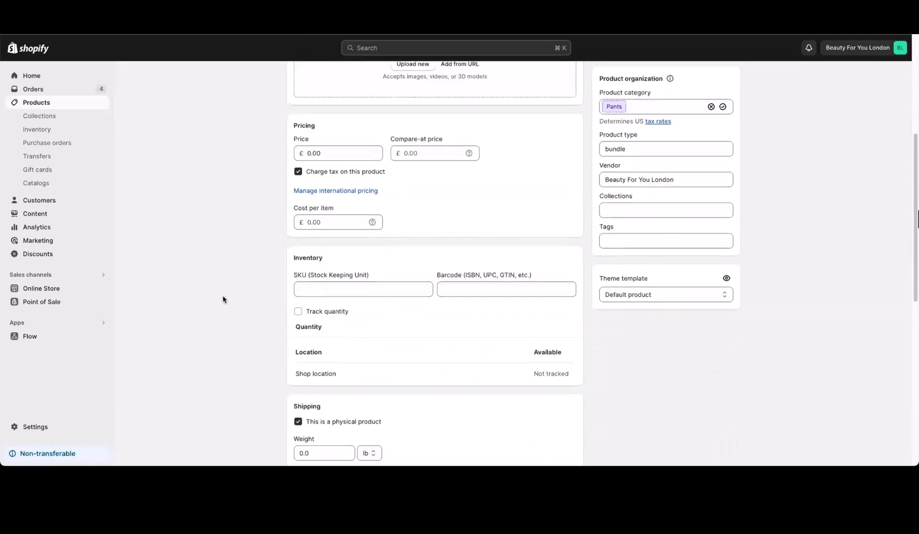
pyautogui.scroll(3, 252, 247)
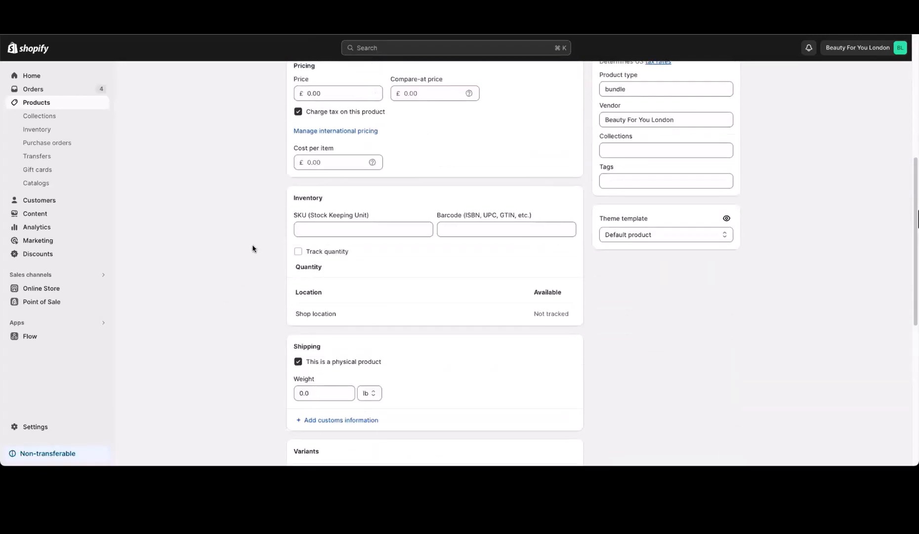
pyautogui.scroll(-1, 248, 325)
pyautogui.scroll(-7, 244, 324)
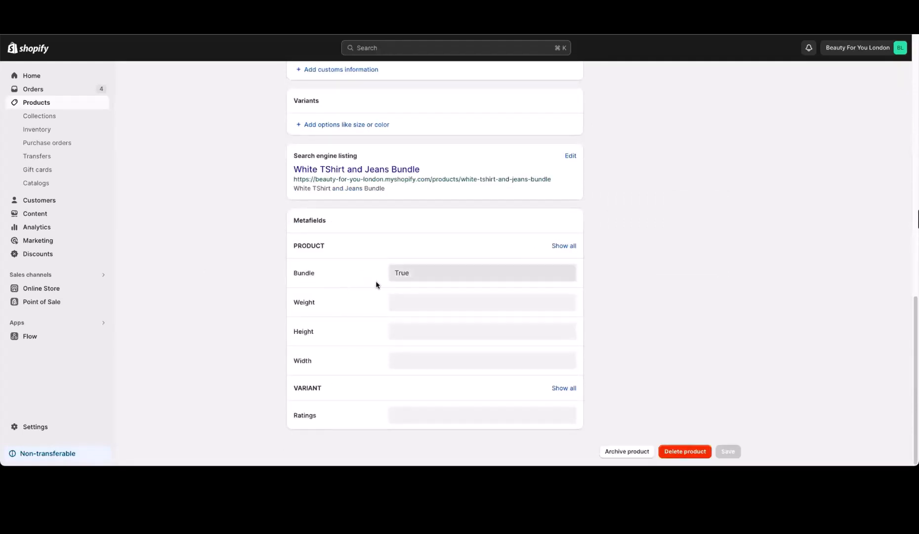
pyautogui.scroll(15, 298, 251)
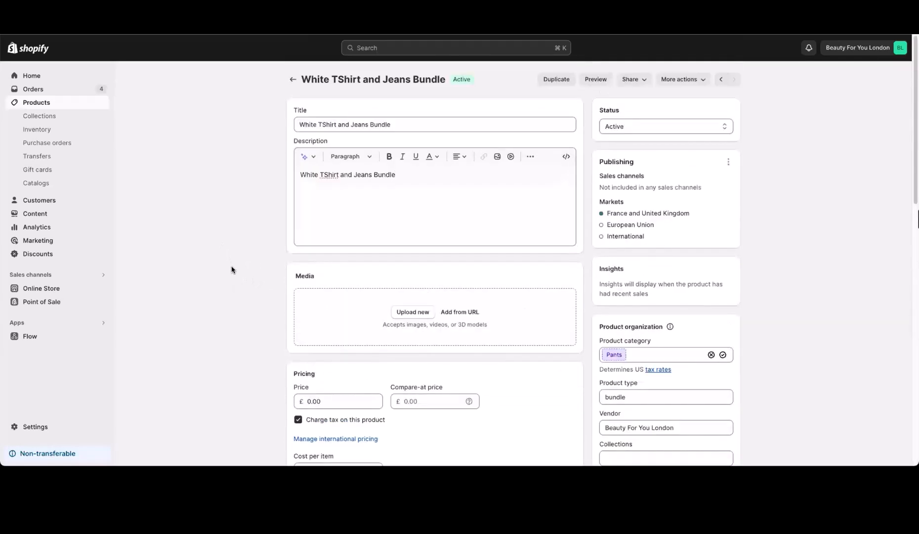
pyautogui.click(293, 79)
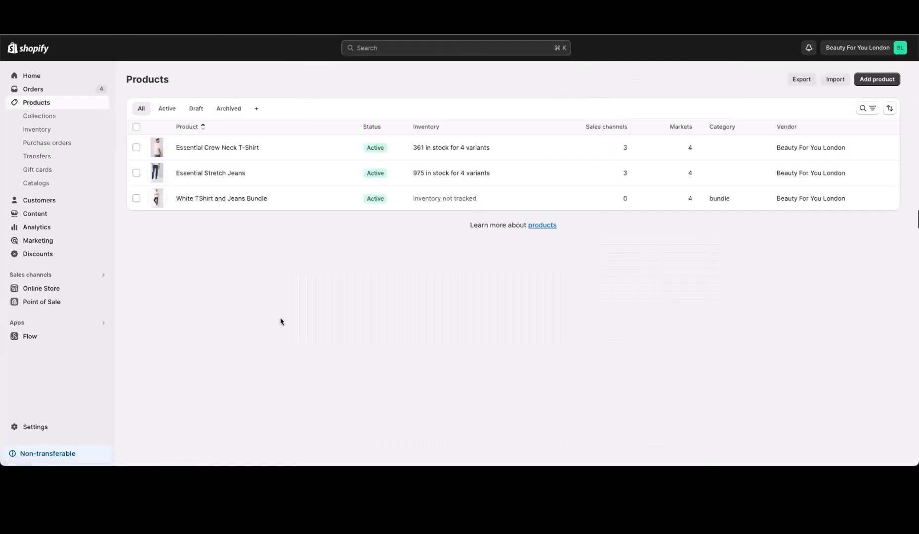
pyautogui.click(325, 198)
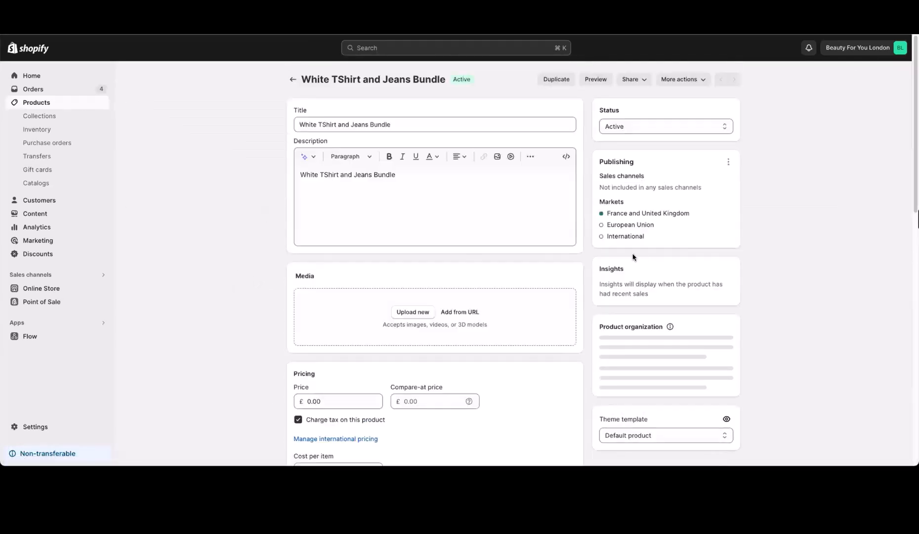
# Step: Add the Storefront sales channel to the bundle and save the product
pyautogui.click(729, 163)
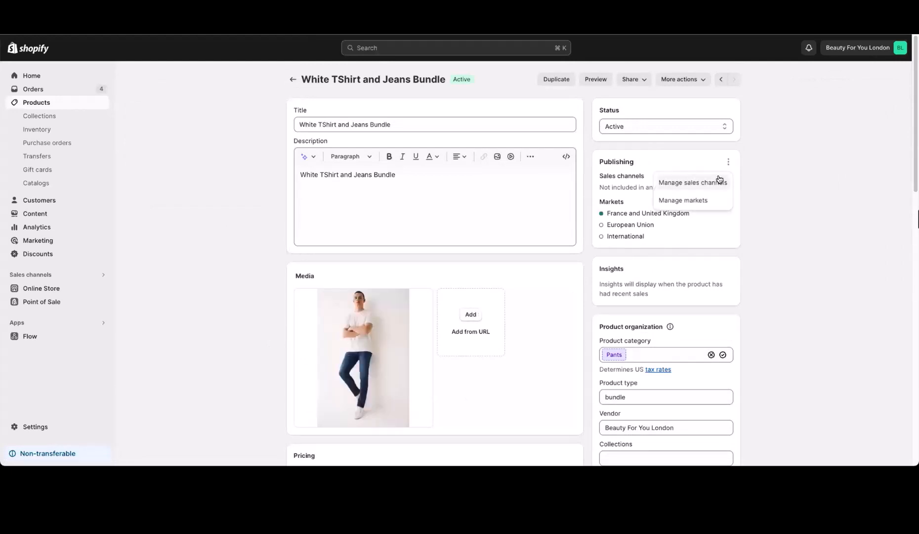
pyautogui.click(717, 180)
pyautogui.click(345, 275)
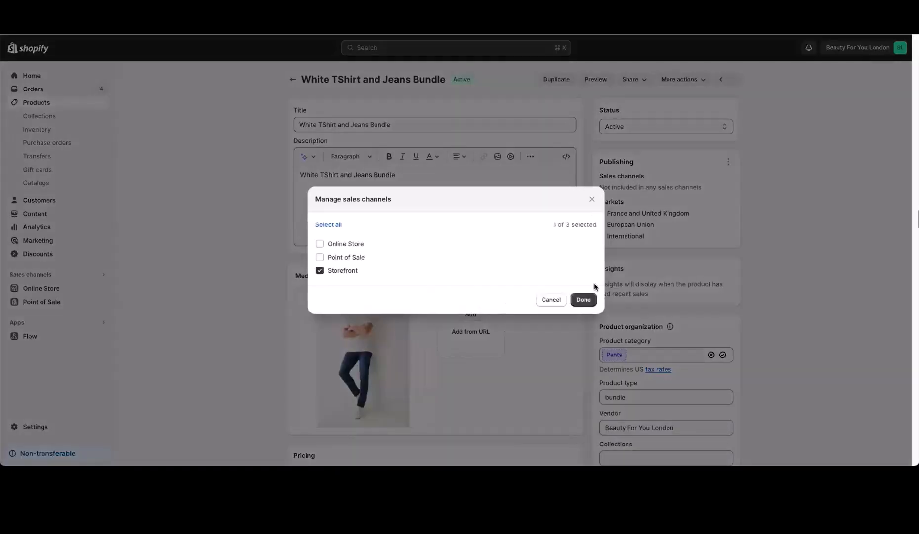
pyautogui.click(582, 300)
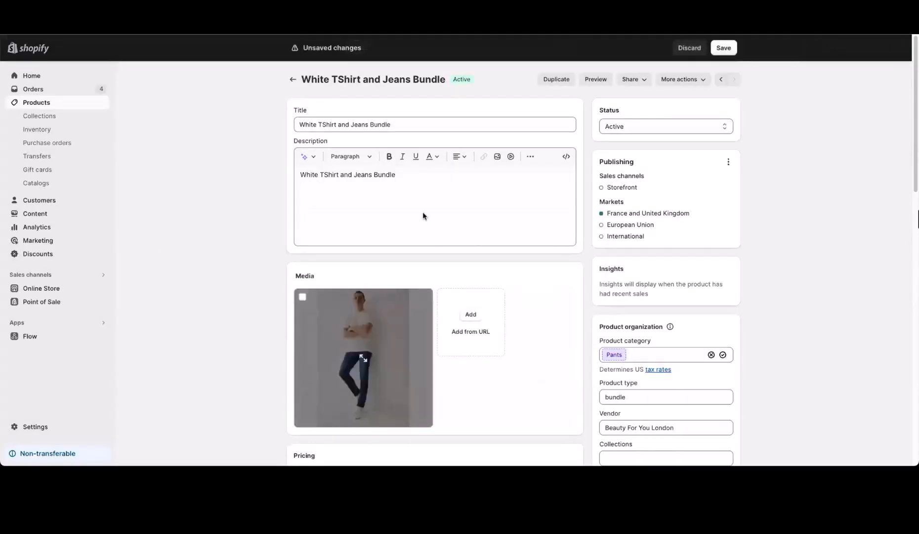
pyautogui.click(723, 48)
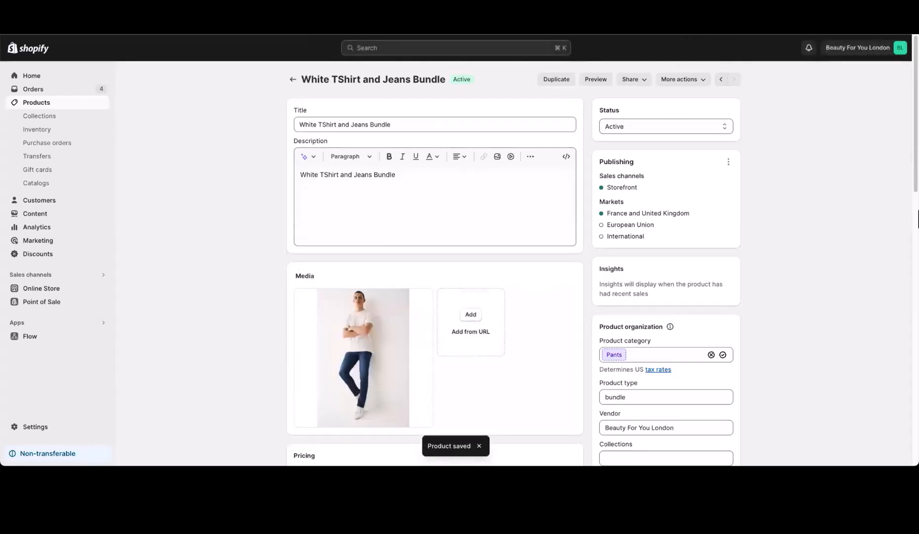
pyautogui.click(691, 20)
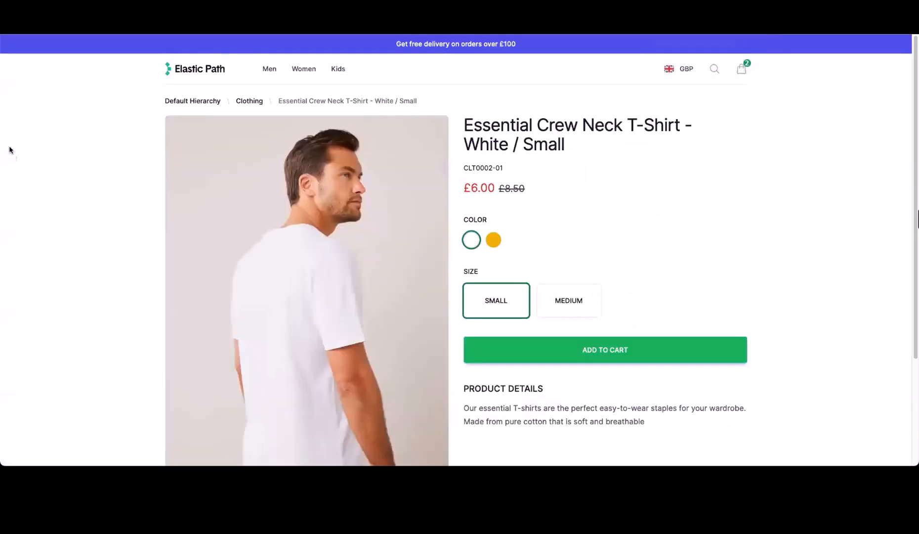
# Step: Open the White TShirt and Jeans Bundle from Featured Products and try its jeans variants
pyautogui.click(210, 68)
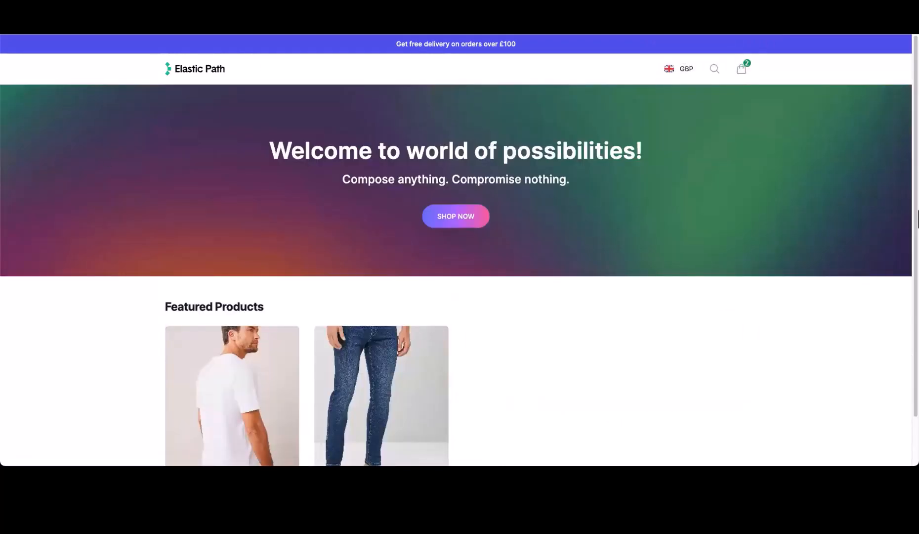
pyautogui.scroll(-2, 78, 246)
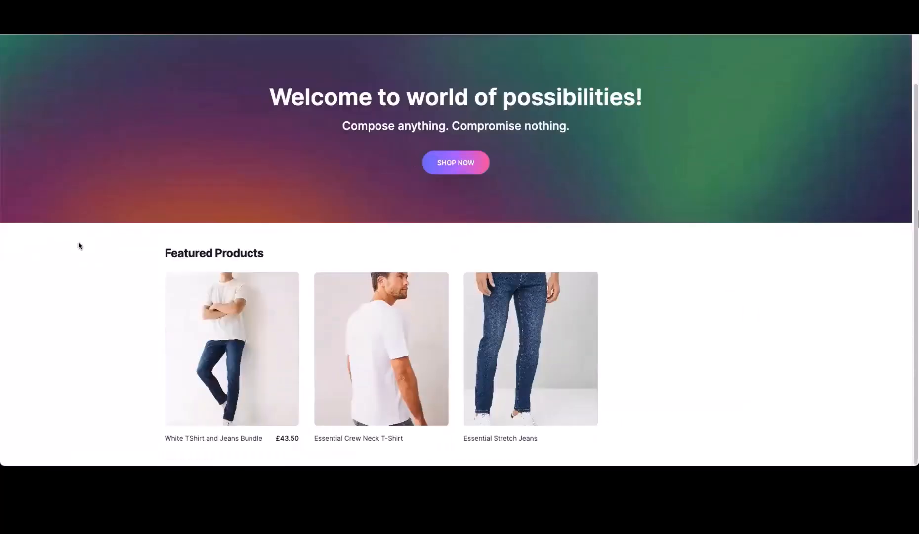
pyautogui.click(233, 375)
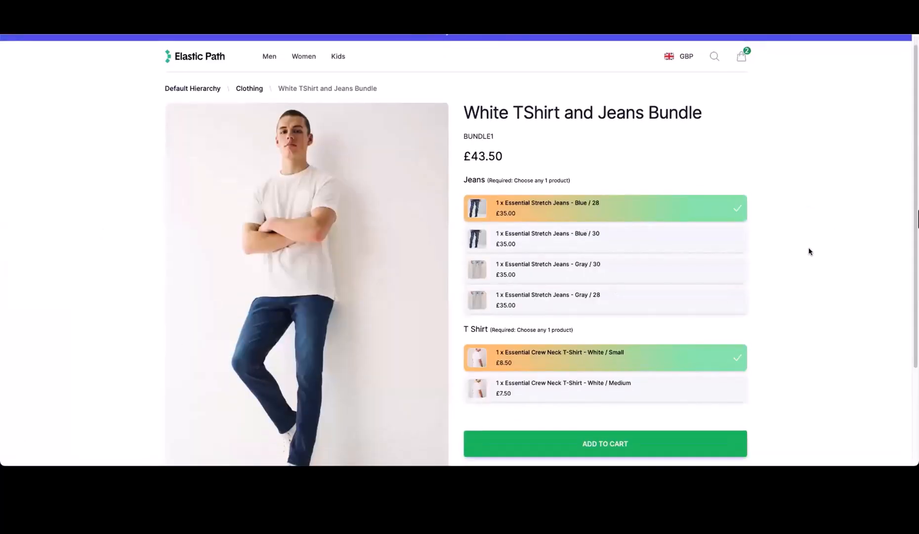
pyautogui.click(598, 235)
pyautogui.click(623, 205)
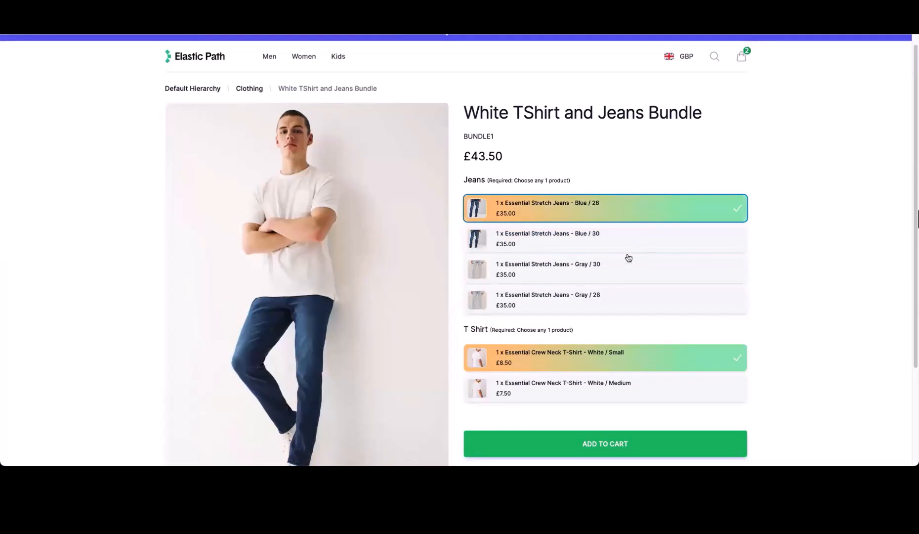
pyautogui.click(617, 266)
pyautogui.click(590, 299)
pyautogui.click(578, 206)
# Step: Choose Blue / 30 jeans, add the £43.50 bundle, and view the £57.00 cart
pyautogui.moveTo(492, 179); pyautogui.dragTo(572, 183)
pyautogui.click(588, 183)
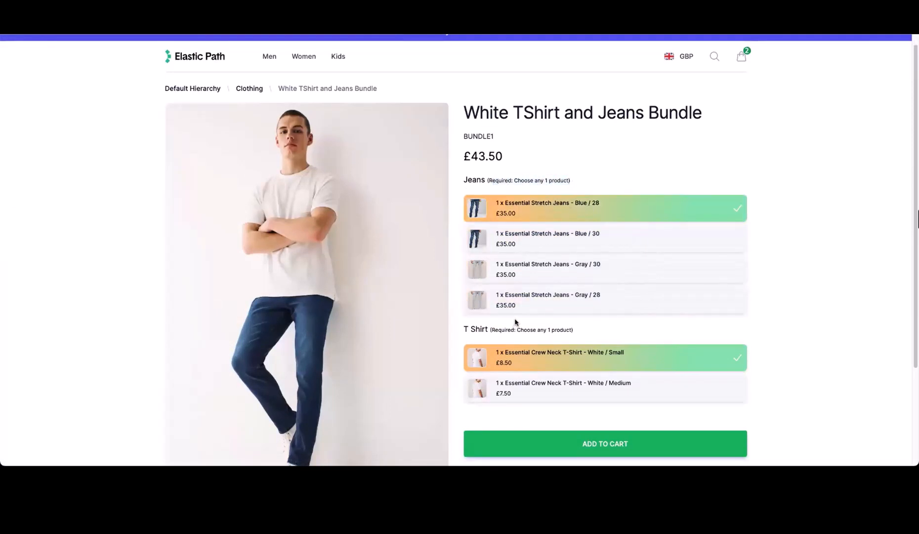
pyautogui.moveTo(526, 329); pyautogui.dragTo(595, 332)
pyautogui.click(595, 333)
pyautogui.click(571, 229)
pyautogui.click(586, 452)
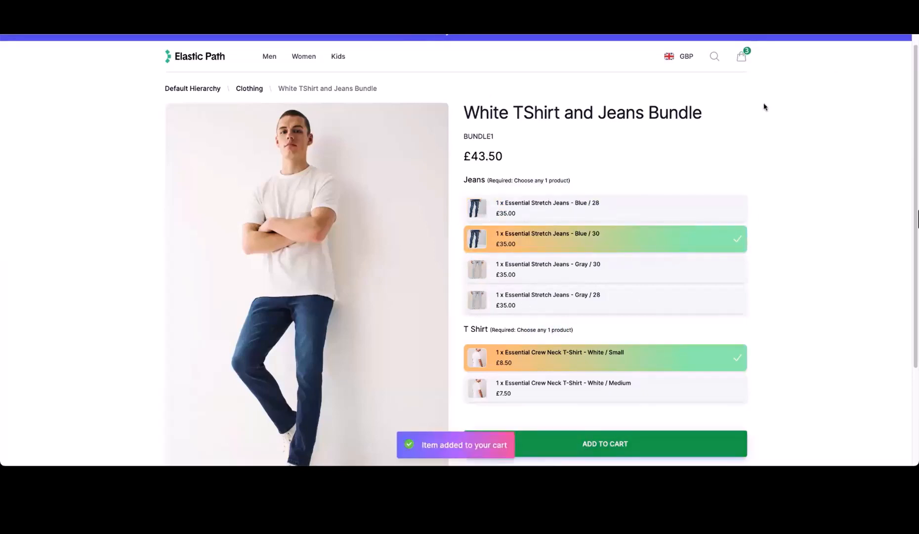
pyautogui.click(741, 57)
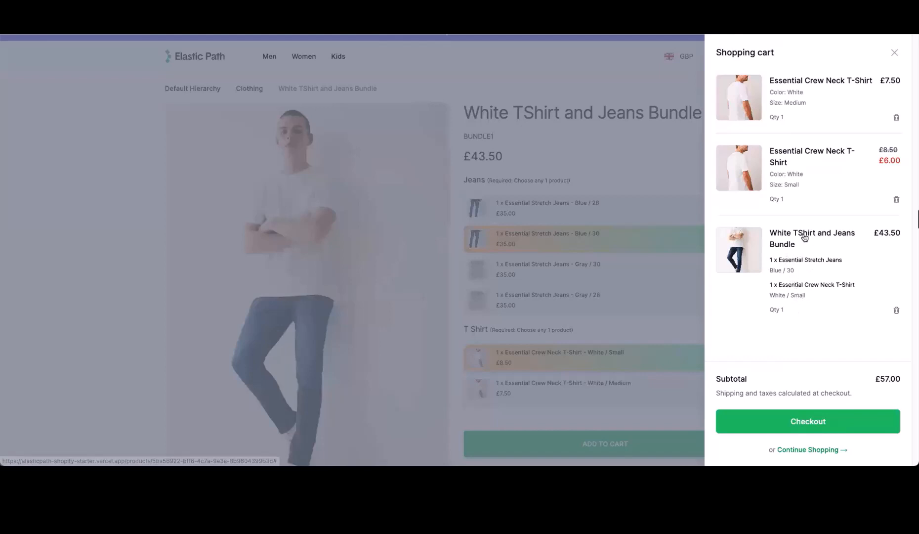
# Step: Proceed to checkout and begin entering the contact e-mail address
pyautogui.click(818, 428)
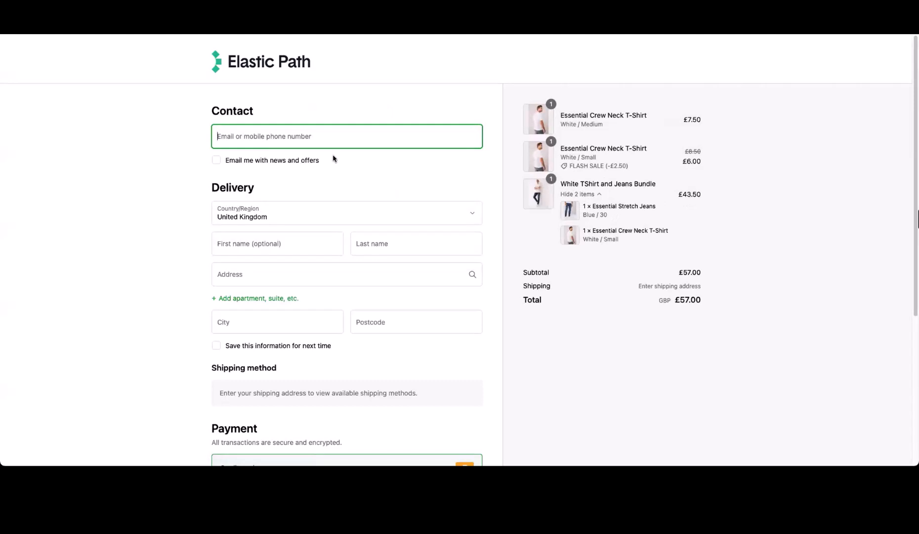
pyautogui.click(334, 132)
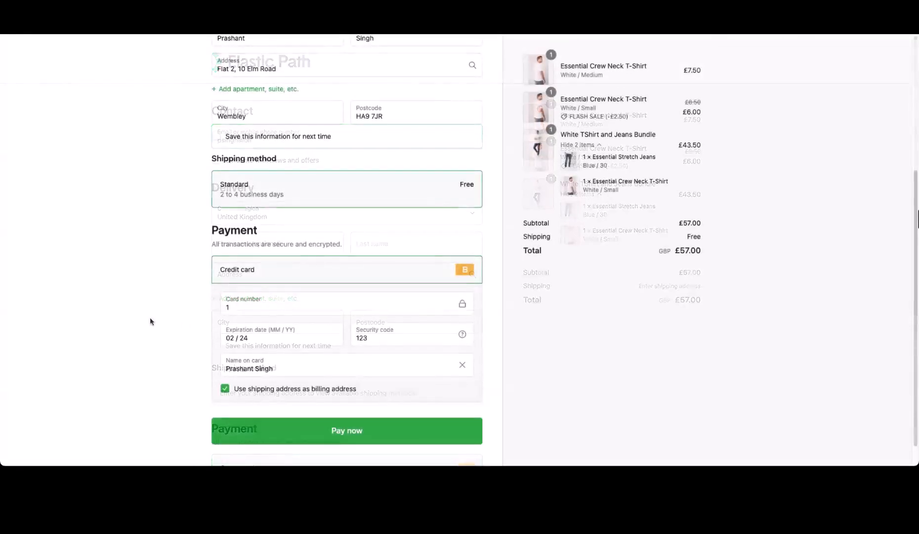
pyautogui.scroll(5, 140, 286)
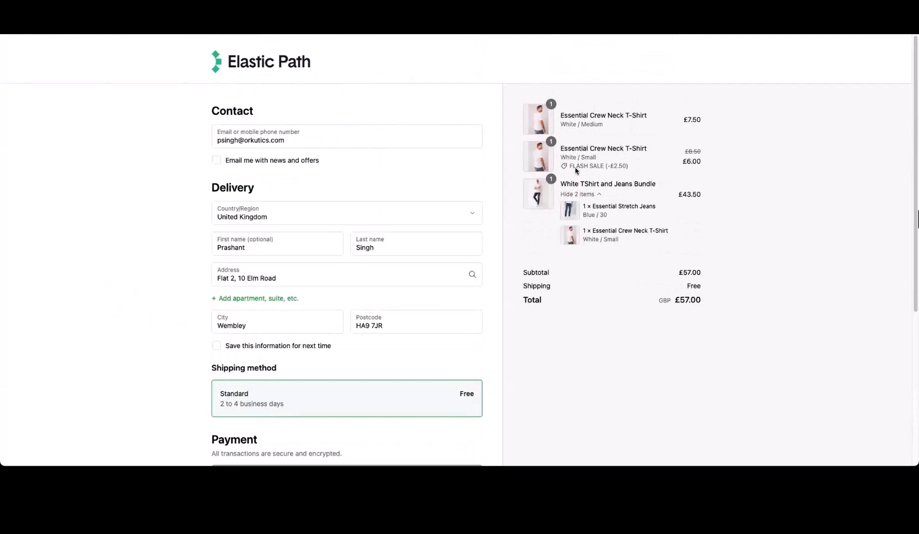
# Step: Check the White / Medium and White / Small T-shirt variants in the order summary, then return to Shopify's Products list
pyautogui.moveTo(563, 122); pyautogui.dragTo(603, 124)
pyautogui.moveTo(577, 157); pyautogui.dragTo(597, 158)
pyautogui.moveTo(591, 239); pyautogui.dragTo(622, 242)
pyautogui.click(601, 226)
pyautogui.moveTo(582, 157); pyautogui.dragTo(599, 163)
pyautogui.moveTo(604, 239); pyautogui.dragTo(618, 240)
pyautogui.click(775, 132)
pyautogui.hotkey('ctrl', 'Tab')
pyautogui.click(293, 79)
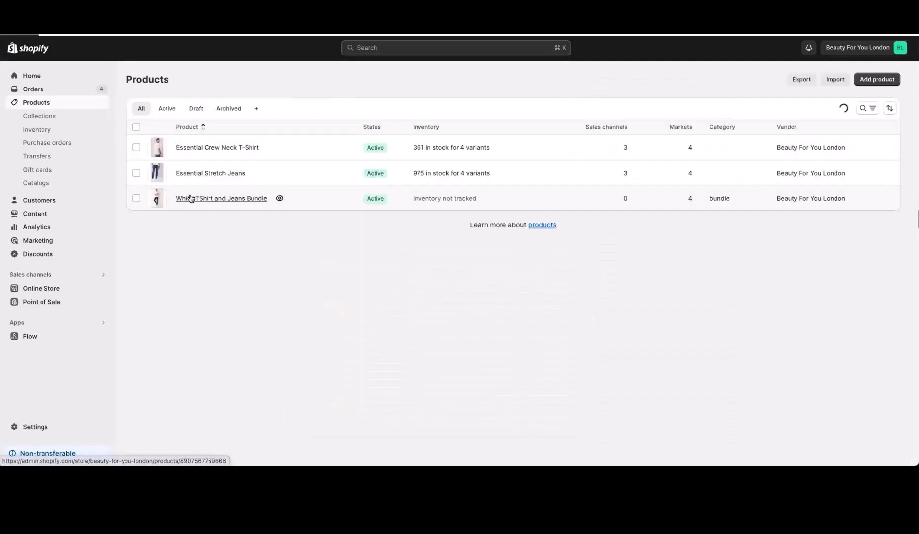
# Step: Check the Essential Crew Neck T-Shirt variants' available stock, with White / Small at 86
pyautogui.click(319, 147)
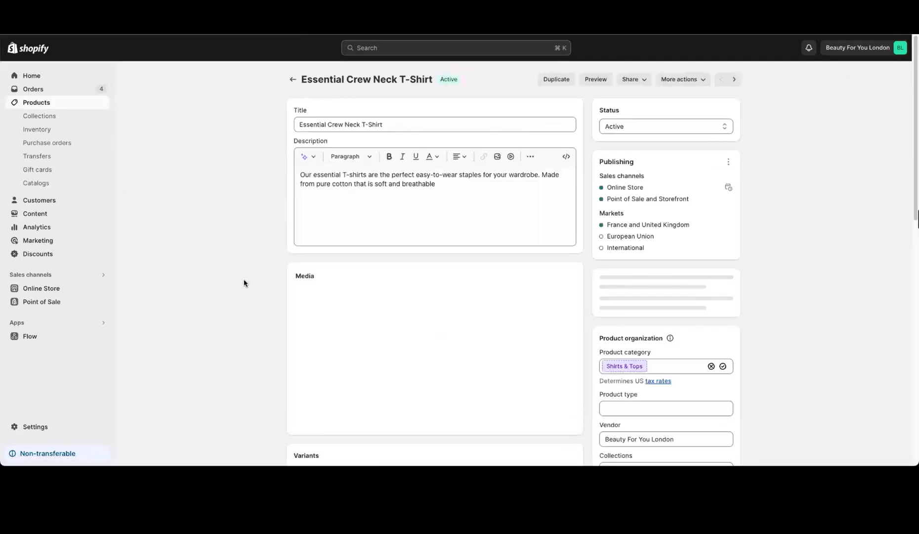
pyautogui.scroll(-8, 243, 279)
pyautogui.click(475, 224)
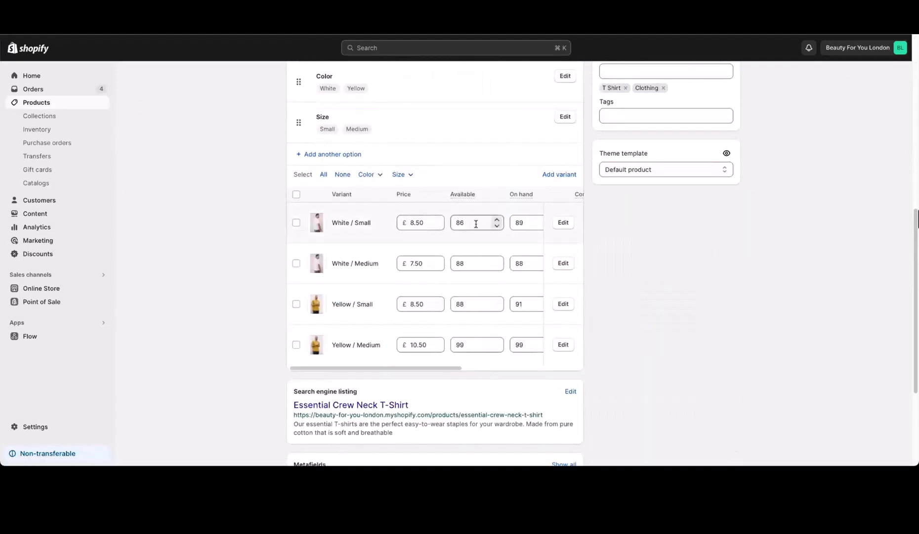
pyautogui.click(296, 222)
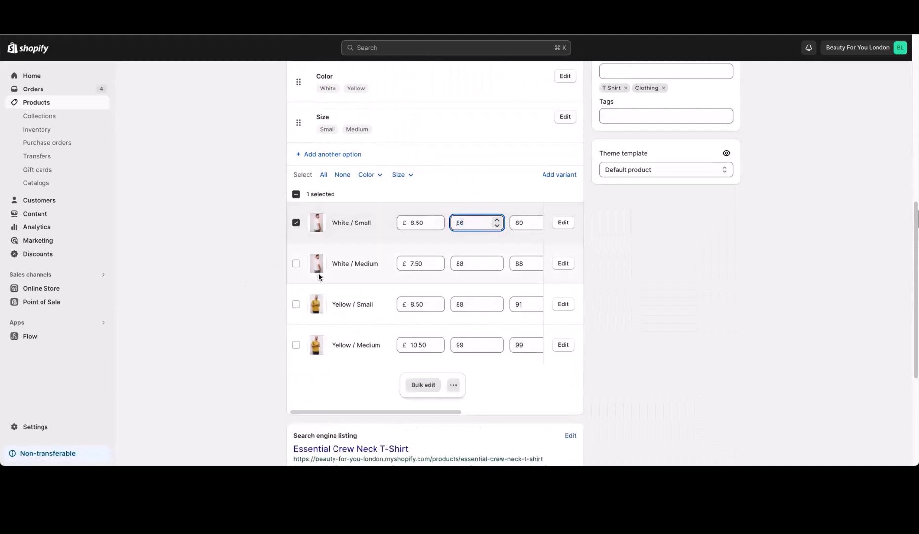
pyautogui.click(472, 265)
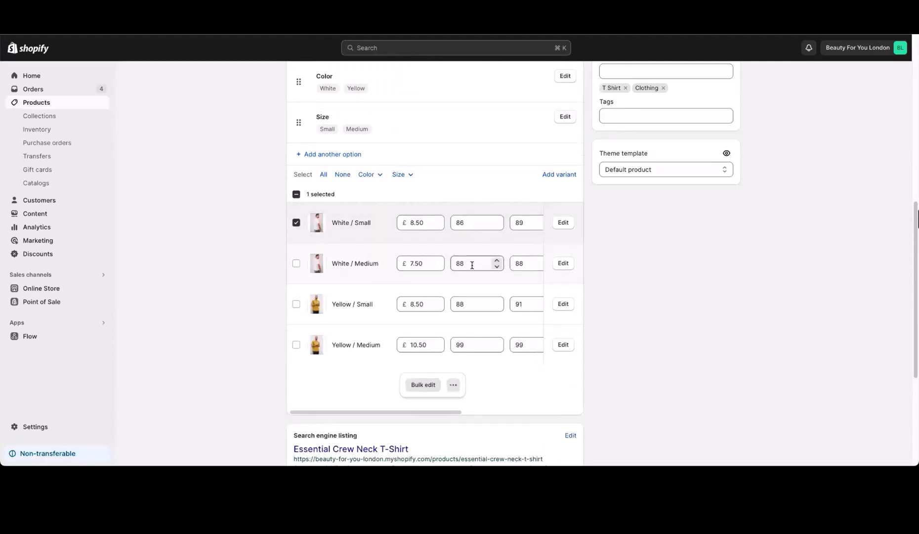
pyautogui.scroll(10, 183, 275)
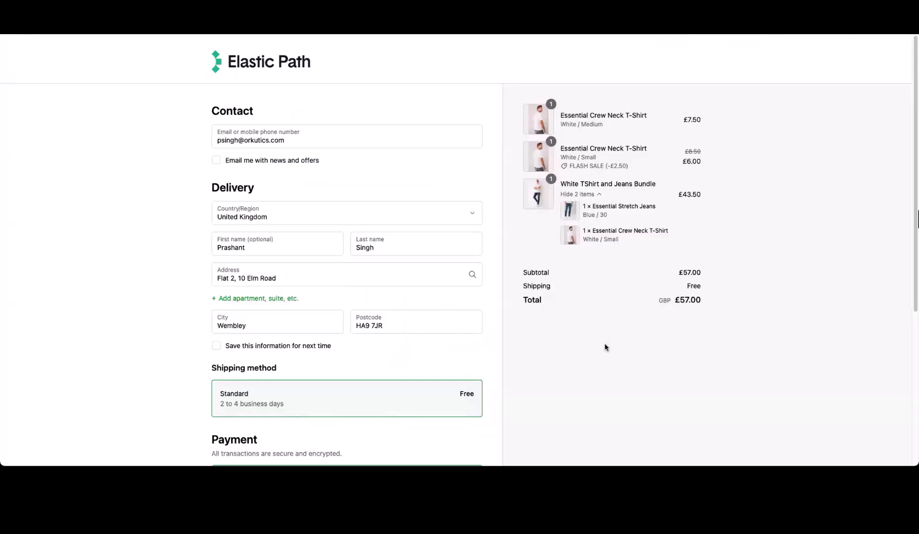
pyautogui.scroll(-5, 606, 343)
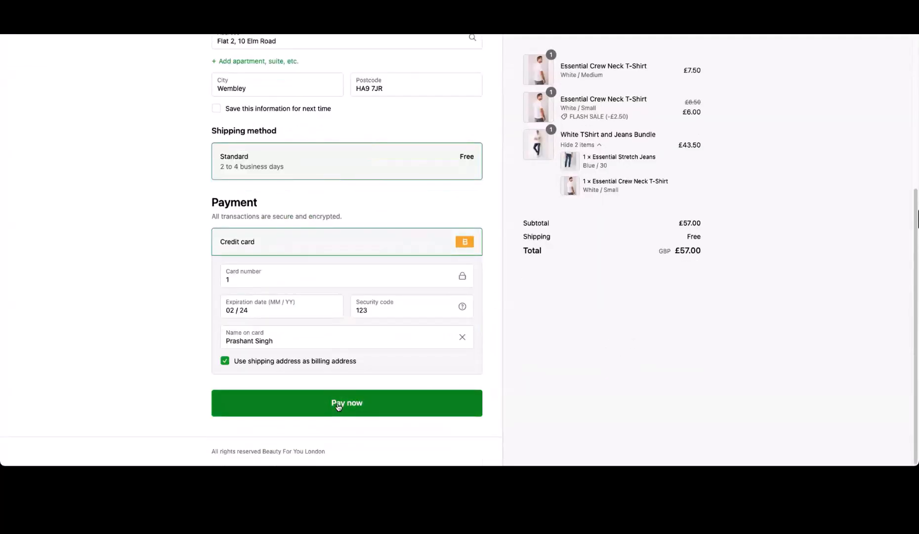
# Step: Pay for the £57.00 order and review the confirmation's separate jeans and T-shirt bundle lines
pyautogui.click(338, 406)
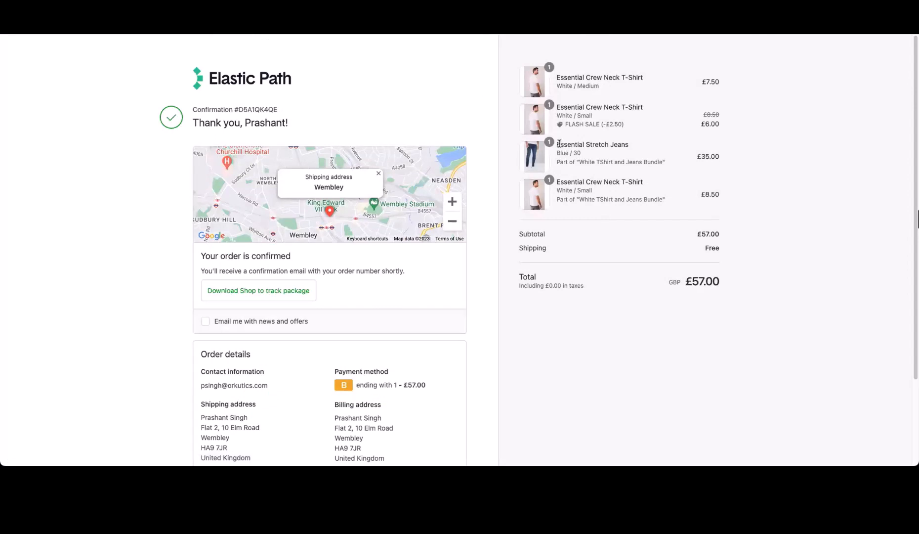
pyautogui.moveTo(557, 144); pyautogui.dragTo(697, 194)
pyautogui.click(633, 193)
pyautogui.moveTo(560, 160); pyautogui.dragTo(614, 169)
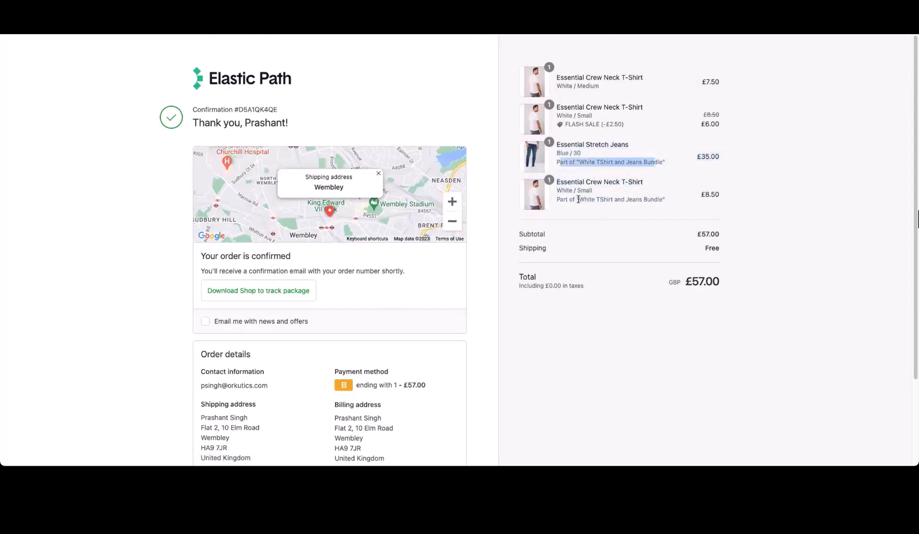
pyautogui.moveTo(578, 199); pyautogui.dragTo(668, 200)
pyautogui.click(622, 194)
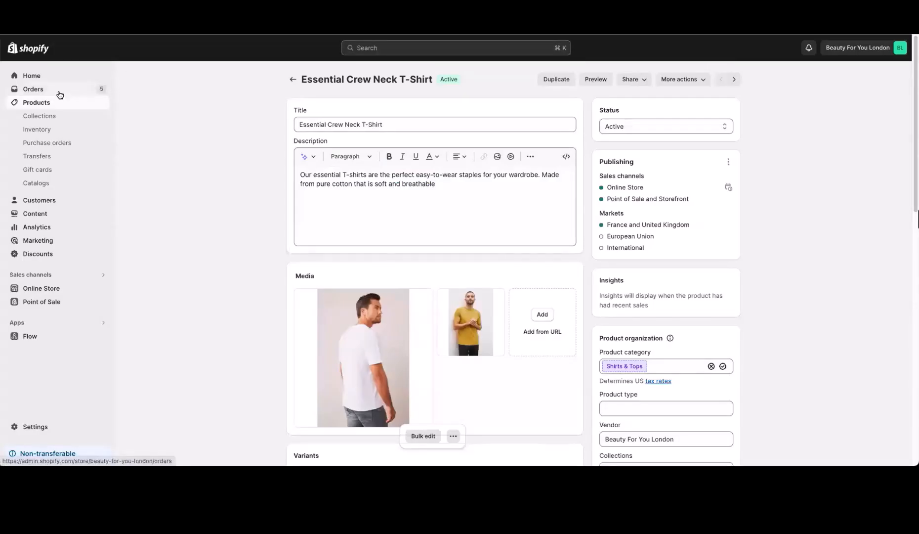
# Step: Review order #1032's line items, confirming the jeans and T-shirt show as 'Part of bundle'
pyautogui.click(59, 92)
pyautogui.click(318, 144)
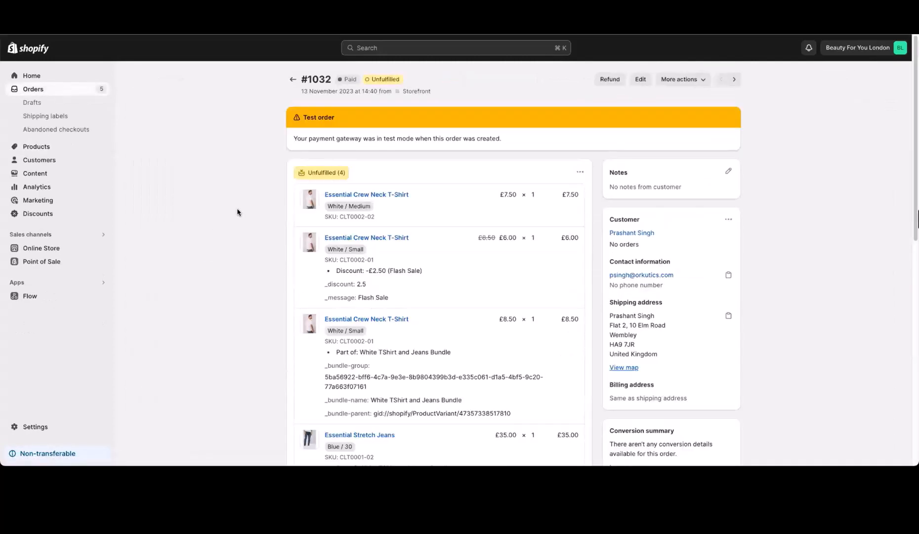
pyautogui.scroll(-2, 395, 139)
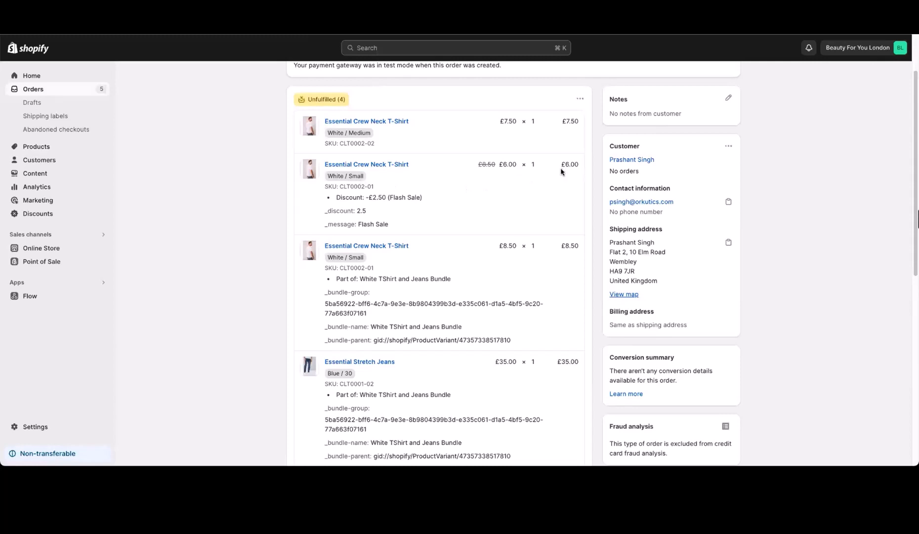
pyautogui.scroll(-1, 260, 240)
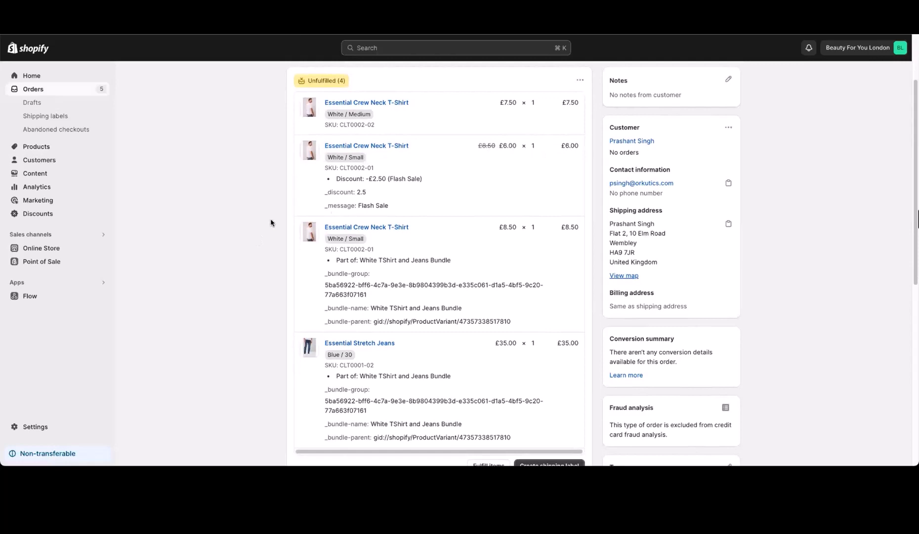
pyautogui.scroll(-2, 263, 228)
pyautogui.scroll(-1, 261, 230)
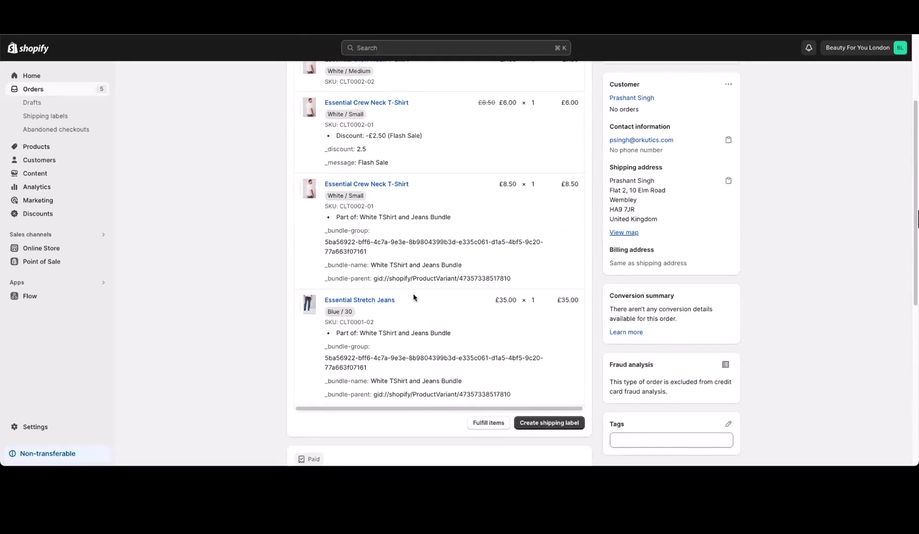
pyautogui.moveTo(335, 333); pyautogui.dragTo(459, 340)
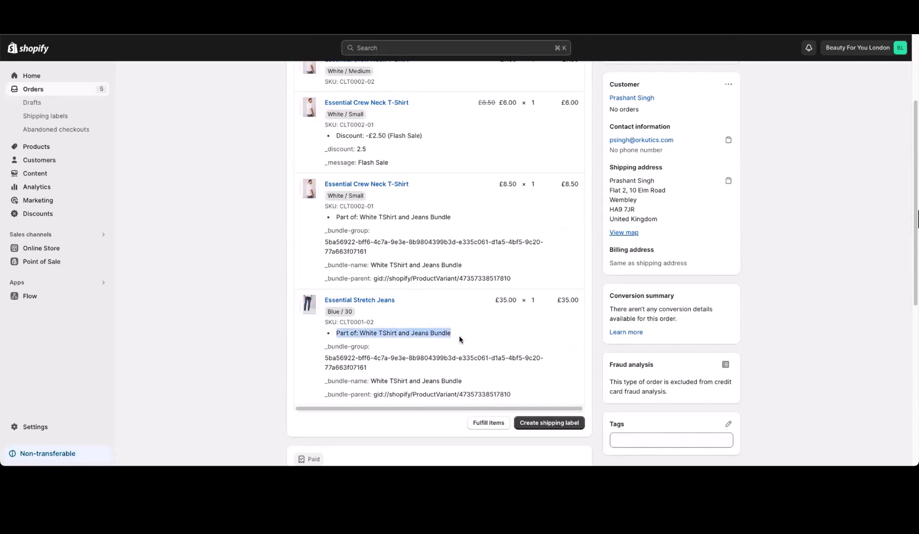
pyautogui.click(321, 358)
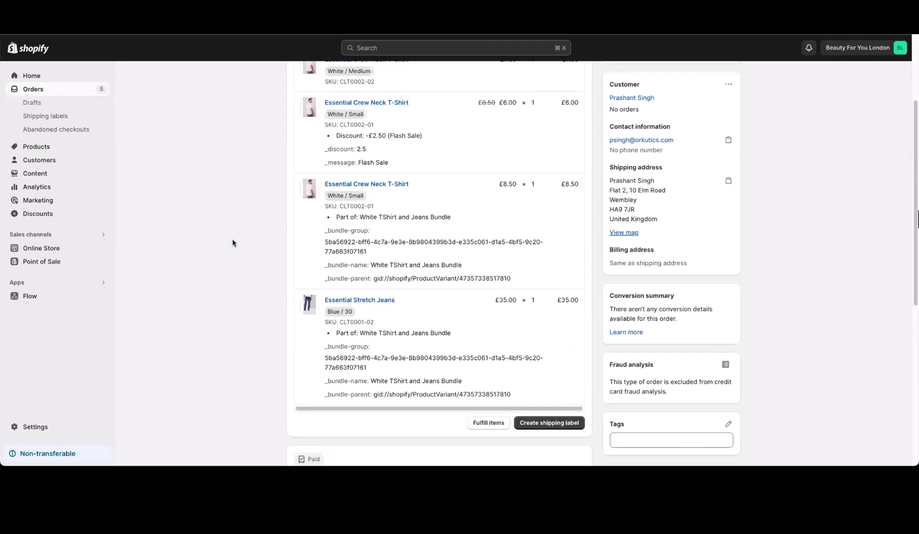
pyautogui.scroll(4, 224, 252)
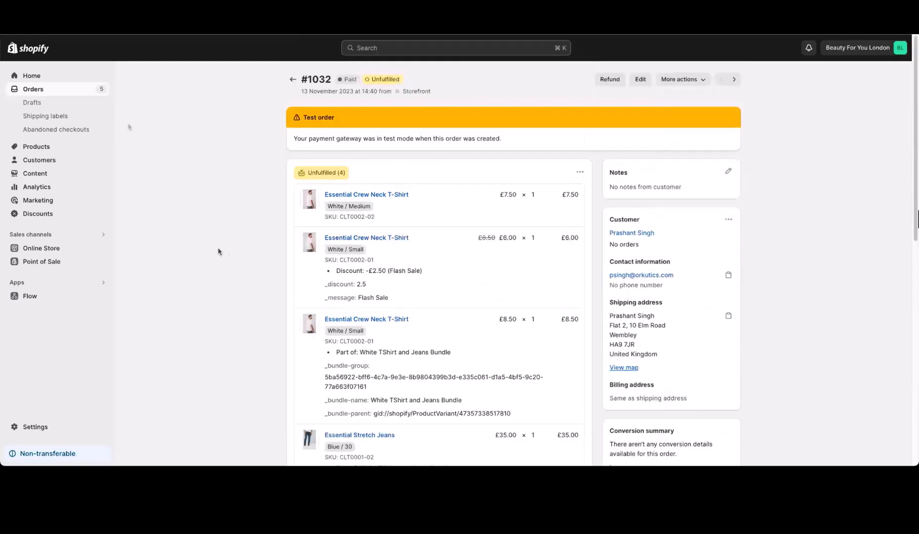
pyautogui.click(86, 89)
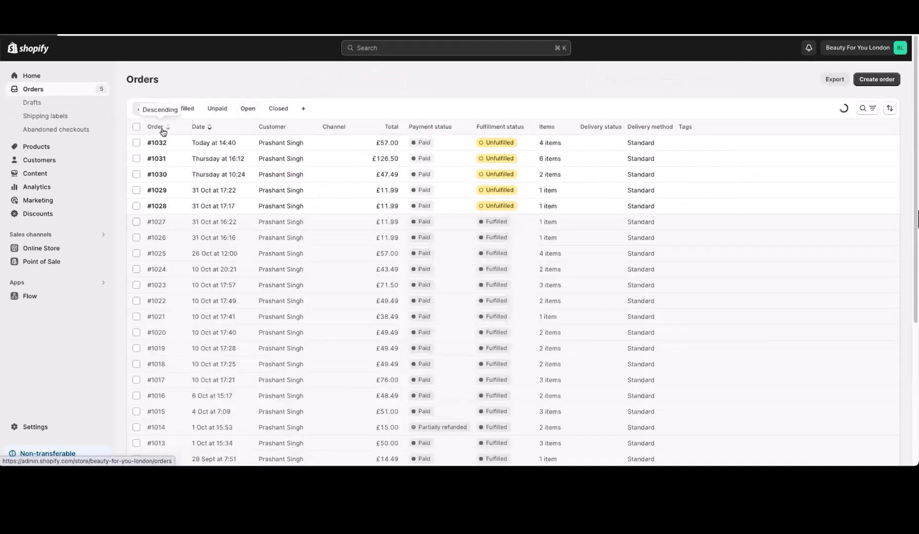
# Step: Mark orders #1028 through #1032 as fulfilled
pyautogui.click(137, 142)
pyautogui.click(136, 159)
pyautogui.click(136, 174)
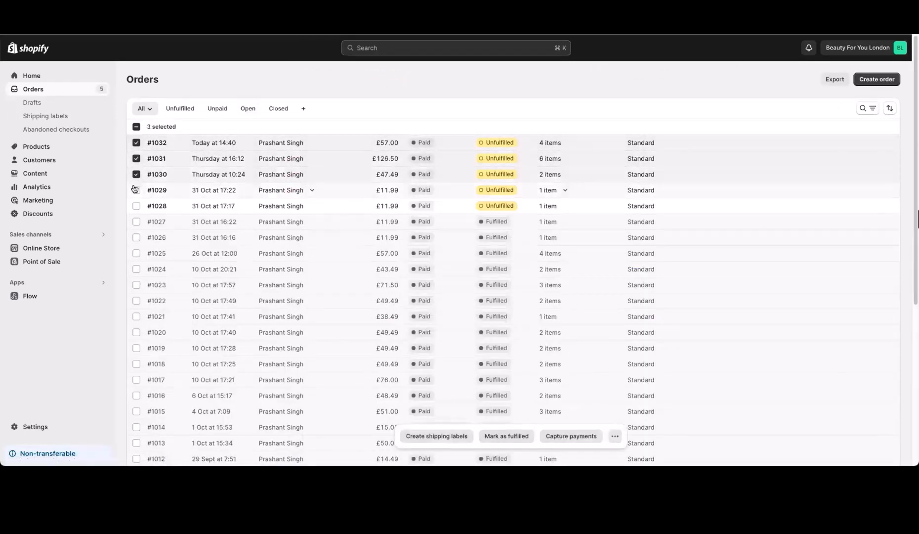
pyautogui.click(137, 190)
pyautogui.click(136, 206)
pyautogui.click(507, 436)
pyautogui.click(568, 277)
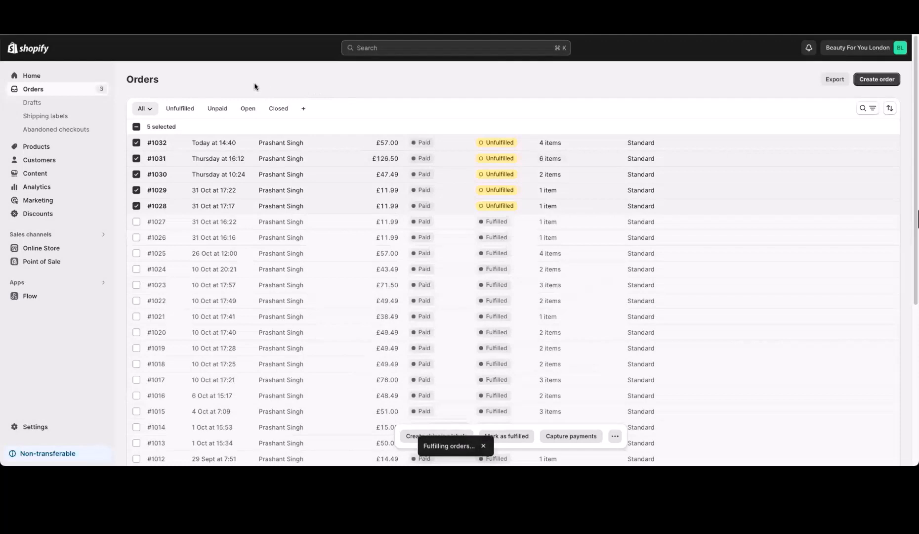
# Step: Verify the Essential Crew Neck T-Shirt's White / Small stock now shows 84 available
pyautogui.click(37, 147)
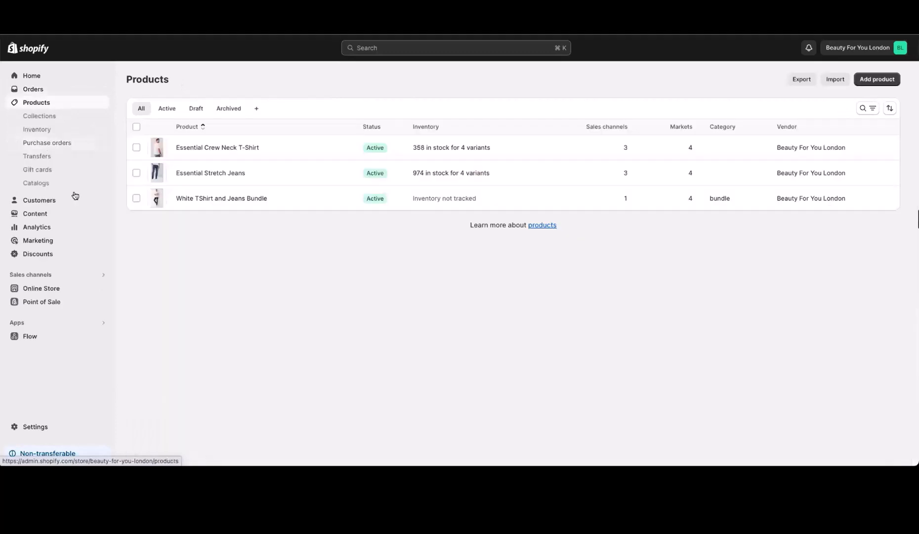
pyautogui.click(321, 147)
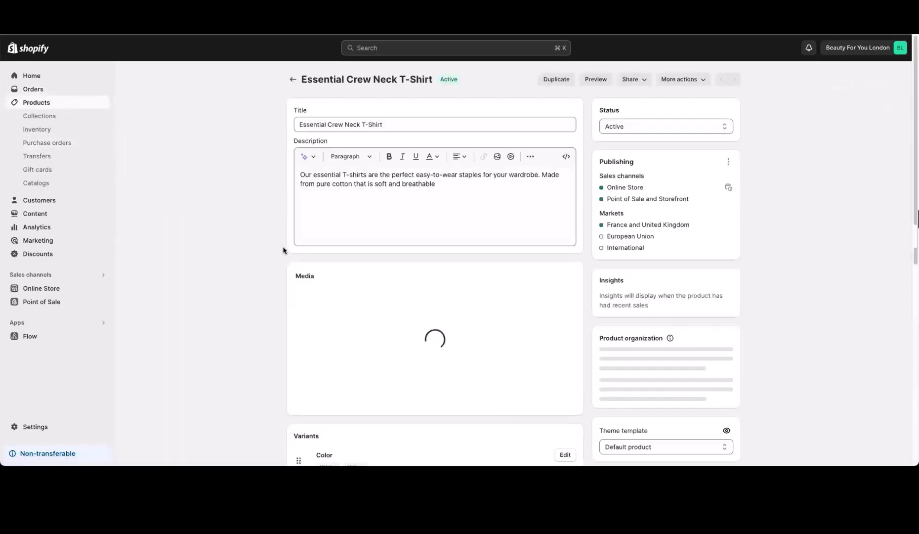
pyautogui.scroll(-5, 272, 253)
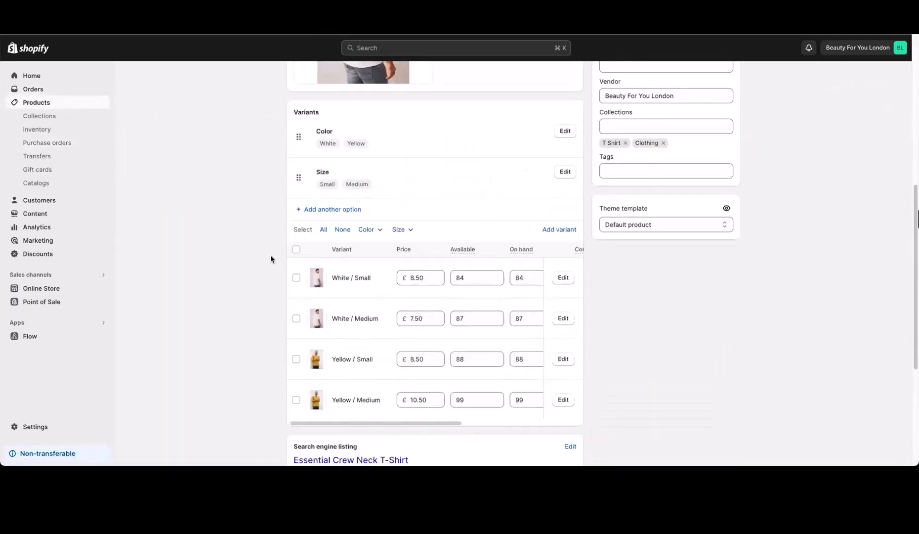
pyautogui.click(467, 281)
pyautogui.click(255, 286)
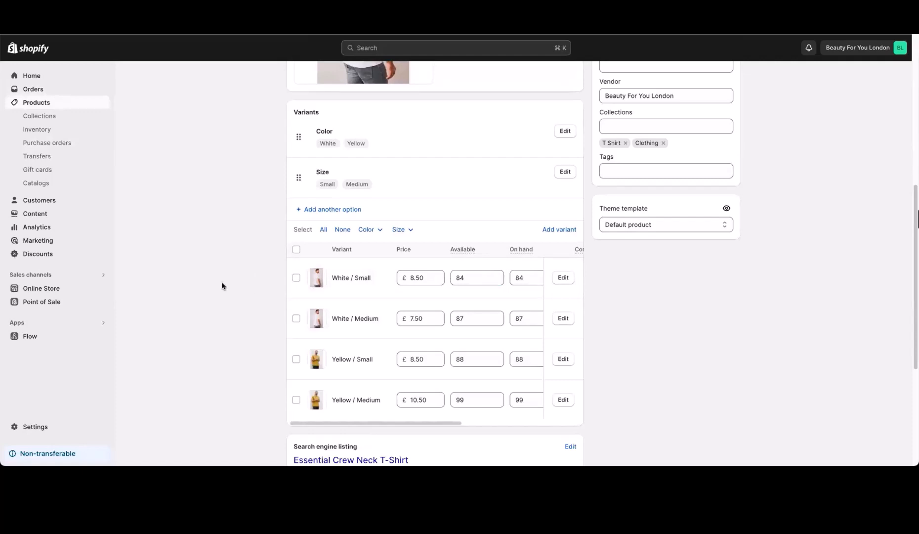